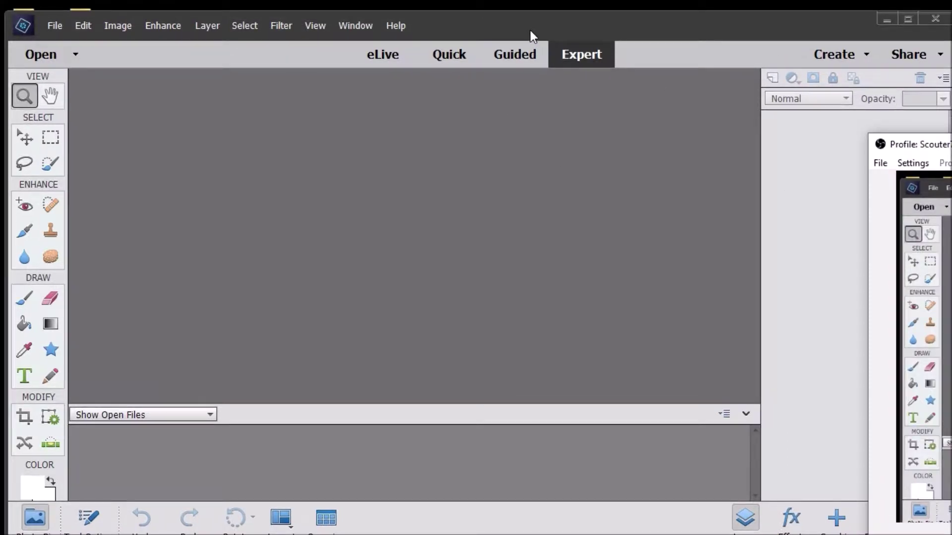
{"action": "left_click", "coordinate": [296, 29]}
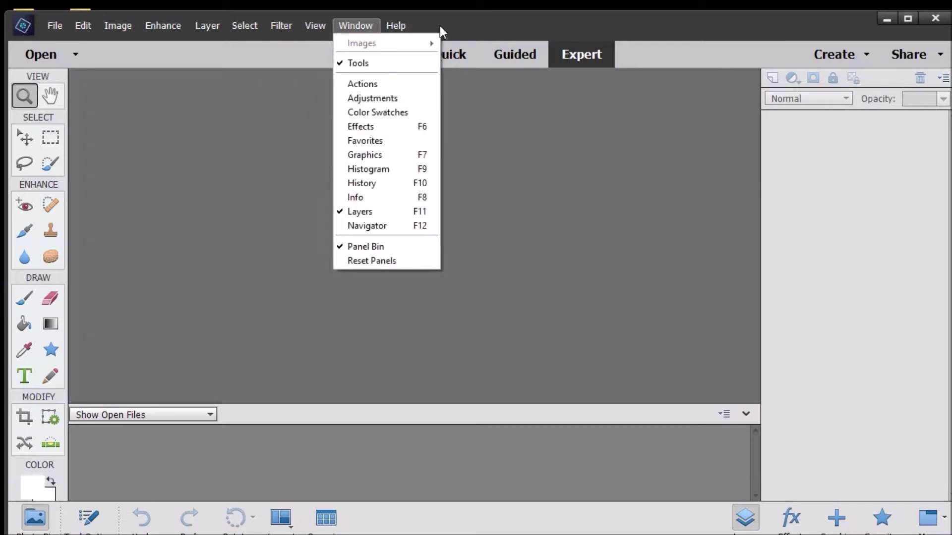
{"action": "left_click_drag", "start_coordinate": [457, 28], "coordinate": [451, 20]}
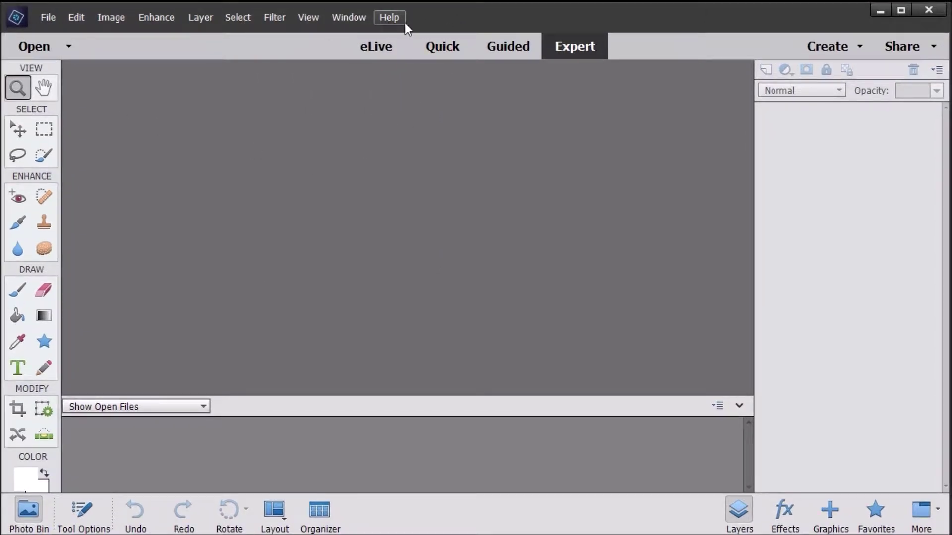
{"action": "left_click", "coordinate": [49, 18]}
{"action": "mouse_move", "coordinate": [57, 34]}
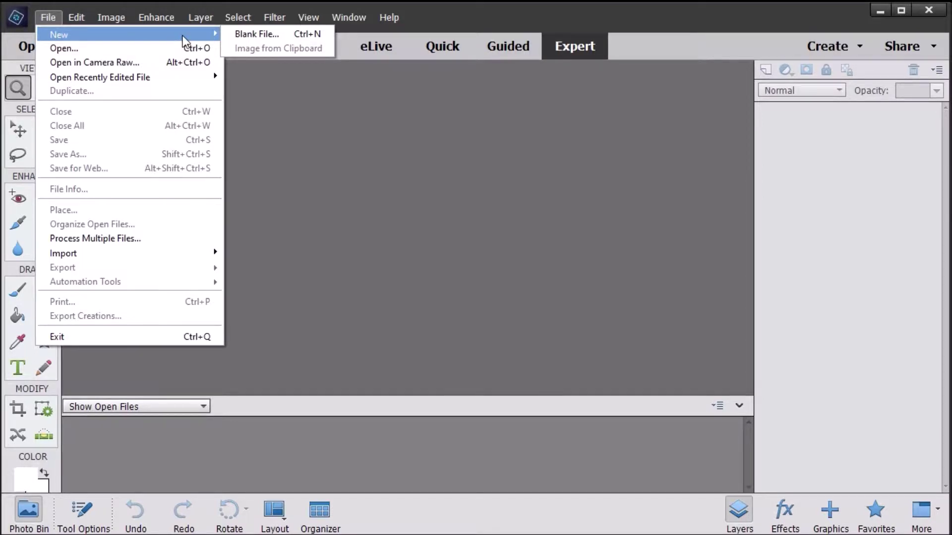
{"action": "left_click", "coordinate": [394, 298]}
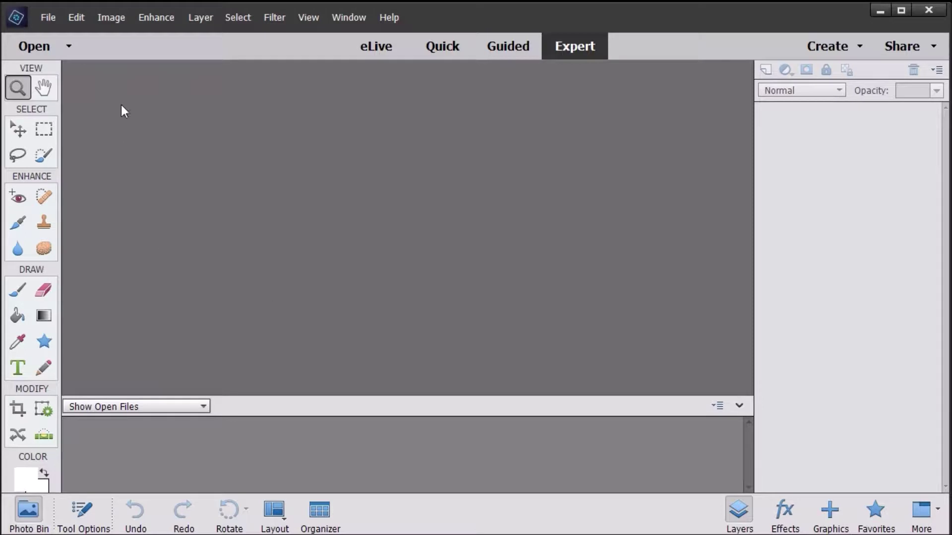
Start a new blank file and choose the U.S. Paper preset for it.
{"action": "left_click", "coordinate": [43, 19]}
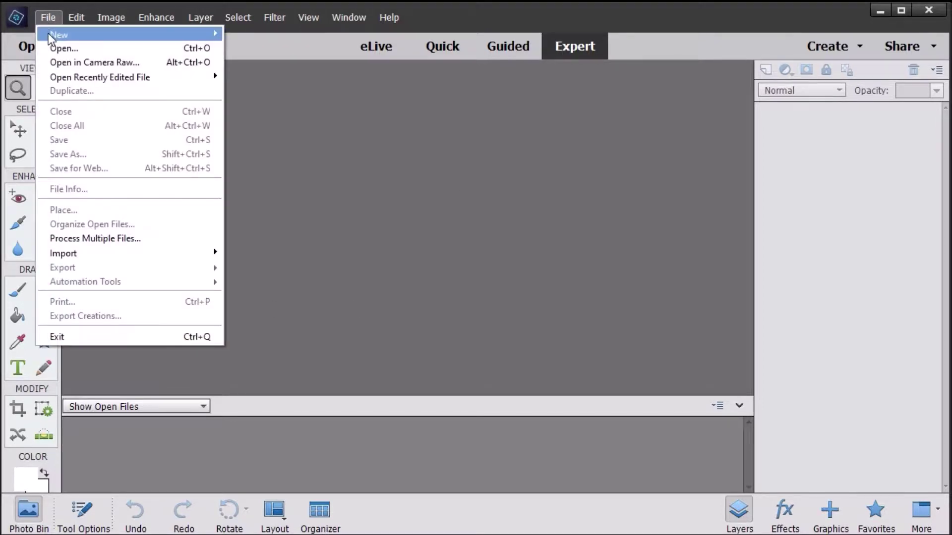
{"action": "left_click", "coordinate": [327, 34]}
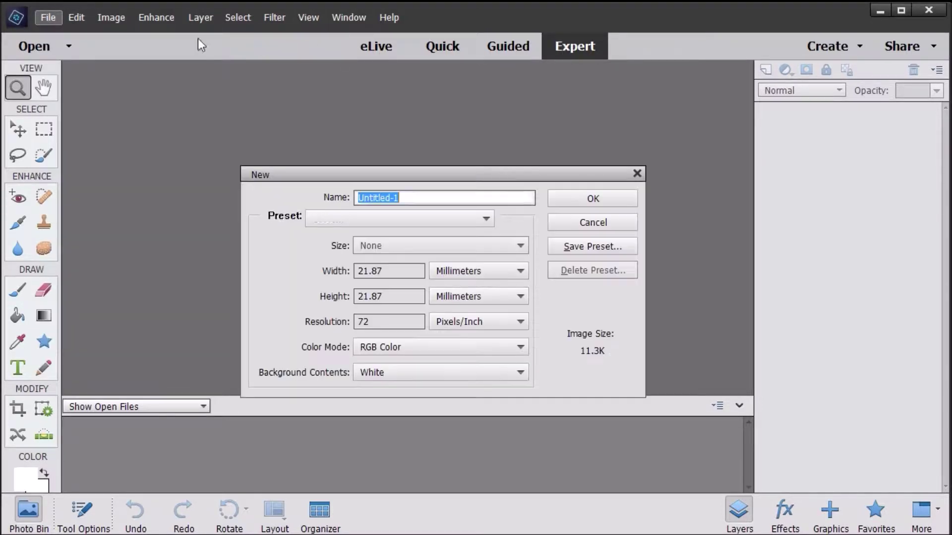
{"action": "left_click", "coordinate": [638, 174]}
{"action": "left_click", "coordinate": [52, 17]}
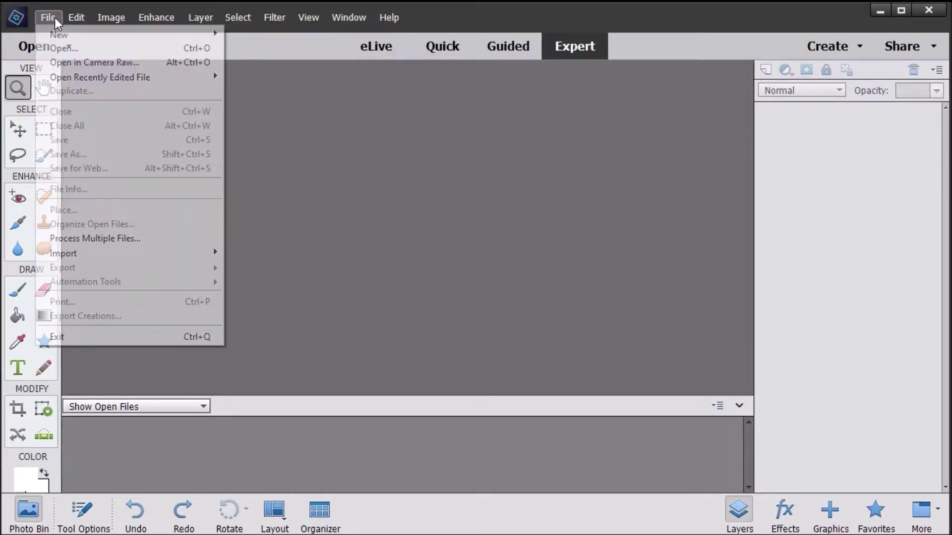
{"action": "mouse_move", "coordinate": [58, 34]}
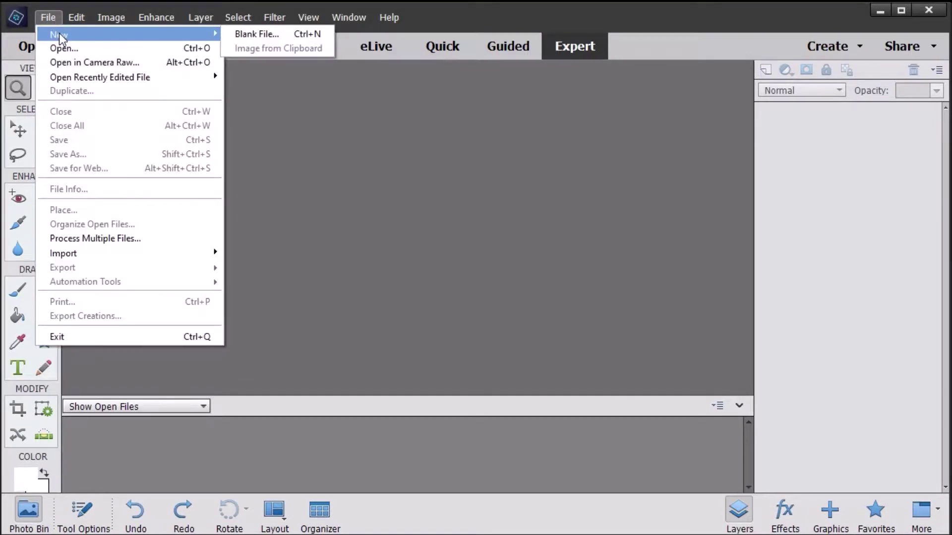
{"action": "left_click", "coordinate": [288, 33]}
{"action": "left_click", "coordinate": [423, 221]}
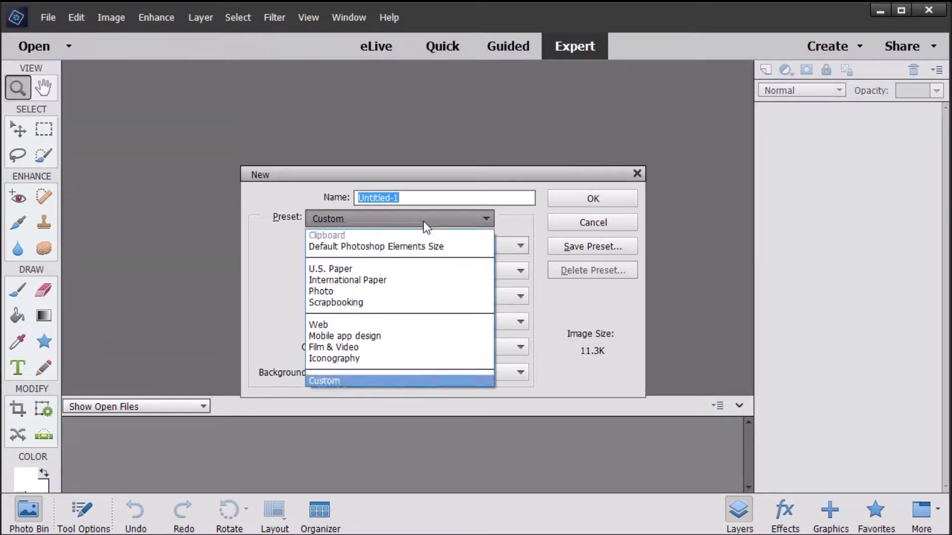
{"action": "left_click", "coordinate": [388, 267]}
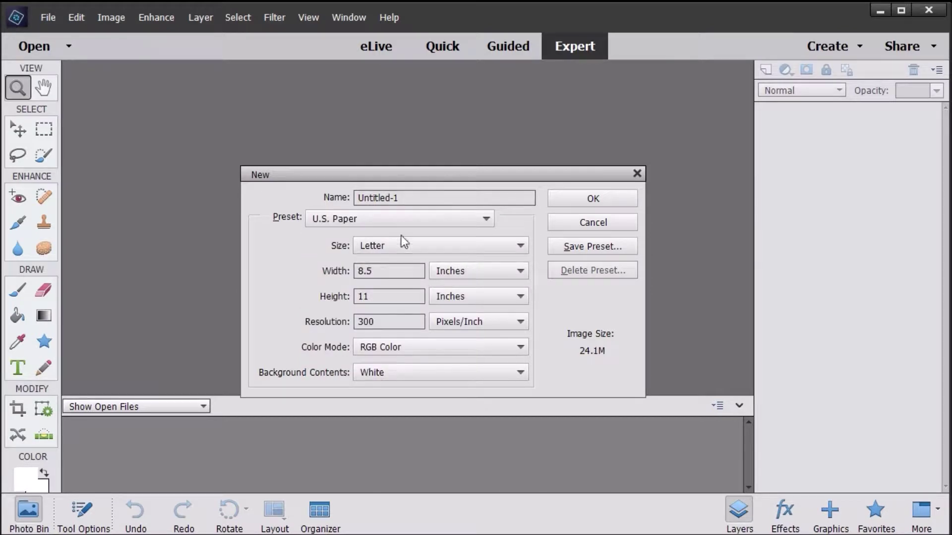
Switch the new file to the Photo preset and review its landscape and portrait size options.
{"action": "left_click", "coordinate": [392, 218]}
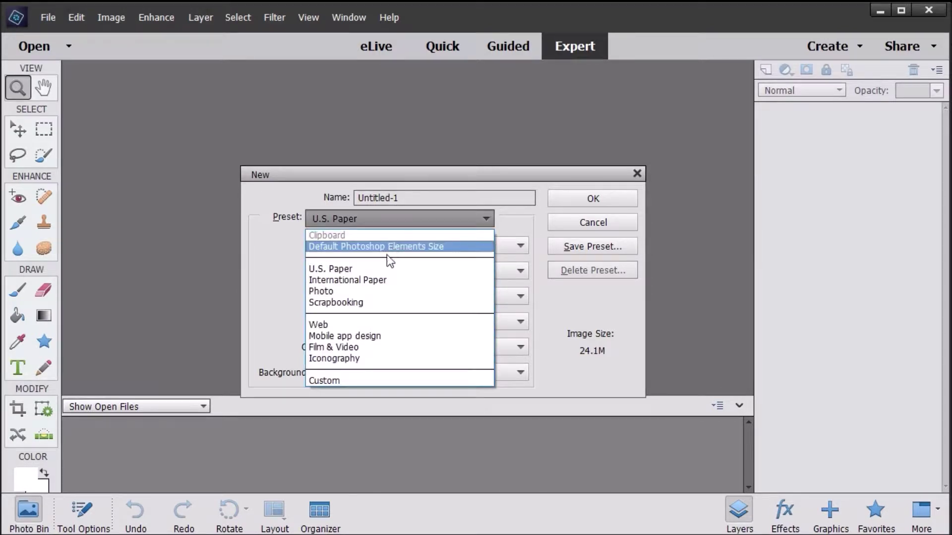
{"action": "left_click", "coordinate": [361, 292]}
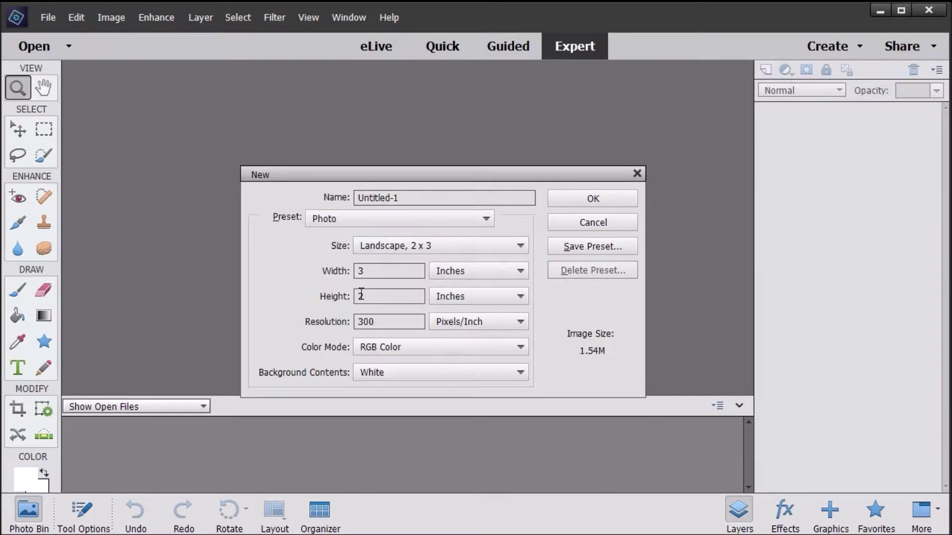
{"action": "left_click", "coordinate": [410, 248]}
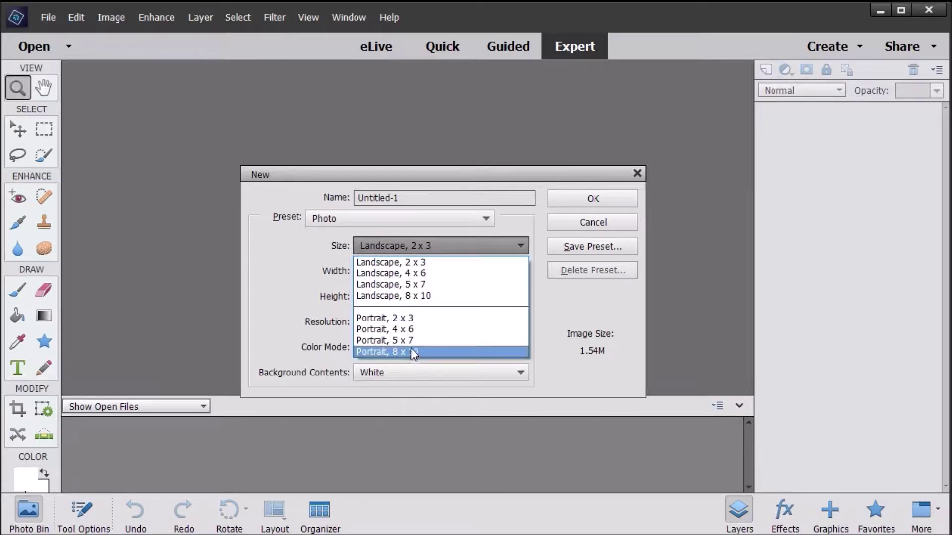
{"action": "left_click", "coordinate": [427, 240]}
{"action": "left_click", "coordinate": [426, 221]}
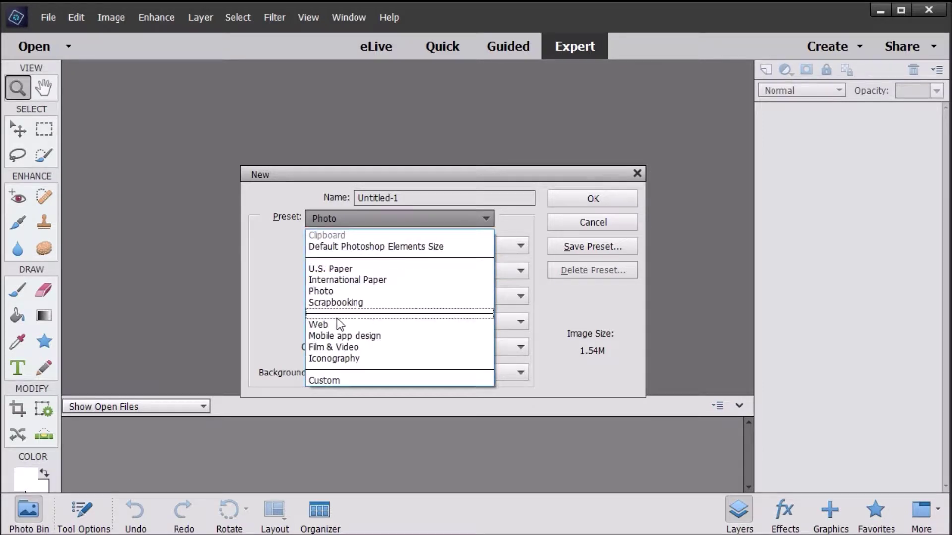
{"action": "left_click", "coordinate": [287, 270]}
Try the Web preset for the new file and change the preset to Custom.
{"action": "left_click", "coordinate": [340, 219]}
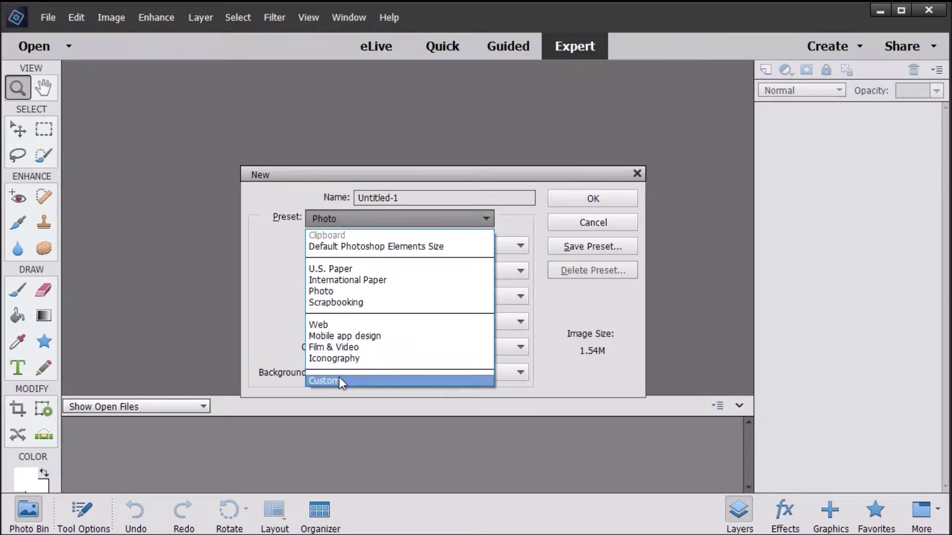
{"action": "left_click", "coordinate": [331, 327]}
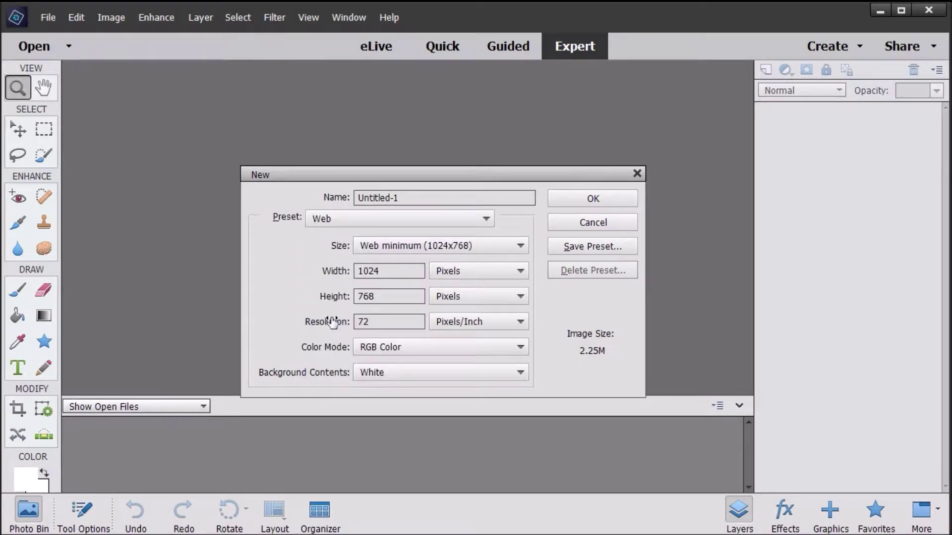
{"action": "left_click", "coordinate": [370, 224]}
{"action": "left_click", "coordinate": [351, 380]}
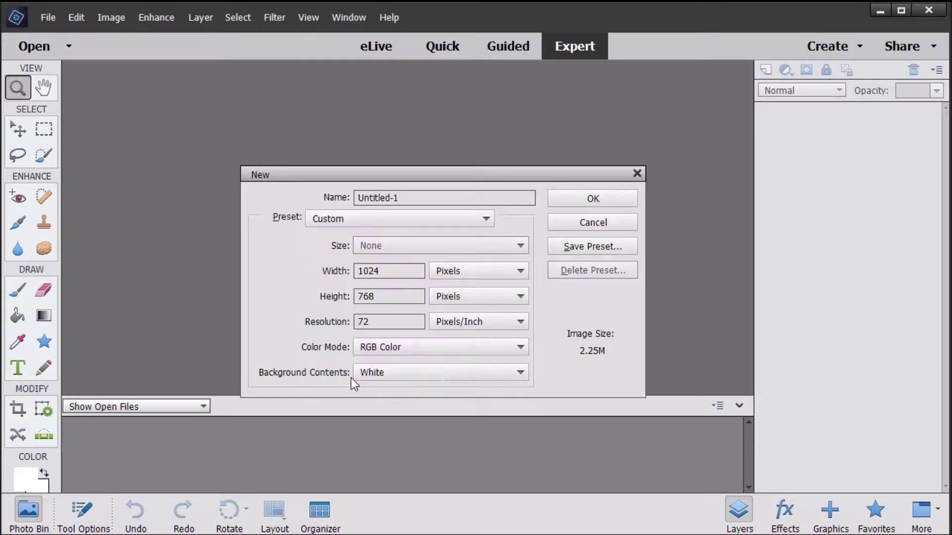
Set the custom file's units to millimeters and its width to 22.
{"action": "left_click", "coordinate": [459, 271]}
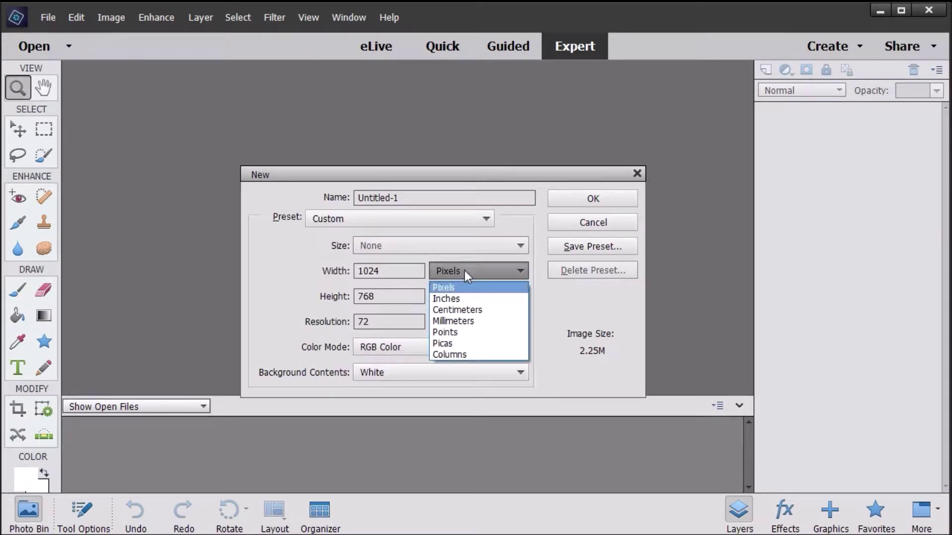
{"action": "left_click", "coordinate": [464, 271]}
{"action": "left_click", "coordinate": [375, 273]}
{"action": "double_click", "coordinate": [375, 273]}
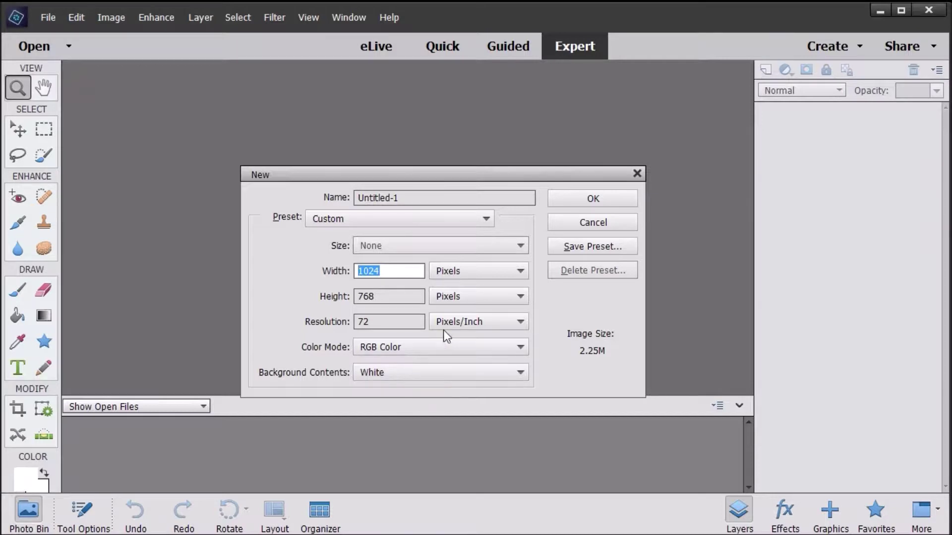
{"action": "left_click", "coordinate": [440, 273]}
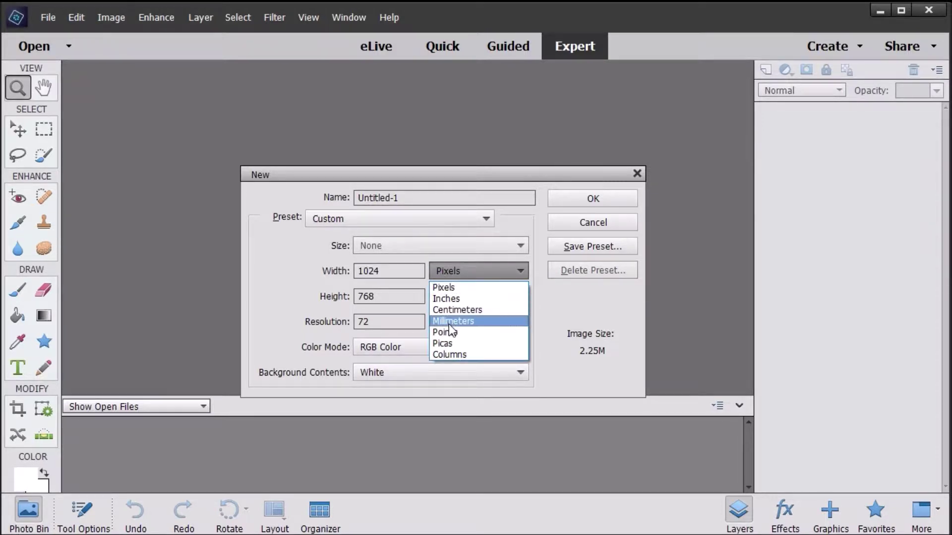
{"action": "left_click", "coordinate": [450, 325]}
{"action": "left_click_drag", "start_coordinate": [394, 271], "coordinate": [339, 273]}
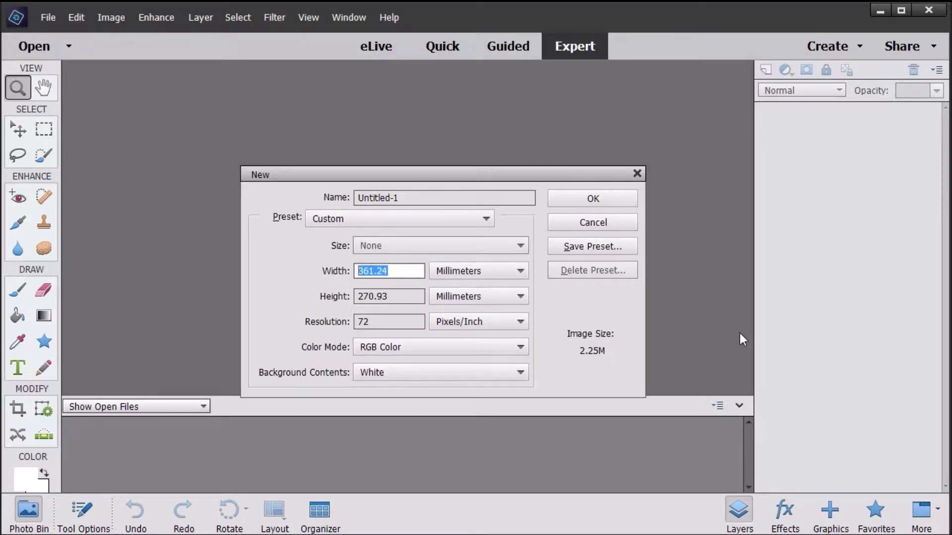
{"action": "type", "text": "22"}
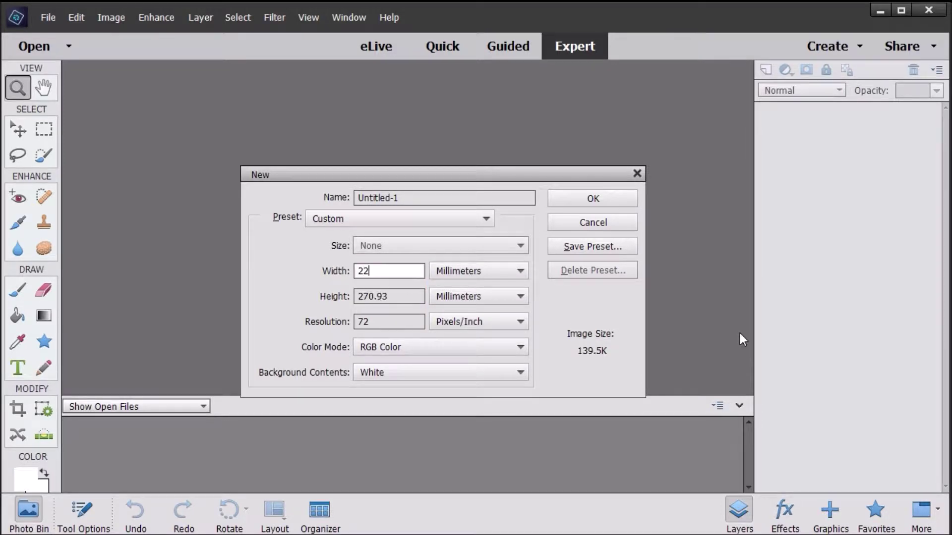
{"action": "left_click", "coordinate": [461, 297]}
{"action": "left_click", "coordinate": [461, 297]}
{"action": "left_click", "coordinate": [411, 297]}
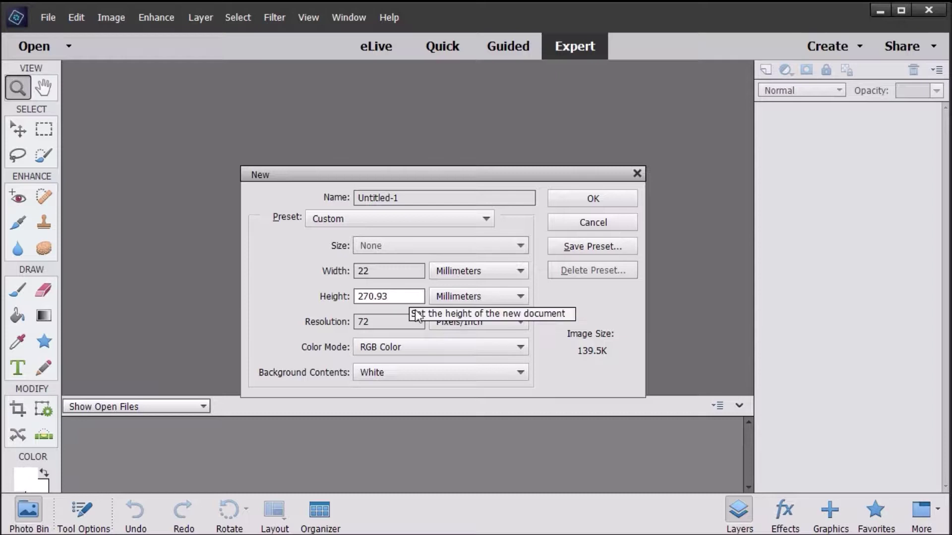
Change the units to inches and the preset to U.S. Paper, cancelling the new file.
{"action": "left_click", "coordinate": [476, 275]}
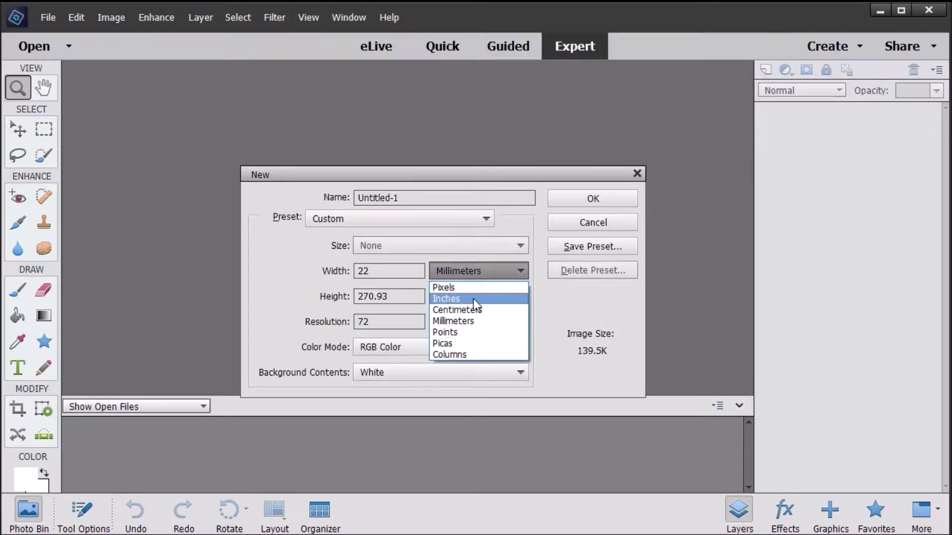
{"action": "left_click", "coordinate": [474, 299]}
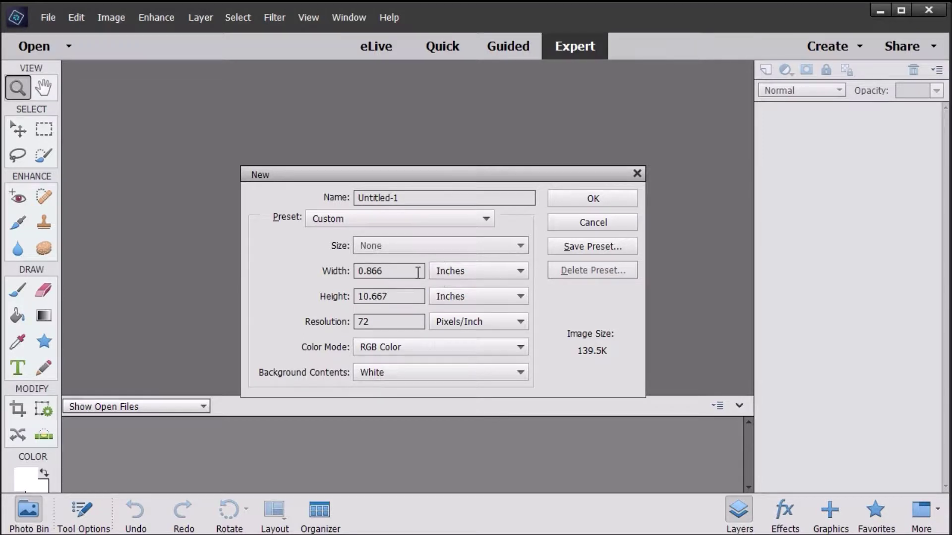
{"action": "left_click", "coordinate": [378, 222]}
{"action": "left_click", "coordinate": [368, 266]}
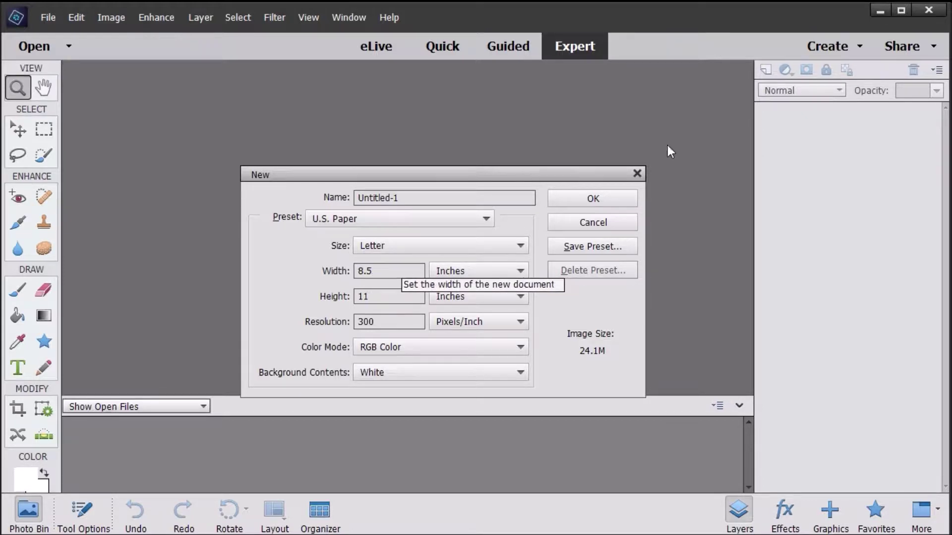
{"action": "left_click", "coordinate": [636, 173]}
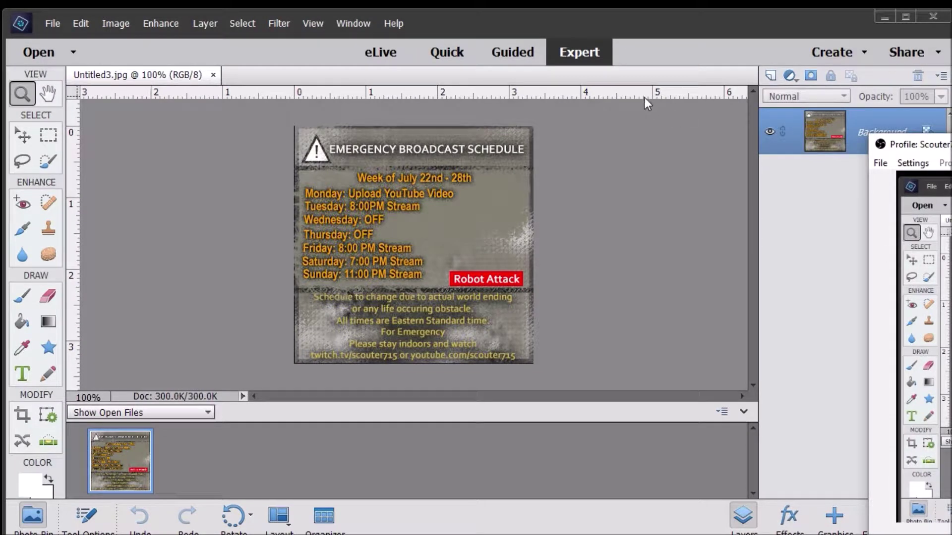
Open prison-architect-live-stream-bec.jpg alongside the schedule image and close it again.
{"action": "left_click_drag", "start_coordinate": [598, 27], "coordinate": [600, 19]}
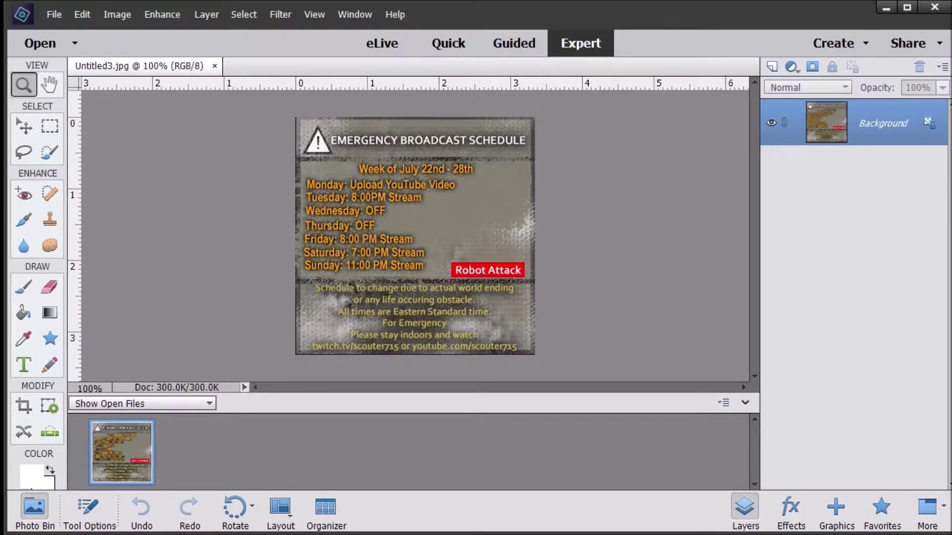
{"action": "left_click", "coordinate": [53, 12]}
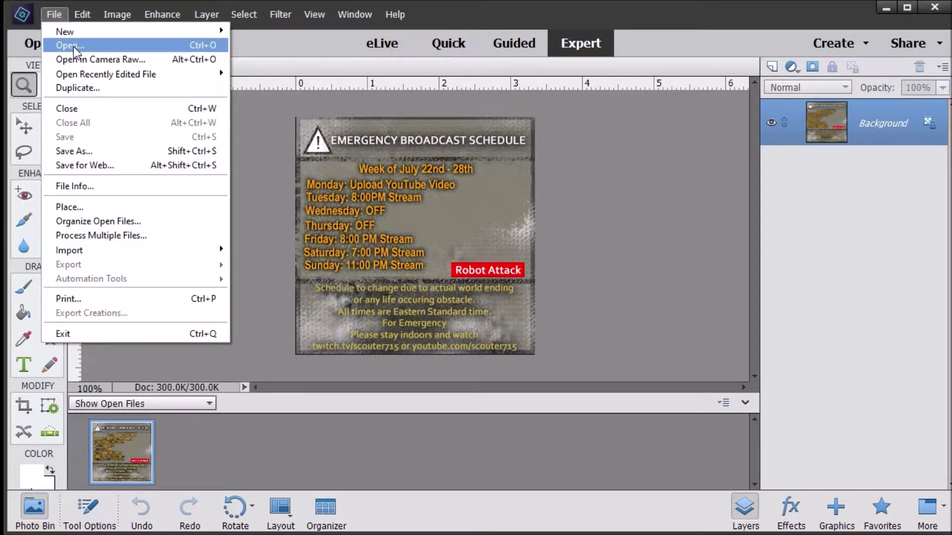
{"action": "left_click", "coordinate": [76, 47]}
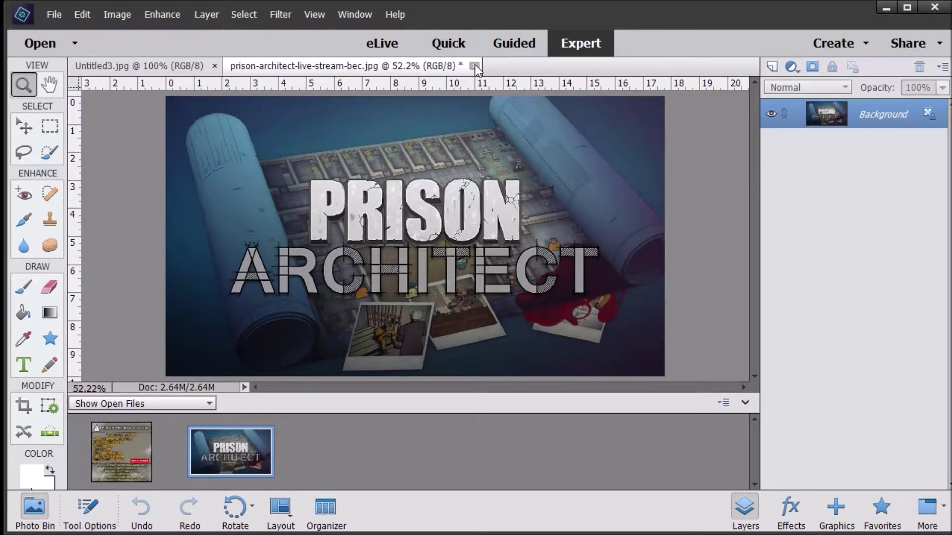
{"action": "left_click", "coordinate": [474, 66]}
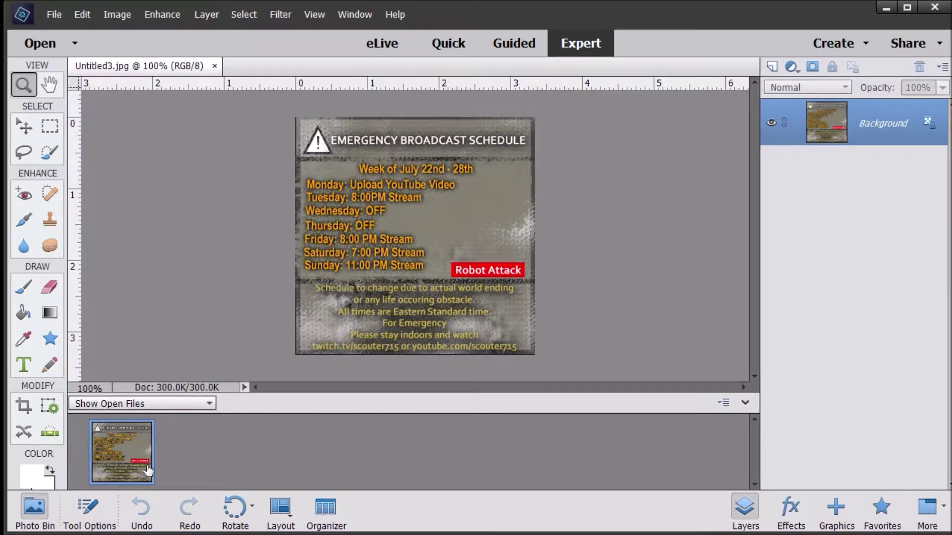
Bring in prison-architect-live-stream-bec.jpg and erase a broad stroke across its title with the 125 px Eraser, closing it without saving.
{"action": "left_click_drag", "start_coordinate": [168, 534], "coordinate": [234, 429]}
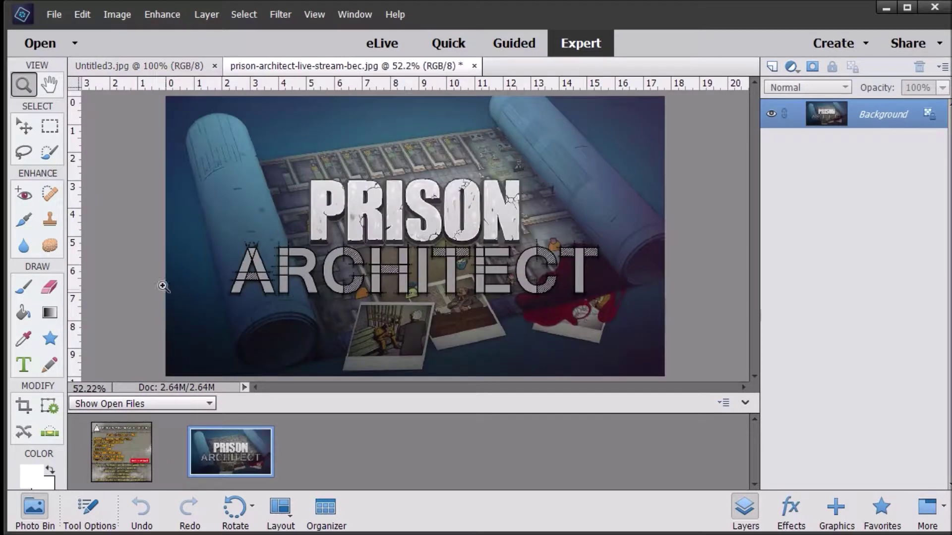
{"action": "left_click", "coordinate": [50, 287]}
{"action": "mouse_move", "coordinate": [218, 253]}
{"action": "left_mouse_down"}
{"action": "mouse_move", "coordinate": [605, 194]}
{"action": "mouse_move", "coordinate": [421, 295]}
{"action": "left_mouse_up"}
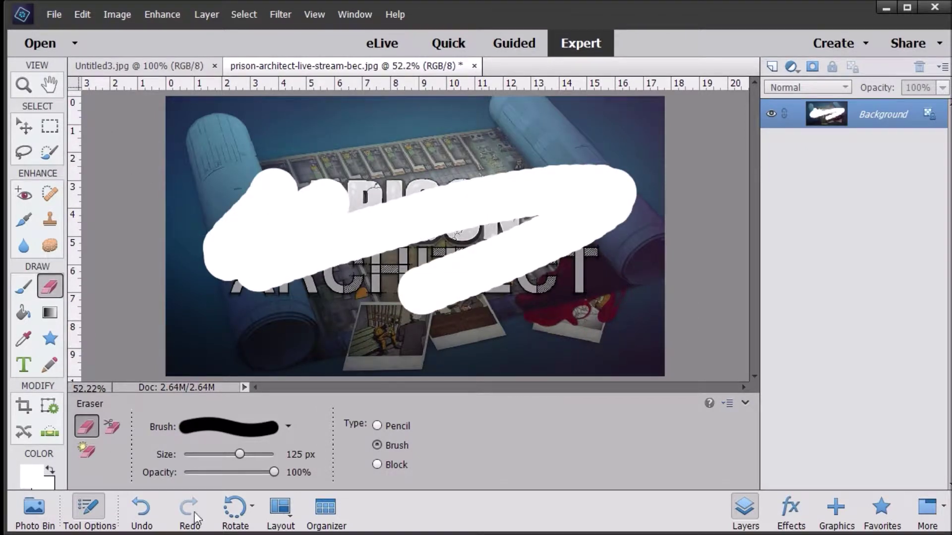
{"action": "left_click", "coordinate": [475, 66]}
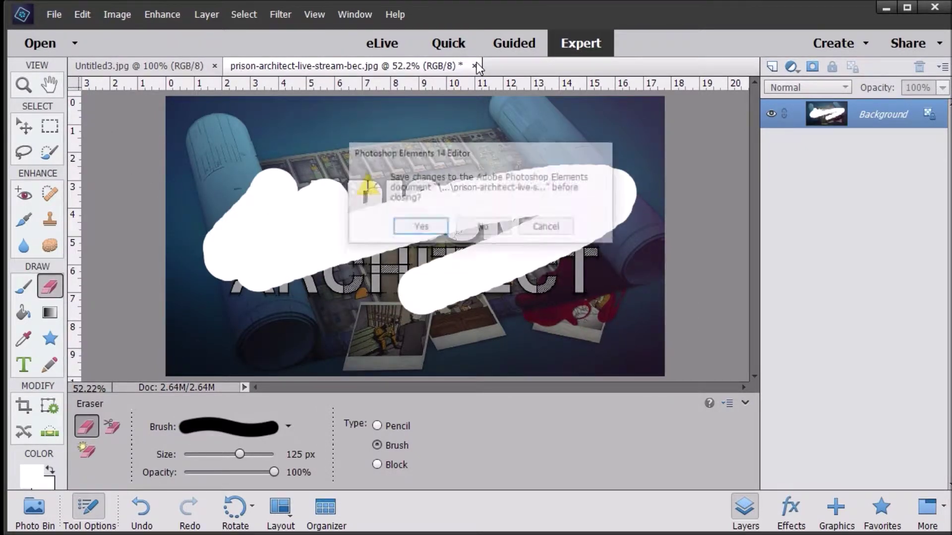
{"action": "left_click", "coordinate": [483, 225]}
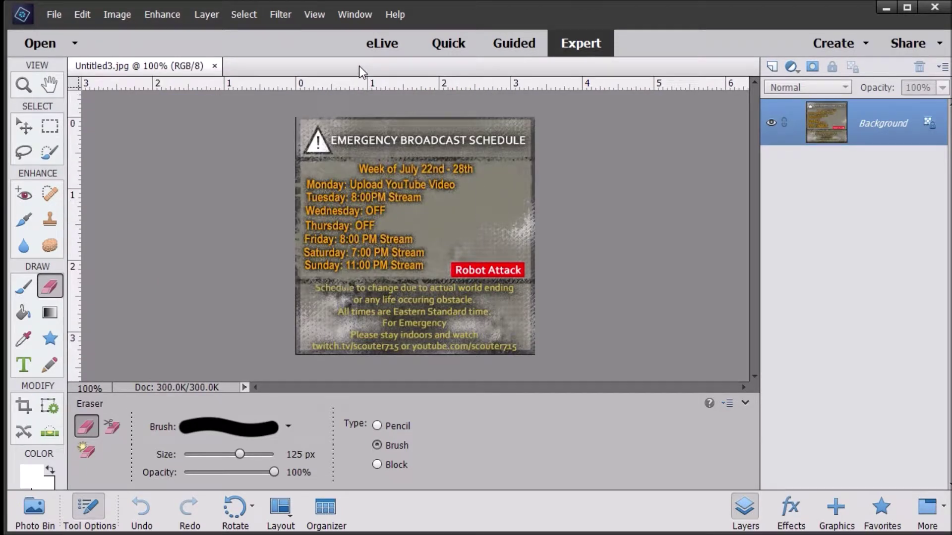
Close Untitled3.jpg and examine which File and Edit commands are available with no image open.
{"action": "left_click", "coordinate": [84, 12]}
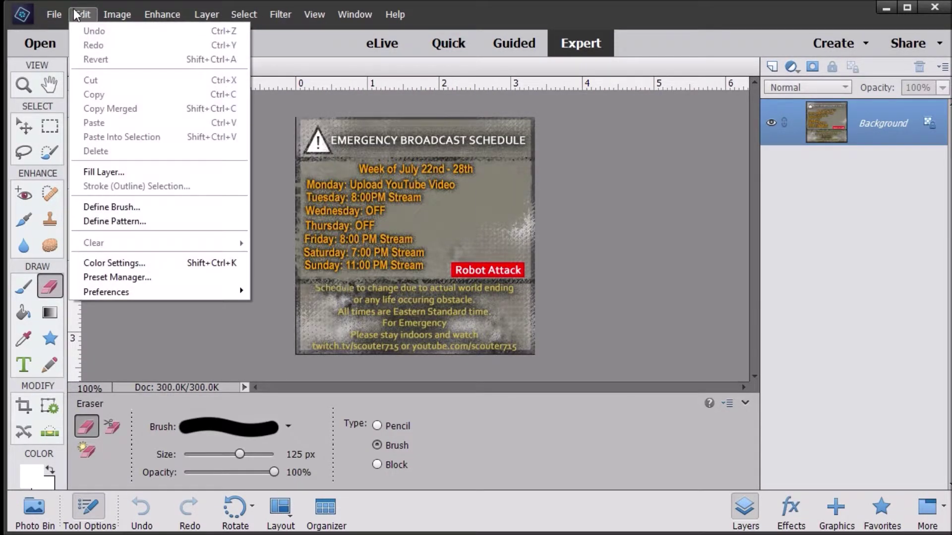
{"action": "mouse_move", "coordinate": [117, 14]}
{"action": "left_click", "coordinate": [118, 159]}
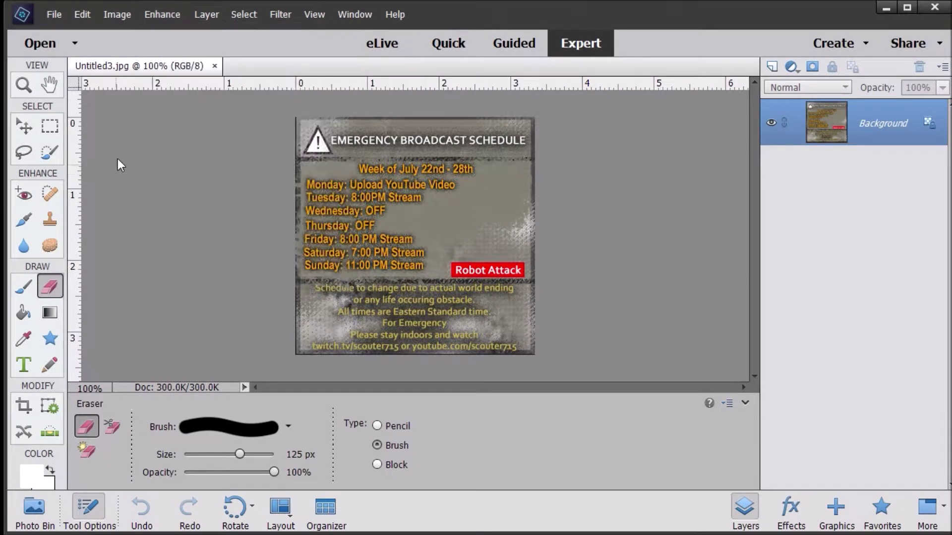
{"action": "left_click", "coordinate": [214, 65]}
{"action": "left_click", "coordinate": [49, 13]}
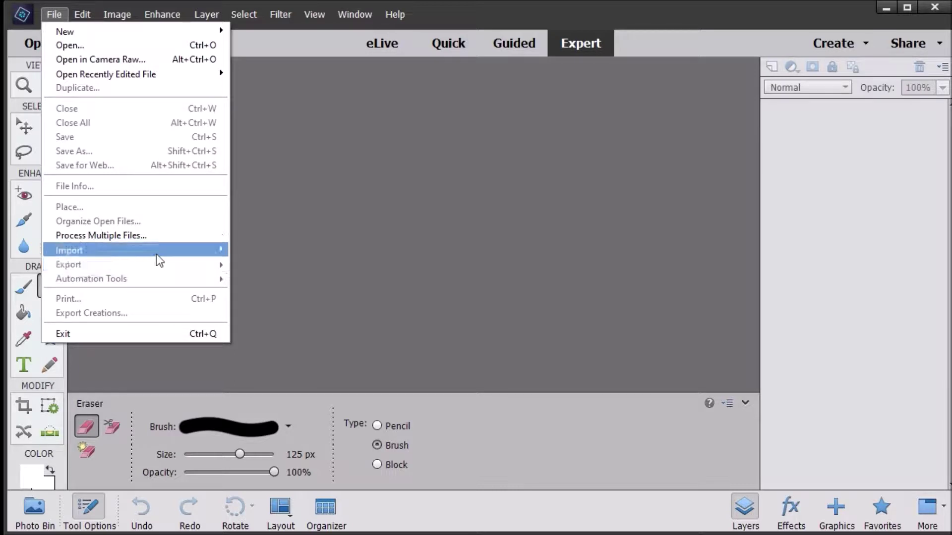
{"action": "mouse_move", "coordinate": [156, 258]}
{"action": "left_click", "coordinate": [83, 14]}
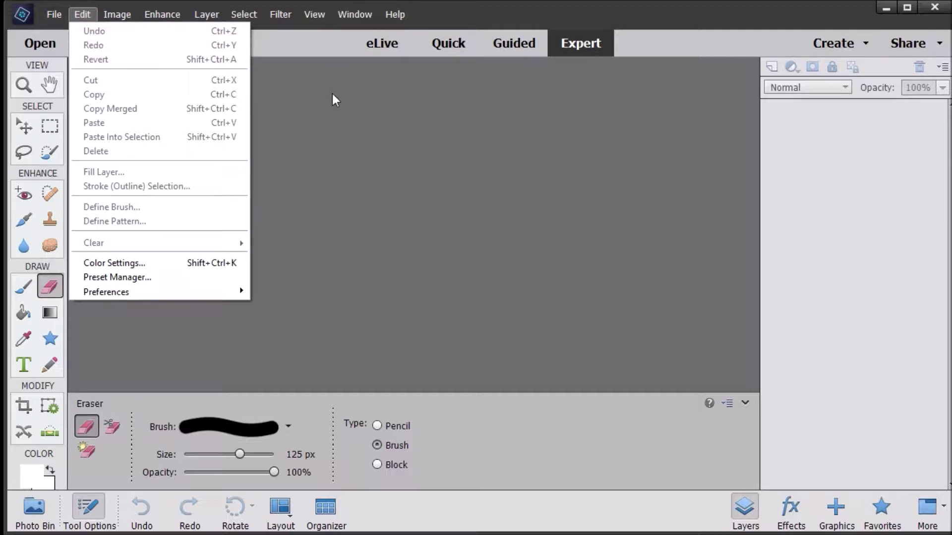
{"action": "left_click", "coordinate": [457, 133]}
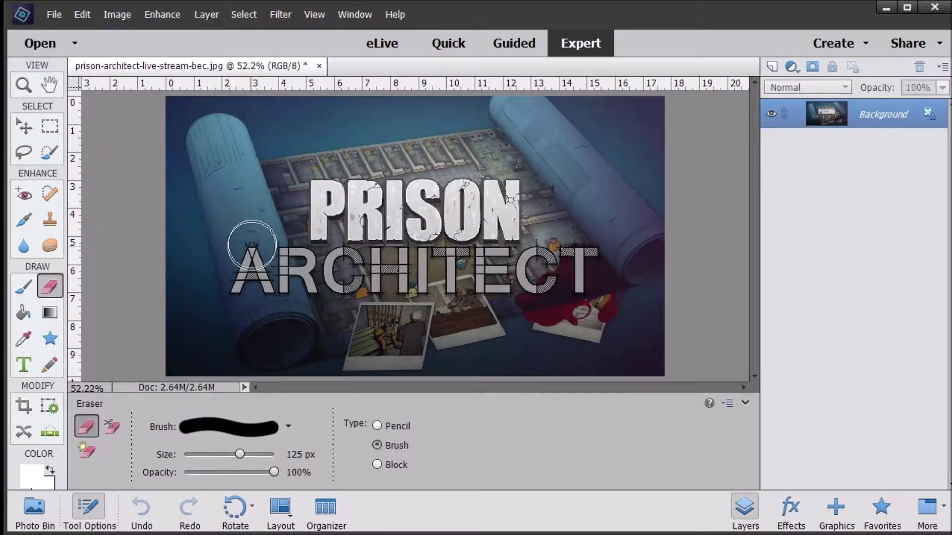
Erase a stroke across the ARCHITECT lettering of prison-architect-live-stream-bec.jpg with the 125 px Eraser and close the file without saving.
{"action": "mouse_move", "coordinate": [222, 253]}
{"action": "left_mouse_down"}
{"action": "mouse_move", "coordinate": [197, 352]}
{"action": "mouse_move", "coordinate": [407, 262]}
{"action": "mouse_move", "coordinate": [447, 265]}
{"action": "left_mouse_up"}
{"action": "left_click", "coordinate": [318, 65]}
{"action": "left_click", "coordinate": [475, 227]}
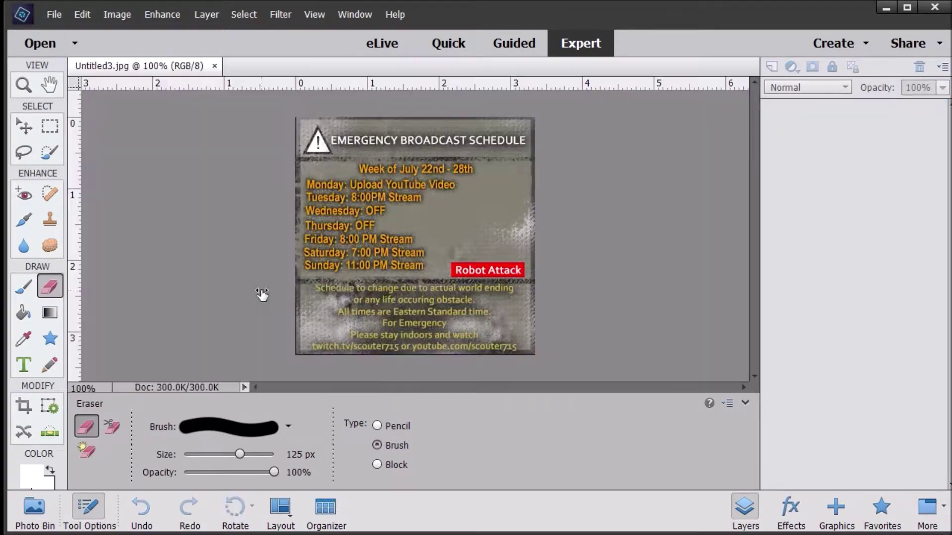
Erase most of the schedule image with the 125 px Eraser and undo the erasing.
{"action": "mouse_move", "coordinate": [376, 124]}
{"action": "left_mouse_down"}
{"action": "mouse_move", "coordinate": [287, 168]}
{"action": "mouse_move", "coordinate": [503, 283]}
{"action": "mouse_move", "coordinate": [457, 224]}
{"action": "left_mouse_up"}
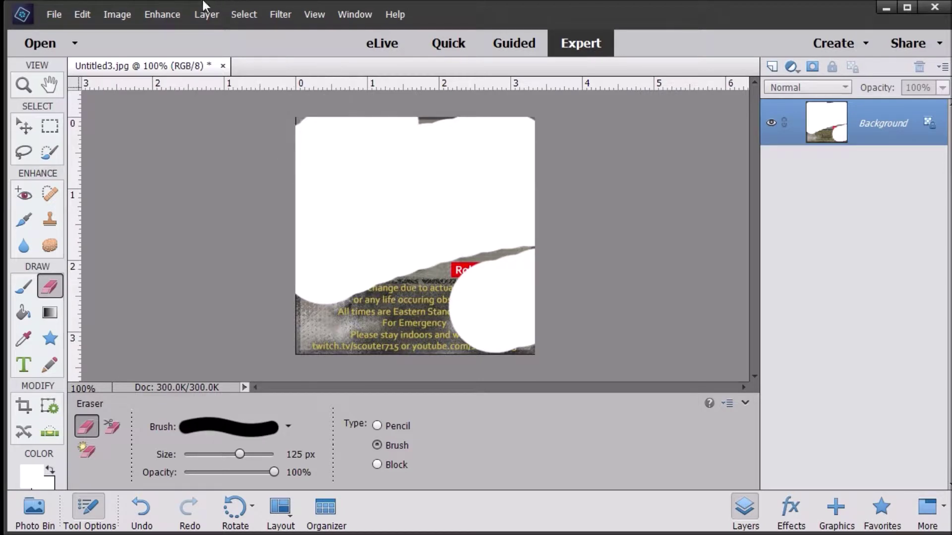
{"action": "left_click", "coordinate": [83, 14]}
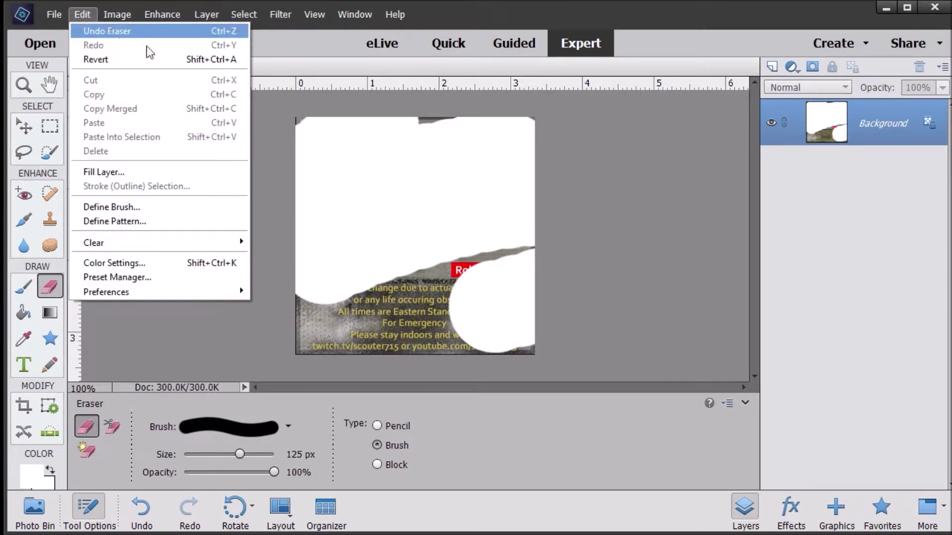
{"action": "left_click", "coordinate": [281, 244]}
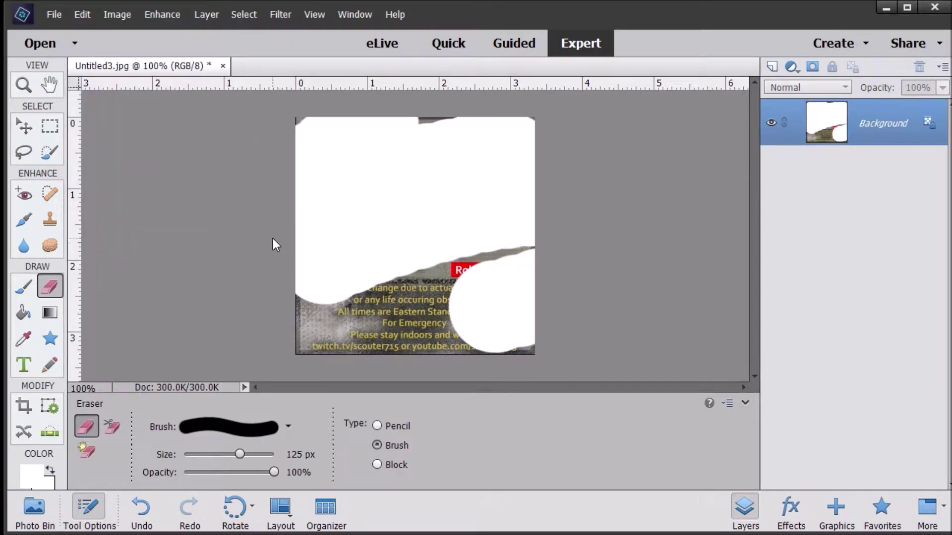
{"action": "key", "text": "ctrl+z"}
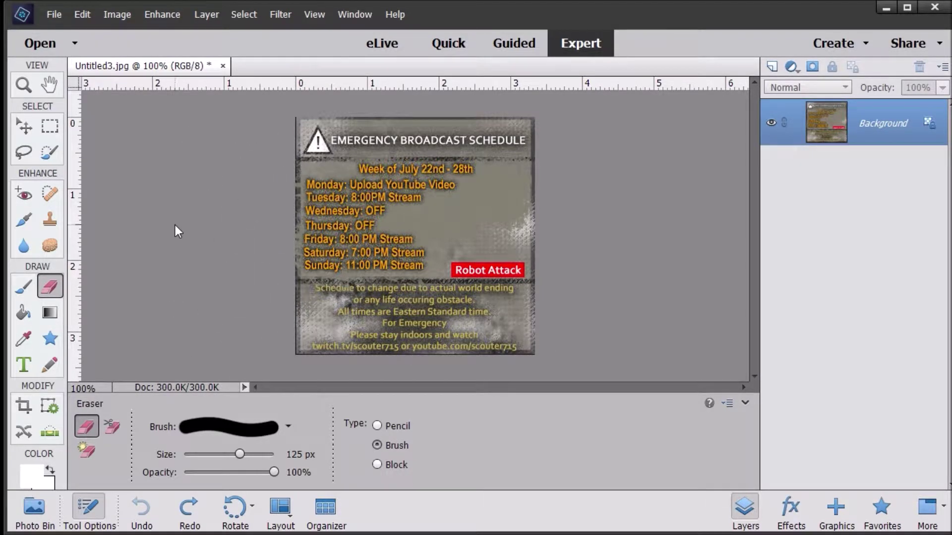
Erase from the weekday list down to the lower corner of the schedule image and undo that stroke.
{"action": "left_click", "coordinate": [86, 15]}
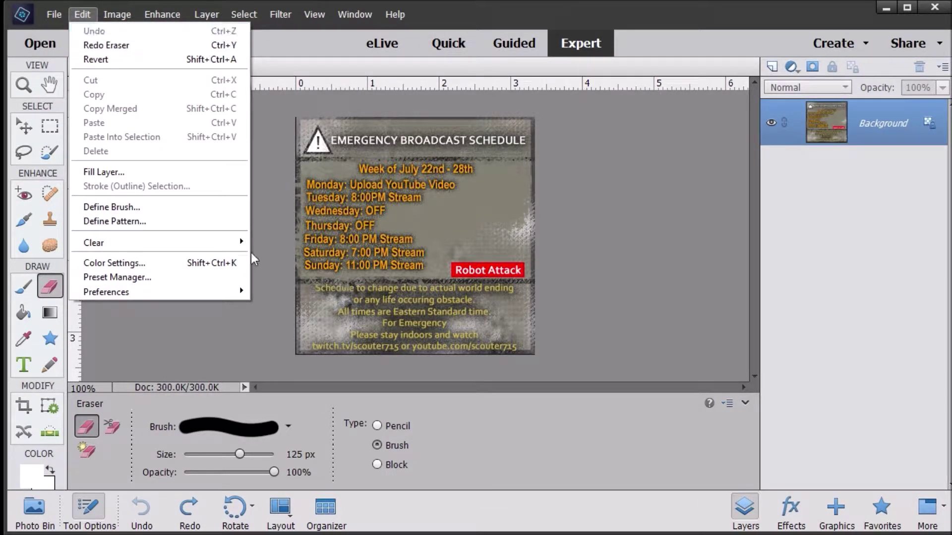
{"action": "left_click", "coordinate": [305, 251]}
{"action": "mouse_move", "coordinate": [304, 250]}
{"action": "left_mouse_down"}
{"action": "mouse_move", "coordinate": [335, 212]}
{"action": "mouse_move", "coordinate": [520, 201]}
{"action": "mouse_move", "coordinate": [515, 337]}
{"action": "left_mouse_up"}
{"action": "key", "text": "ctrl+z"}
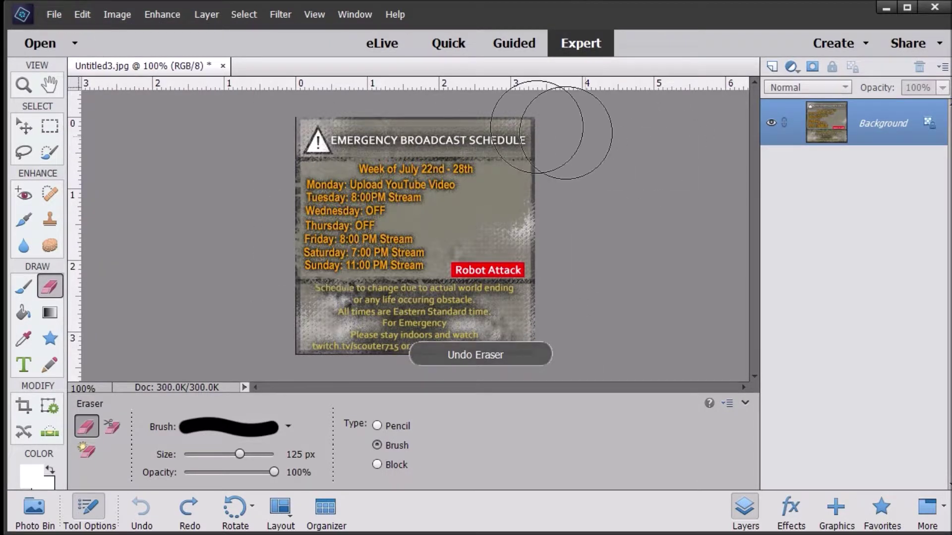
Revert the schedule image to its last saved version.
{"action": "left_click", "coordinate": [247, 14]}
{"action": "mouse_move", "coordinate": [87, 14]}
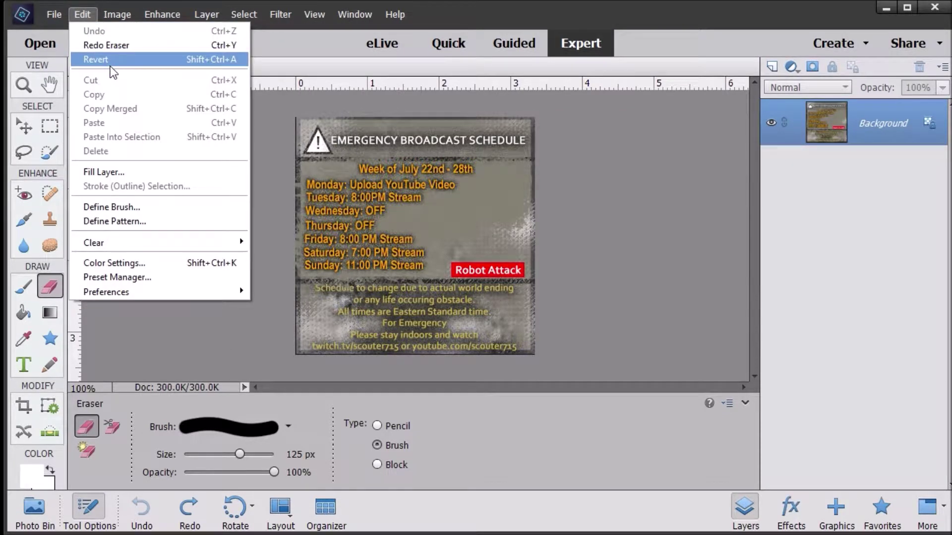
{"action": "left_click", "coordinate": [113, 66]}
{"action": "left_click", "coordinate": [86, 15]}
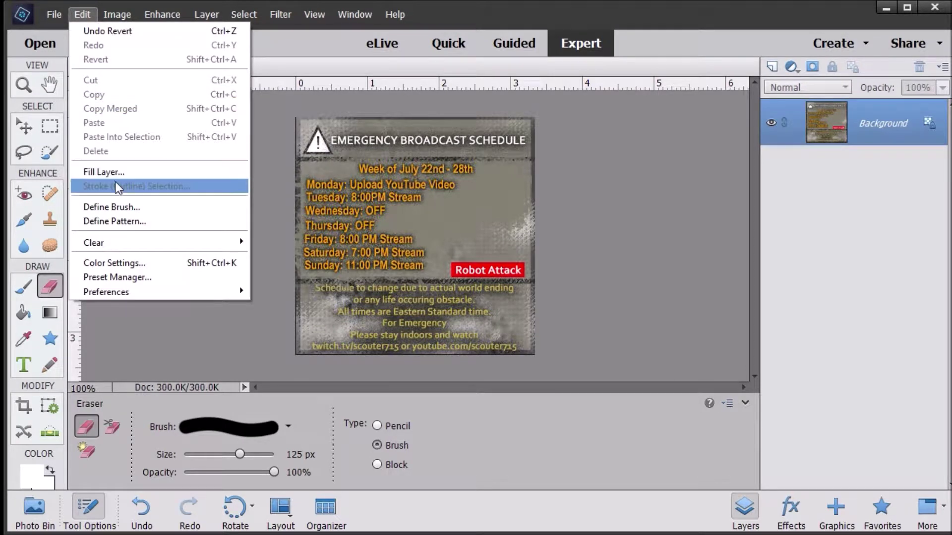
{"action": "left_click", "coordinate": [279, 132]}
Select the whole schedule image with the Rectangular Marquee and define a brush from the selection, keeping the name Untitled3.jpg.
{"action": "left_click", "coordinate": [50, 127]}
{"action": "left_click_drag", "start_coordinate": [296, 113], "coordinate": [551, 392]}
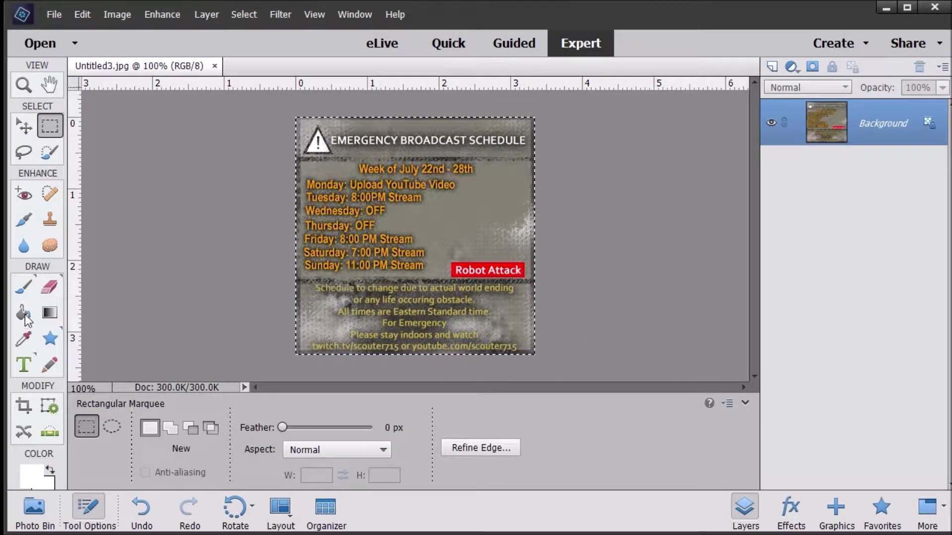
{"action": "left_click", "coordinate": [24, 287]}
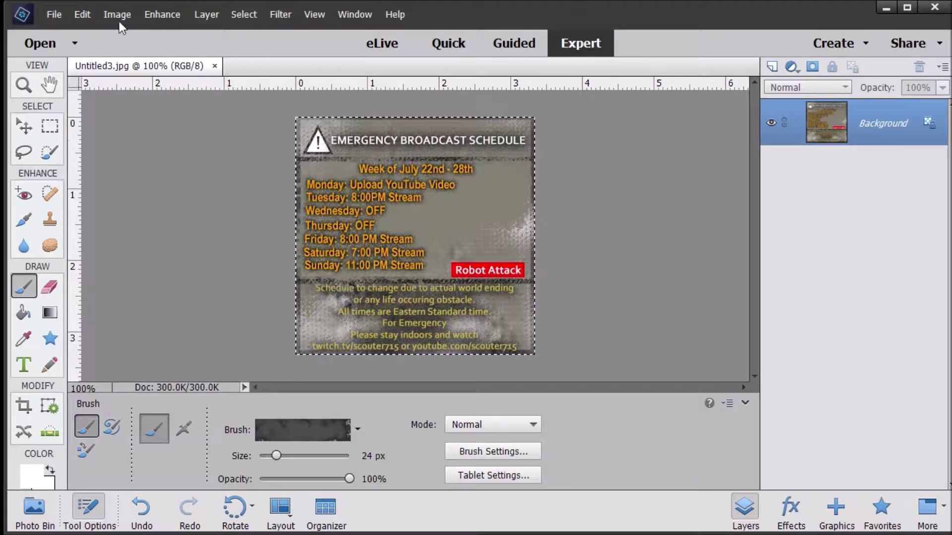
{"action": "left_click", "coordinate": [82, 14]}
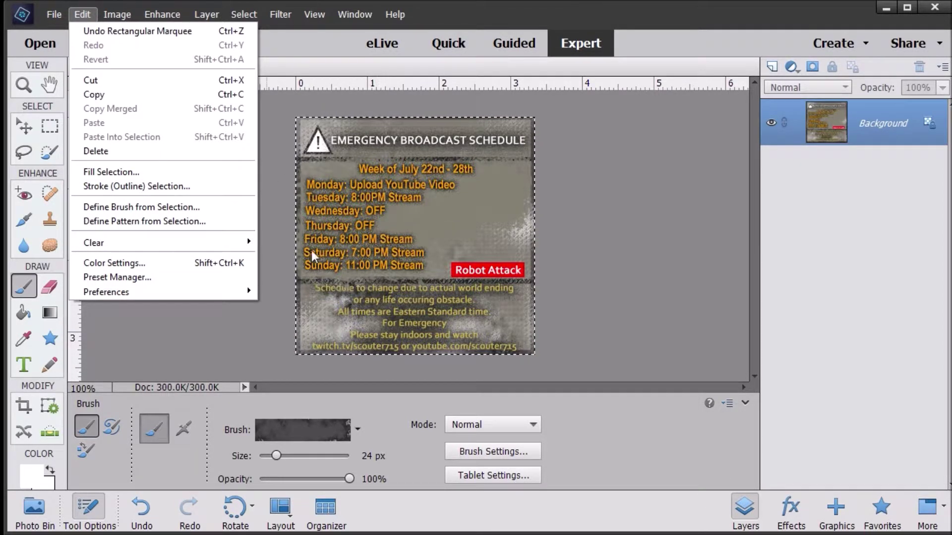
{"action": "left_click", "coordinate": [227, 210]}
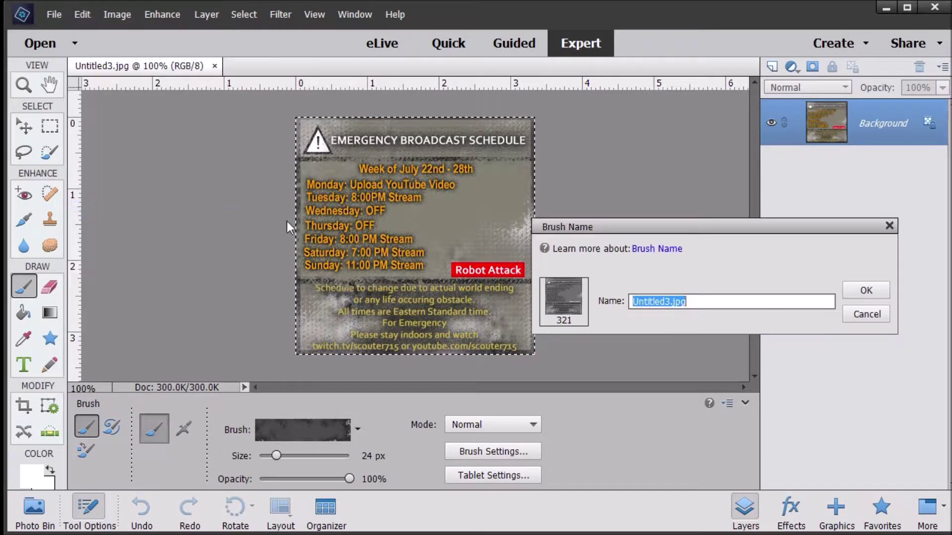
{"action": "left_click_drag", "start_coordinate": [705, 227], "coordinate": [488, 216]}
{"action": "left_click", "coordinate": [646, 280]}
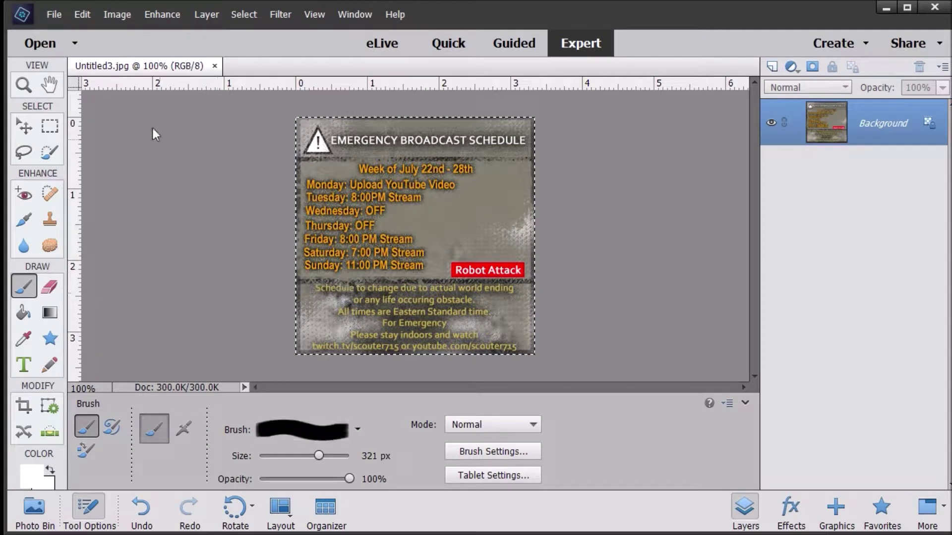
Create a blank custom file of 21.87 by 21.87 millimeters at 72 pixels/inch and close it again.
{"action": "left_click", "coordinate": [60, 17]}
{"action": "mouse_move", "coordinate": [66, 34]}
{"action": "left_click", "coordinate": [265, 28]}
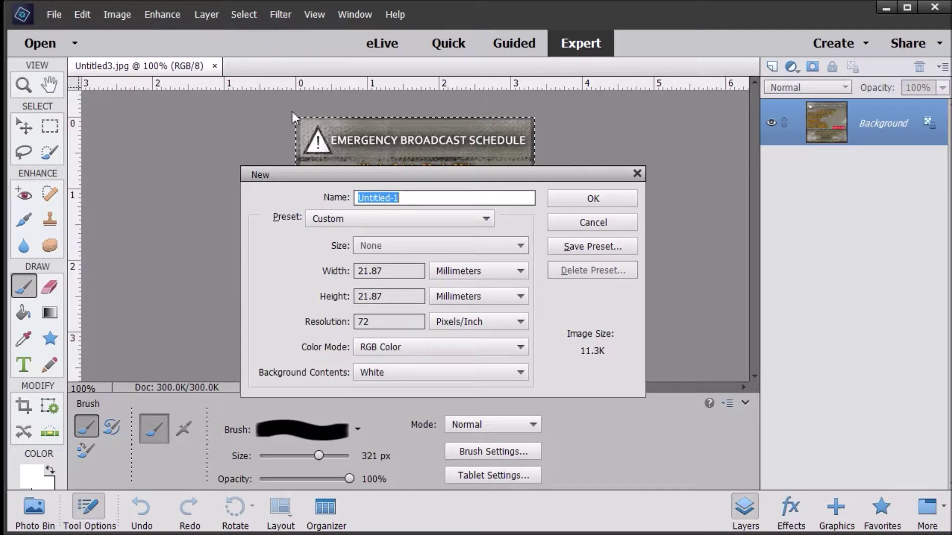
{"action": "left_click", "coordinate": [597, 202]}
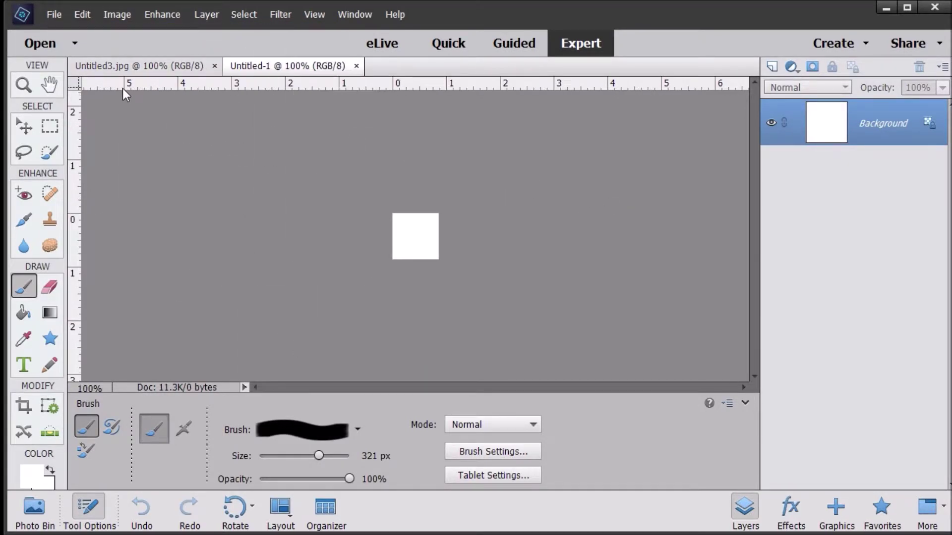
{"action": "left_click", "coordinate": [356, 65]}
Create a blank file from the U.S. Paper preset.
{"action": "left_click", "coordinate": [55, 14]}
{"action": "mouse_move", "coordinate": [84, 33]}
{"action": "left_click", "coordinate": [263, 31]}
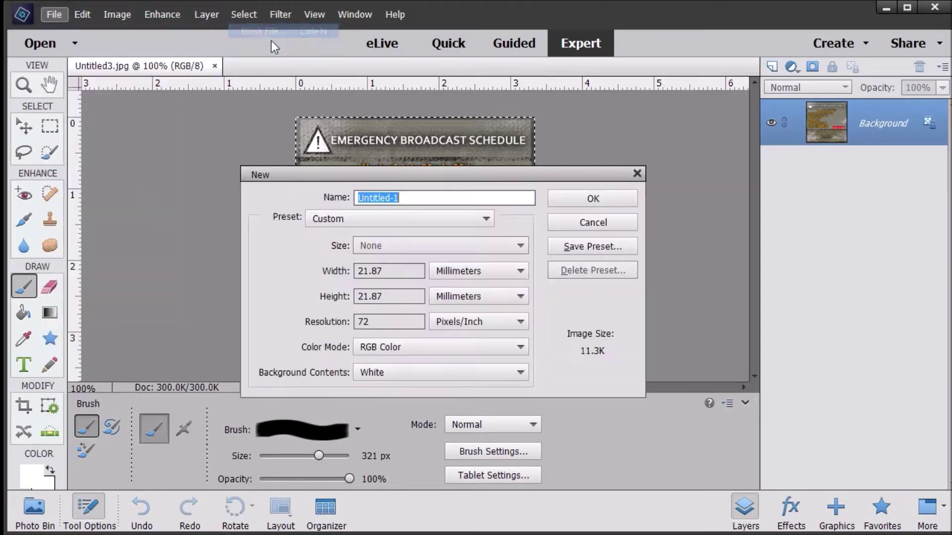
{"action": "left_click", "coordinate": [411, 221]}
{"action": "left_click", "coordinate": [390, 269]}
{"action": "left_click", "coordinate": [593, 199]}
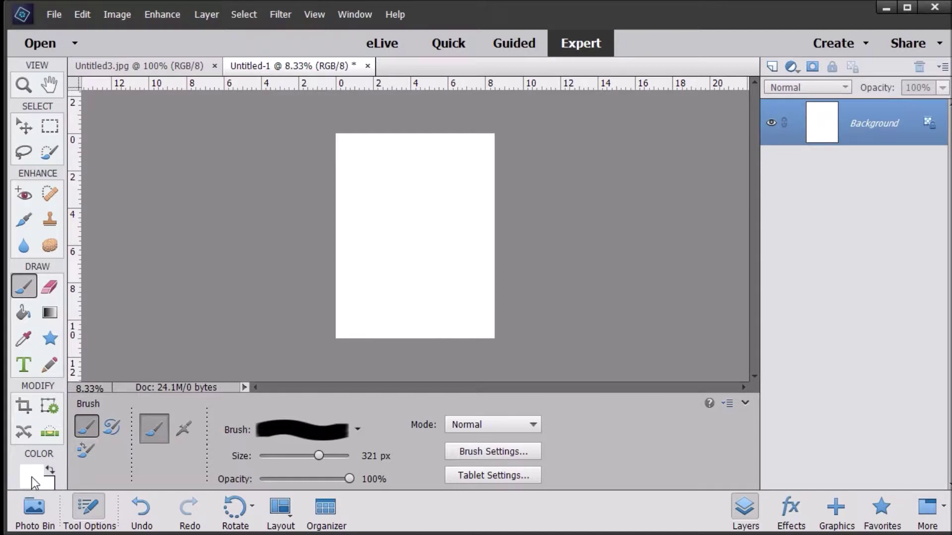
Set the foreground color to black and stamp the schedule brush once near the blank page's upper corner at 600 px.
{"action": "left_click", "coordinate": [32, 477]}
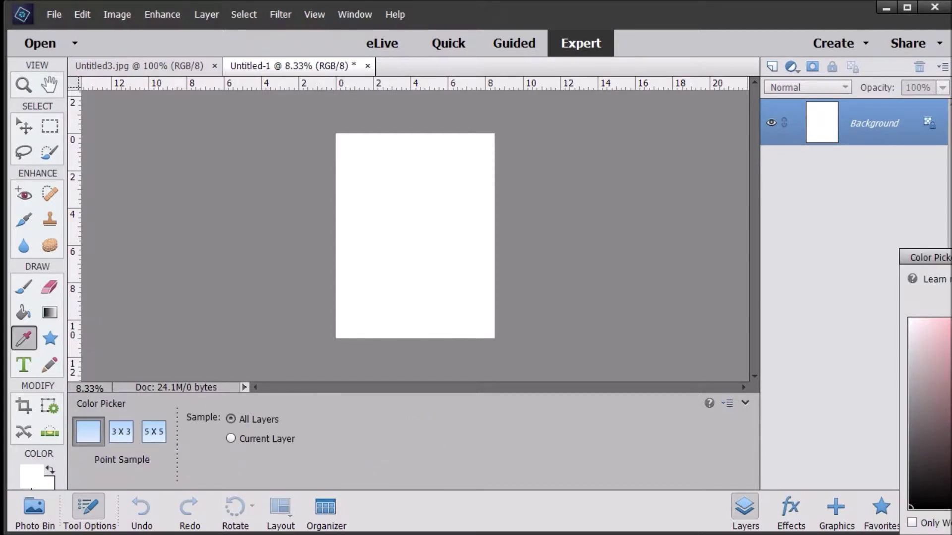
{"action": "key", "text": "Return"}
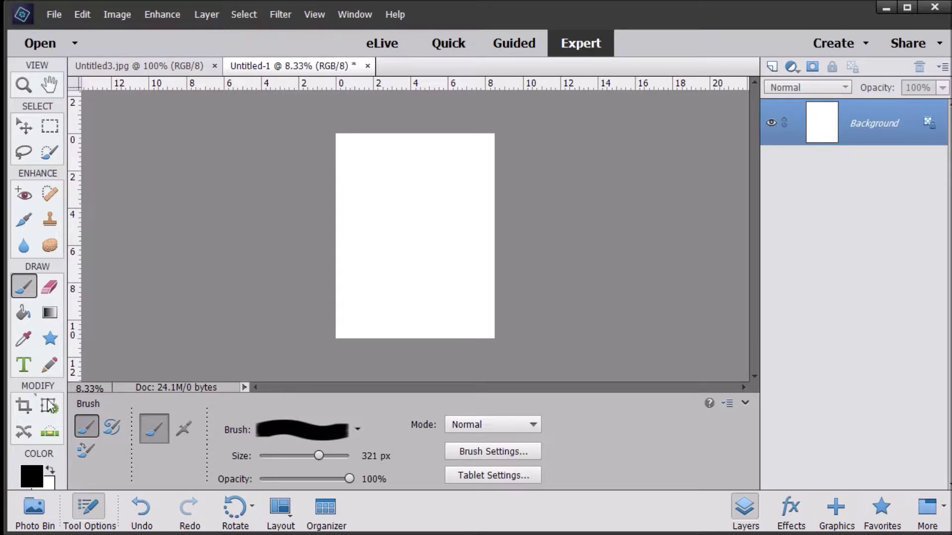
{"action": "left_click", "coordinate": [23, 88]}
{"action": "left_click", "coordinate": [318, 181]}
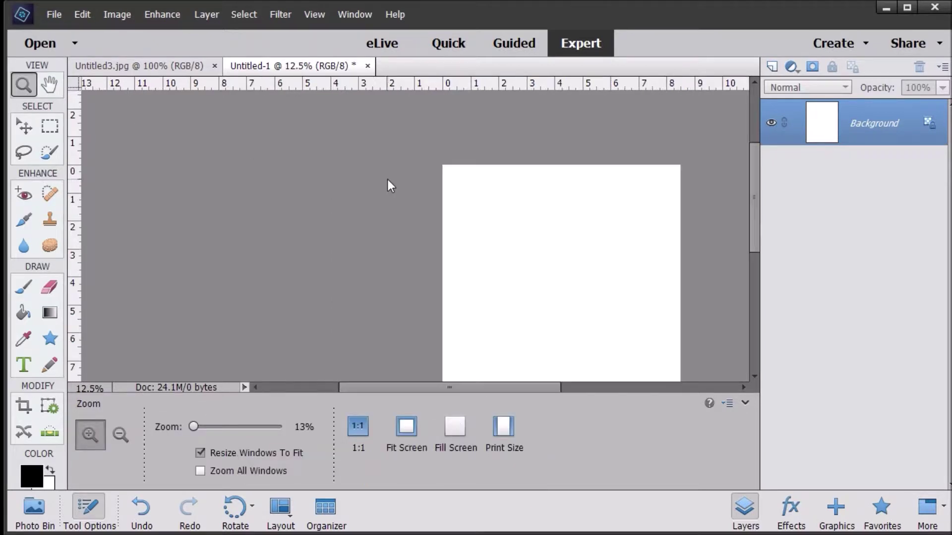
{"action": "left_click", "coordinate": [385, 184]}
{"action": "left_click", "coordinate": [524, 241]}
{"action": "left_click", "coordinate": [540, 363]}
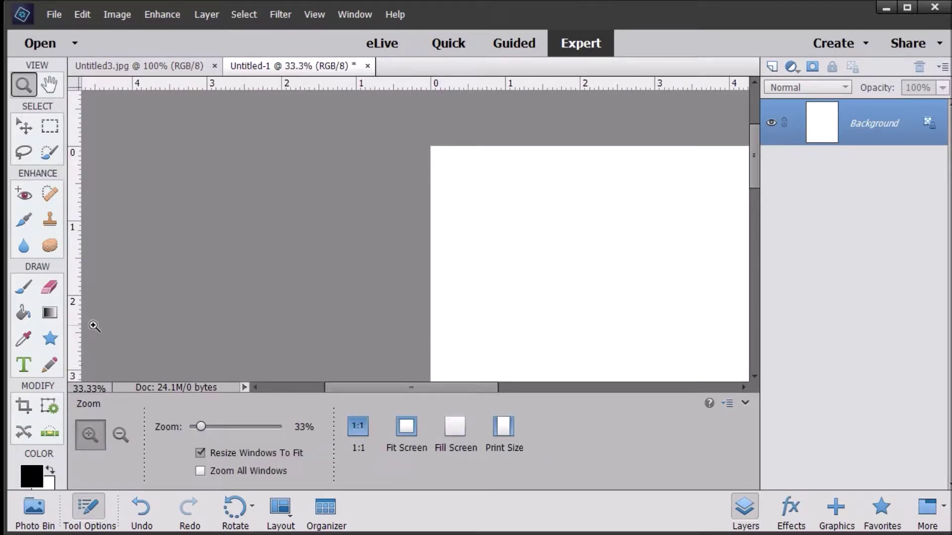
{"action": "left_click", "coordinate": [24, 287]}
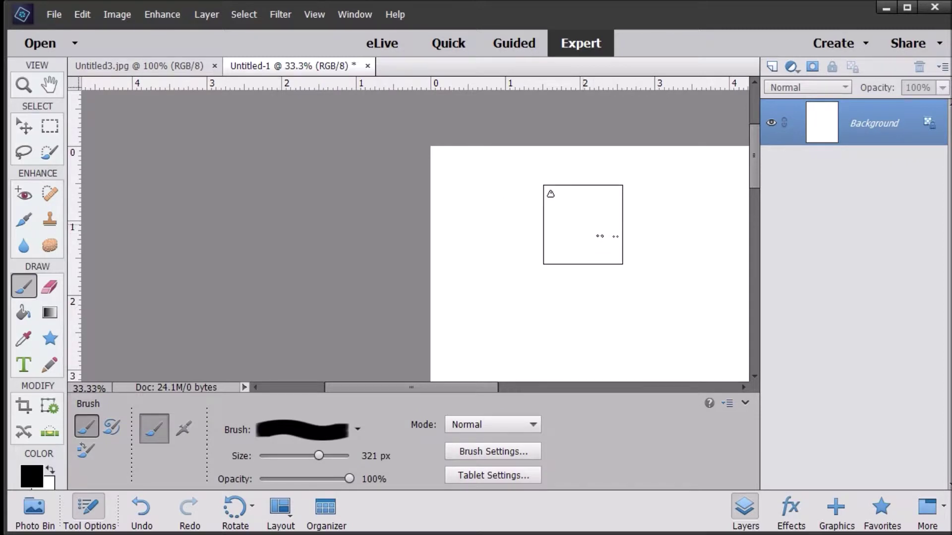
{"action": "key", "text": "bracketright"}
{"action": "key", "text": "bracketright"}
{"action": "key", "text": "bracketright"}
{"action": "left_click", "coordinate": [559, 232]}
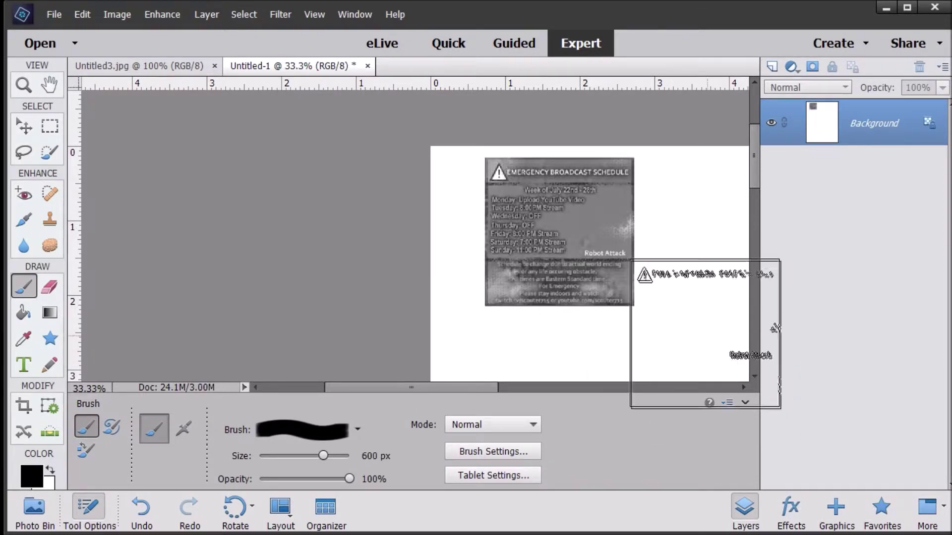
Paint a stroke across the page's upper area with the schedule brush at 800 px and close the file without saving.
{"action": "key", "text": "bracketright"}
{"action": "key", "text": "bracketright"}
{"action": "mouse_move", "coordinate": [636, 273]}
{"action": "left_mouse_down"}
{"action": "mouse_move", "coordinate": [610, 267]}
{"action": "mouse_move", "coordinate": [340, 319]}
{"action": "left_mouse_up"}
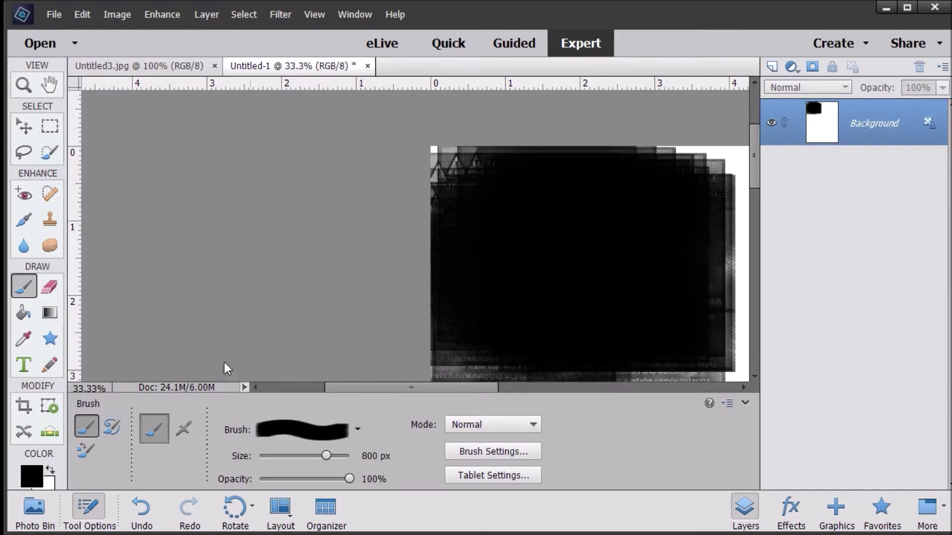
{"action": "left_click", "coordinate": [368, 69]}
{"action": "left_click", "coordinate": [485, 215]}
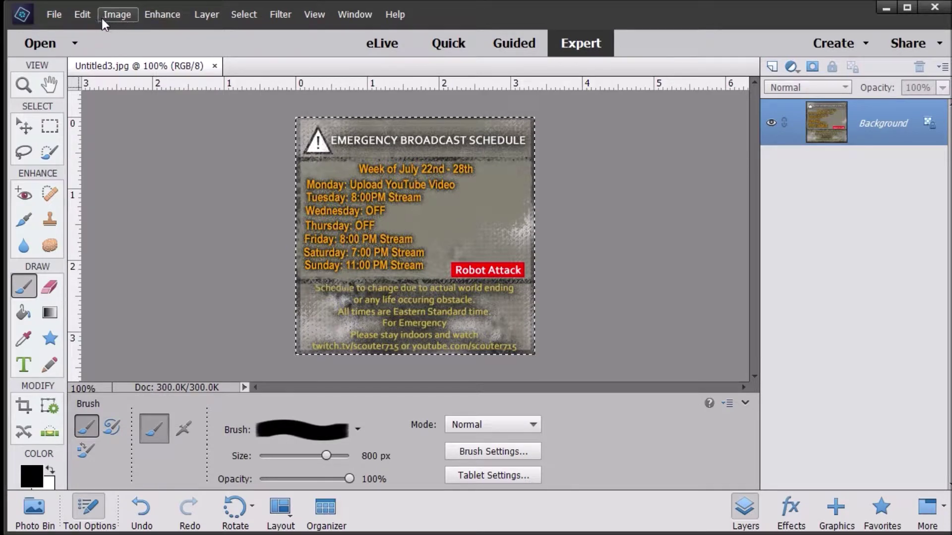
Clear the undo history of the schedule image.
{"action": "left_click", "coordinate": [82, 15]}
{"action": "mouse_move", "coordinate": [102, 14]}
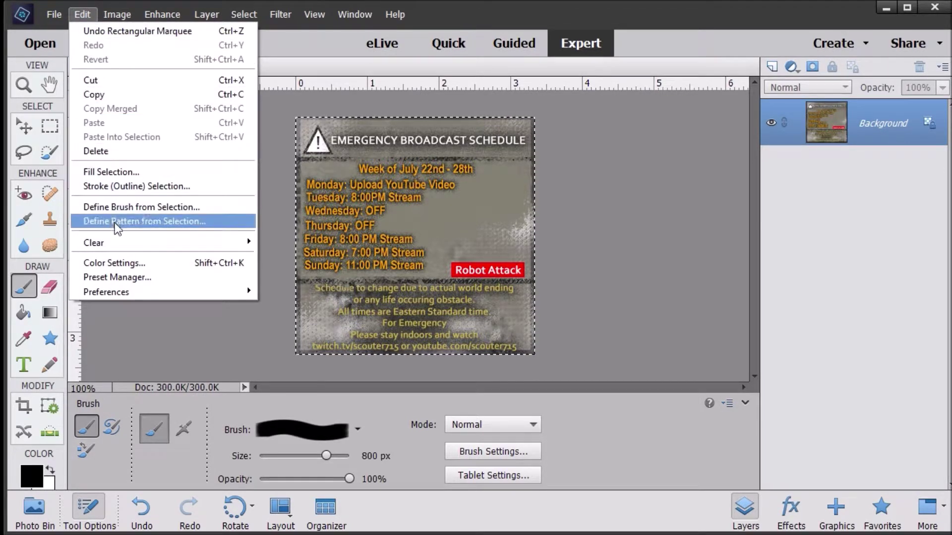
{"action": "mouse_move", "coordinate": [121, 247]}
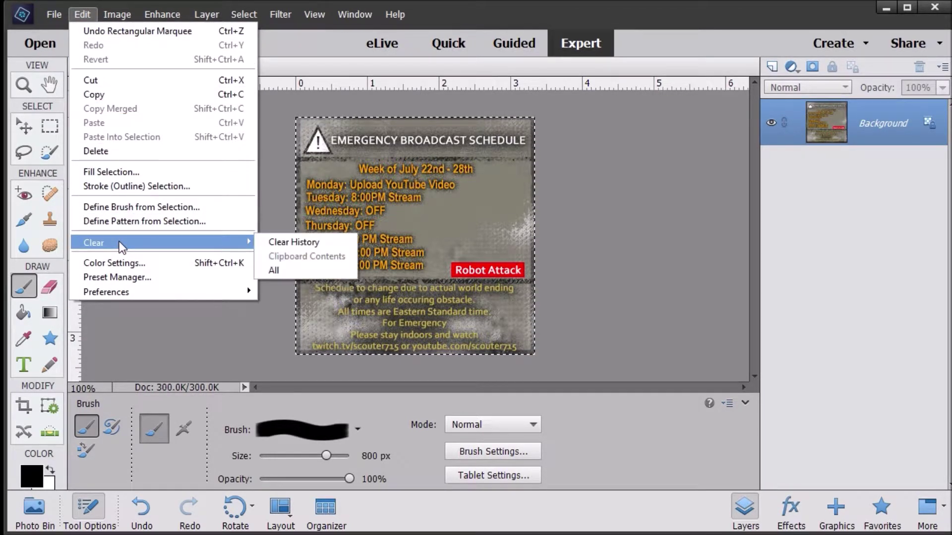
{"action": "left_click", "coordinate": [280, 241]}
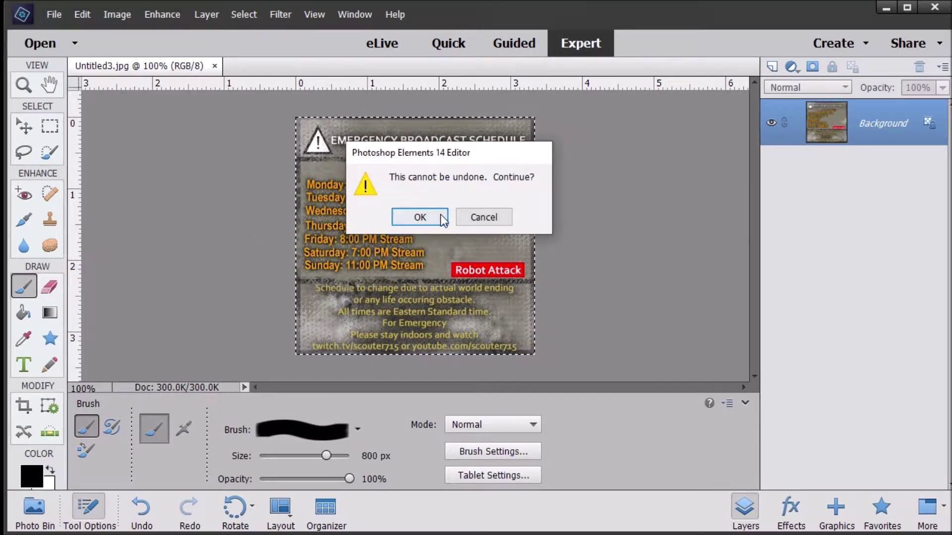
{"action": "left_click", "coordinate": [443, 218]}
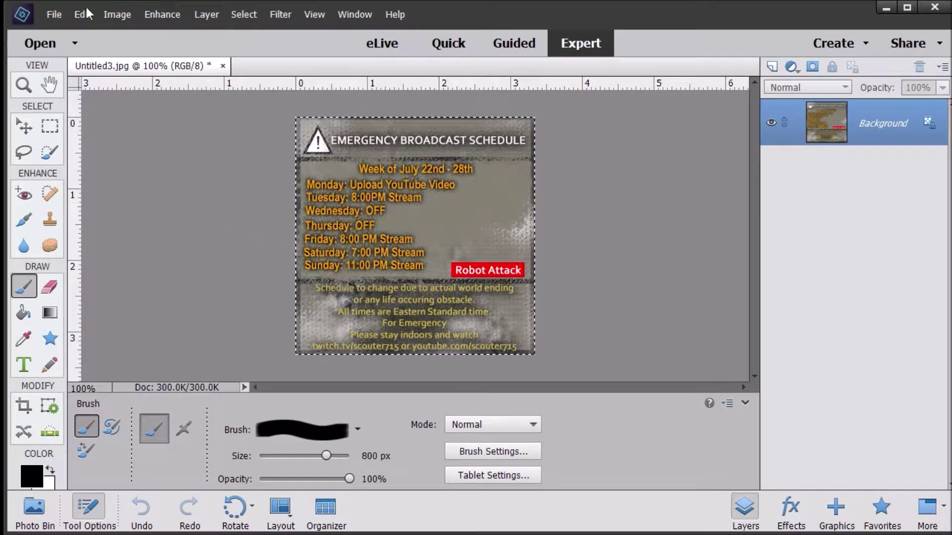
Rotate the schedule image 90° left and rotate it back 90° right.
{"action": "left_click", "coordinate": [110, 17]}
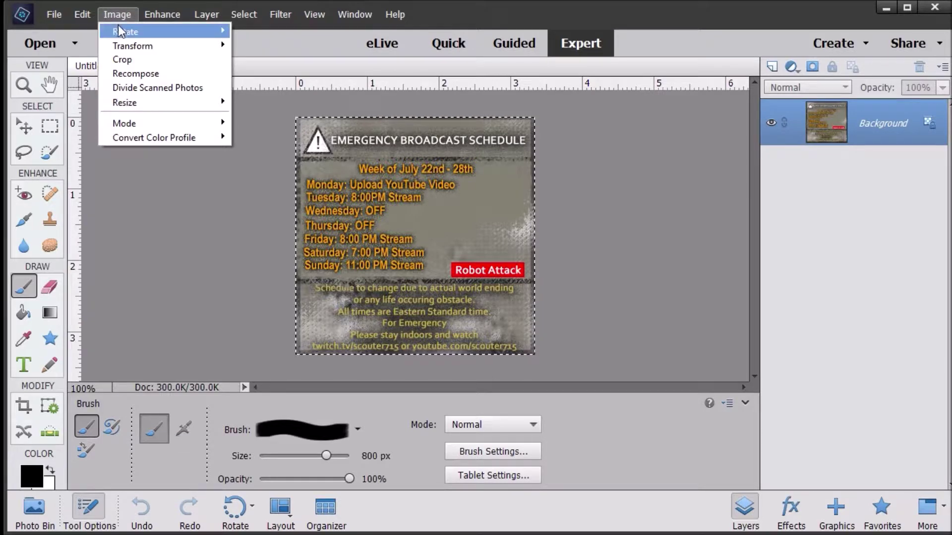
{"action": "mouse_move", "coordinate": [119, 29]}
{"action": "left_click", "coordinate": [251, 31]}
{"action": "left_click", "coordinate": [111, 15]}
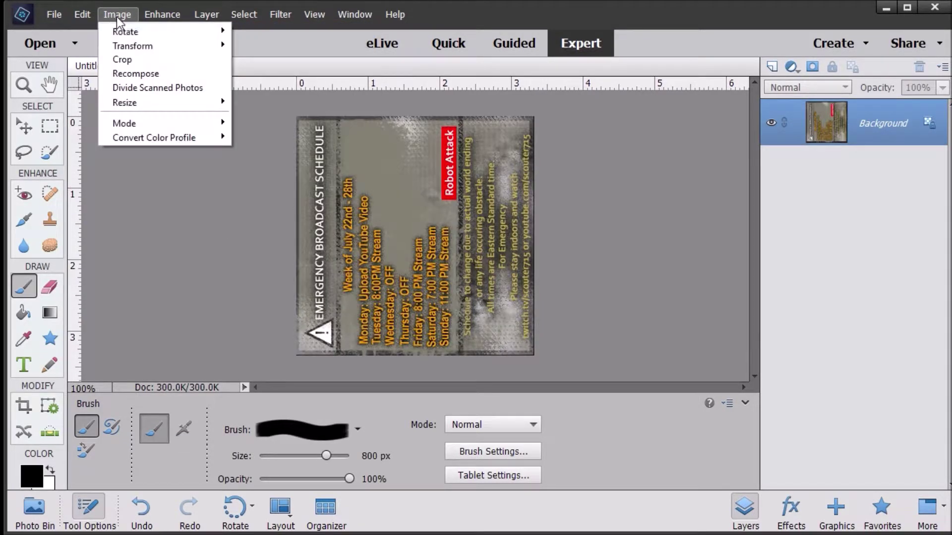
{"action": "mouse_move", "coordinate": [140, 32]}
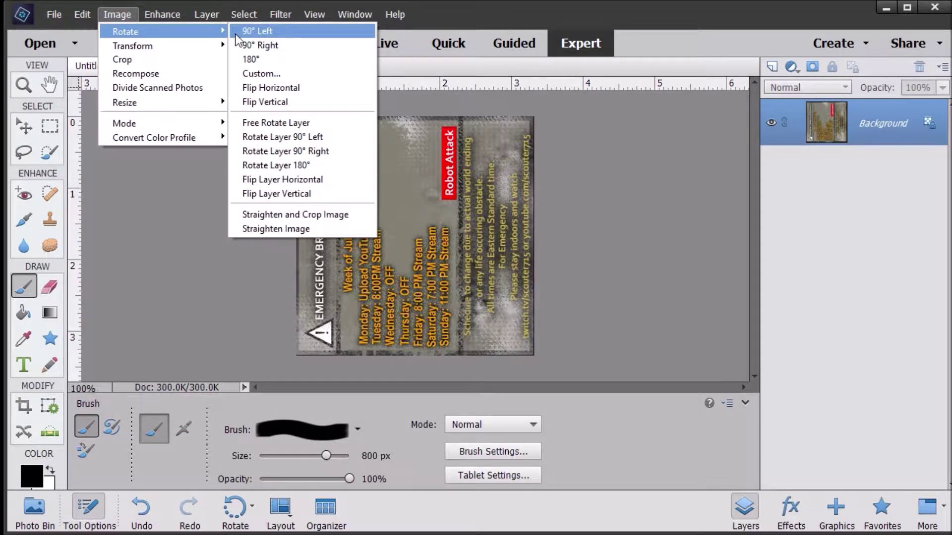
{"action": "left_click", "coordinate": [257, 48]}
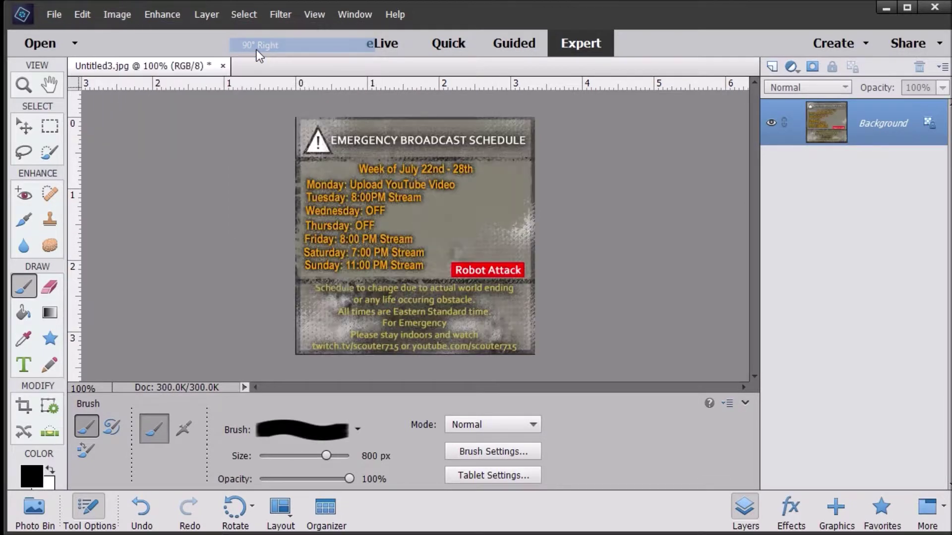
Convert the schedule image to Grayscale mode, discarding its color information.
{"action": "left_click", "coordinate": [104, 14]}
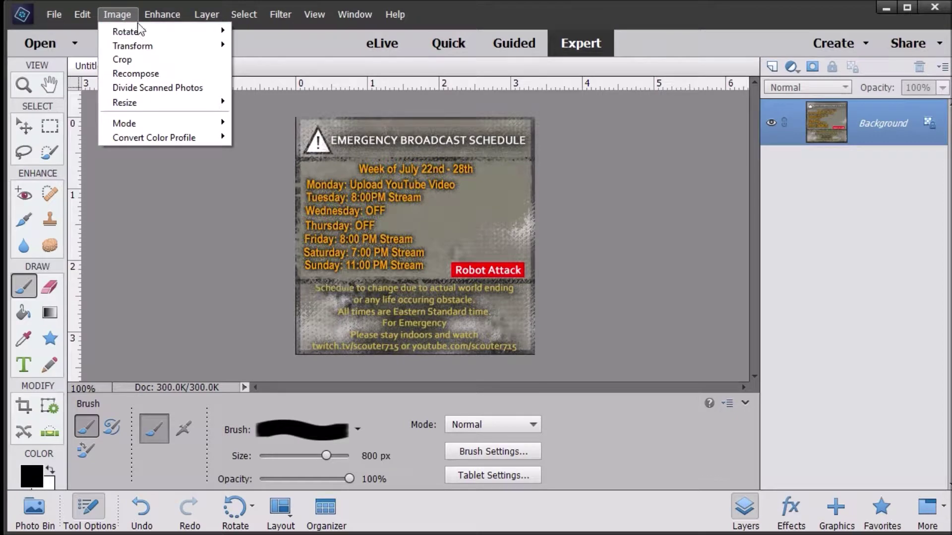
{"action": "mouse_move", "coordinate": [159, 126]}
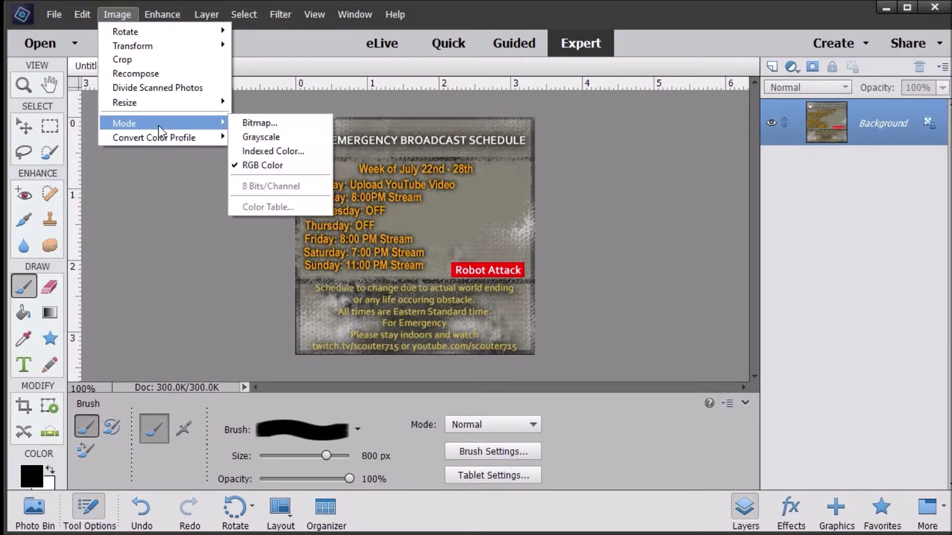
{"action": "left_click", "coordinate": [322, 138]}
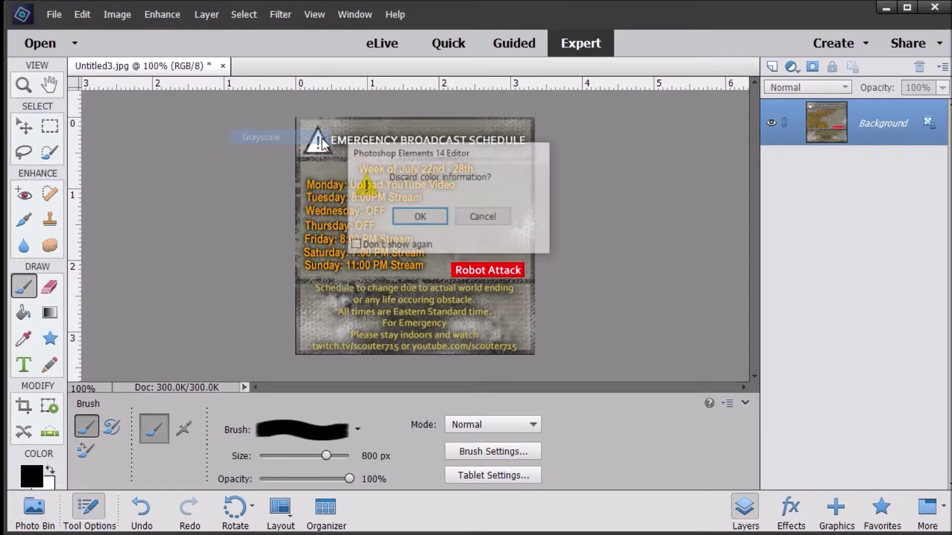
{"action": "left_click", "coordinate": [418, 216]}
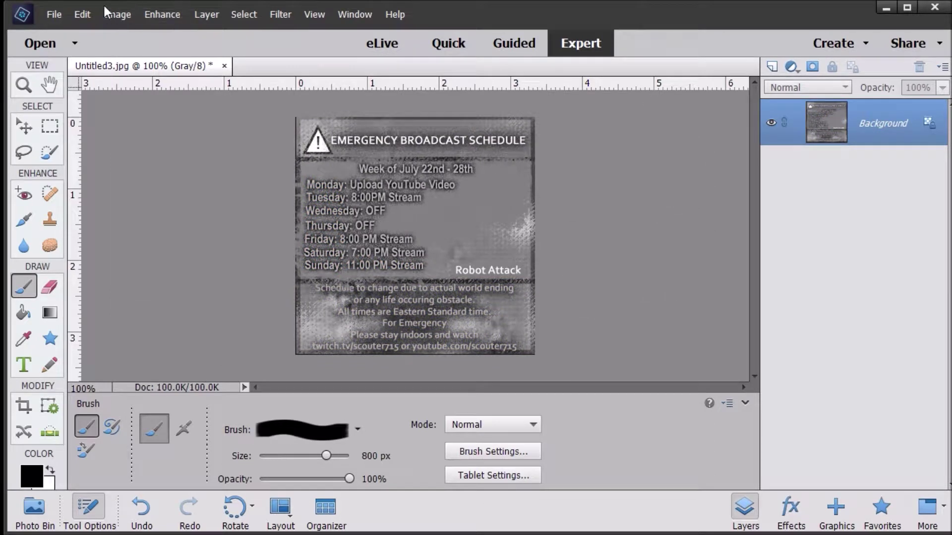
Review the color profile conversion options and change the image mode to Indexed Color.
{"action": "left_click", "coordinate": [82, 14]}
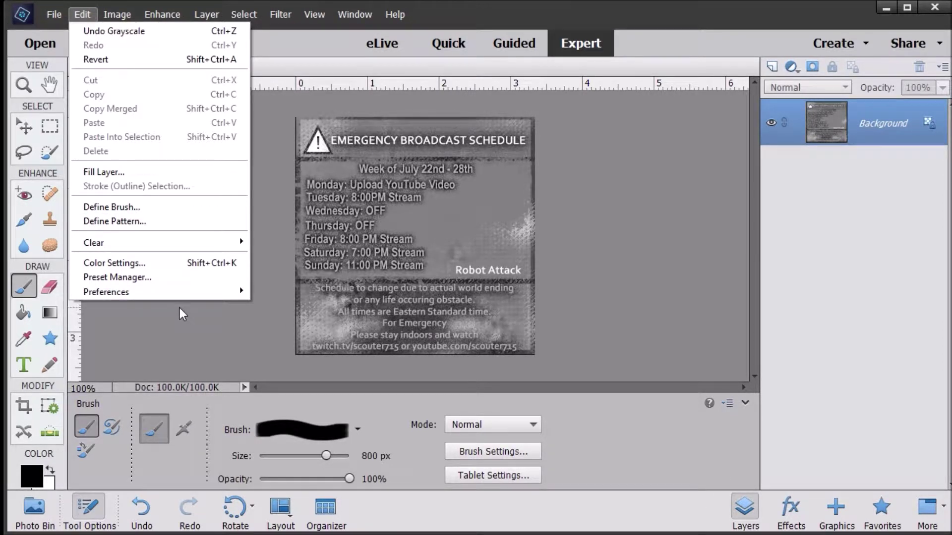
{"action": "mouse_move", "coordinate": [121, 12]}
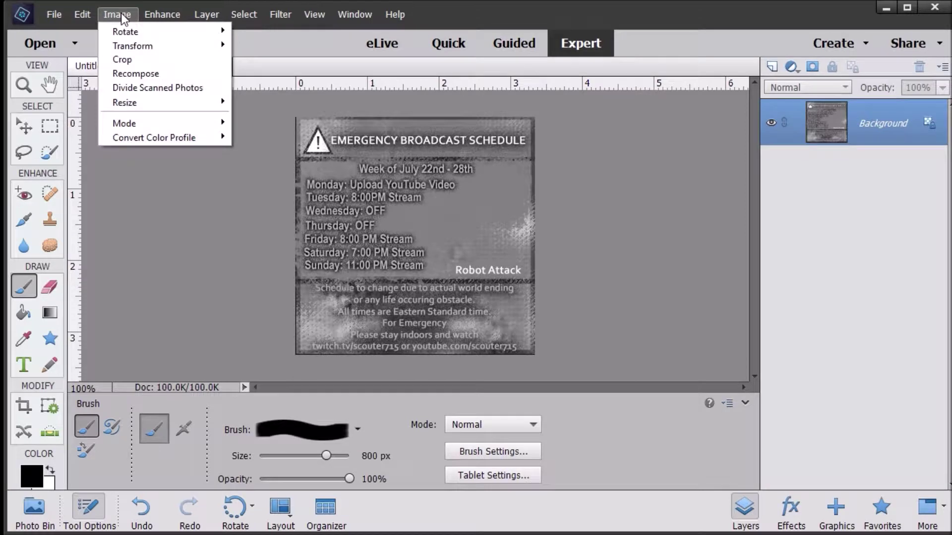
{"action": "mouse_move", "coordinate": [181, 141]}
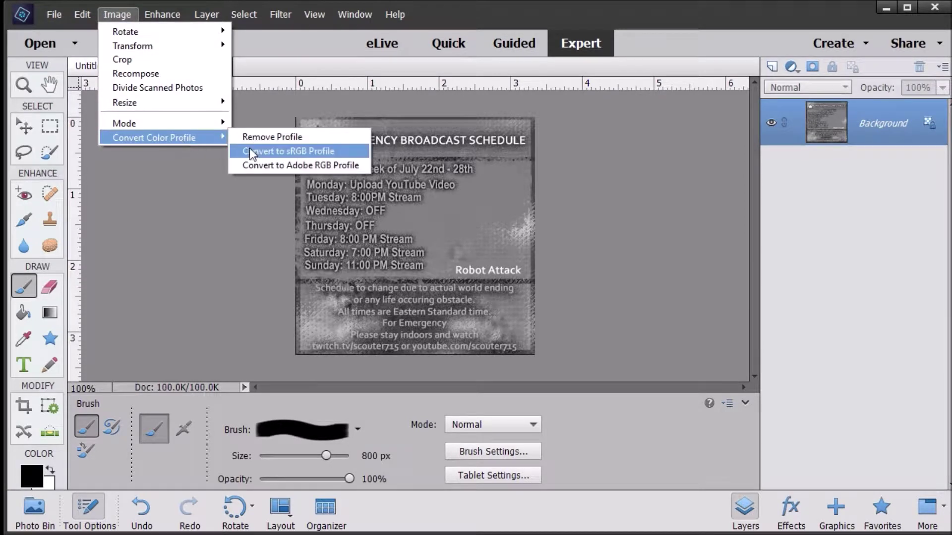
{"action": "mouse_move", "coordinate": [185, 19]}
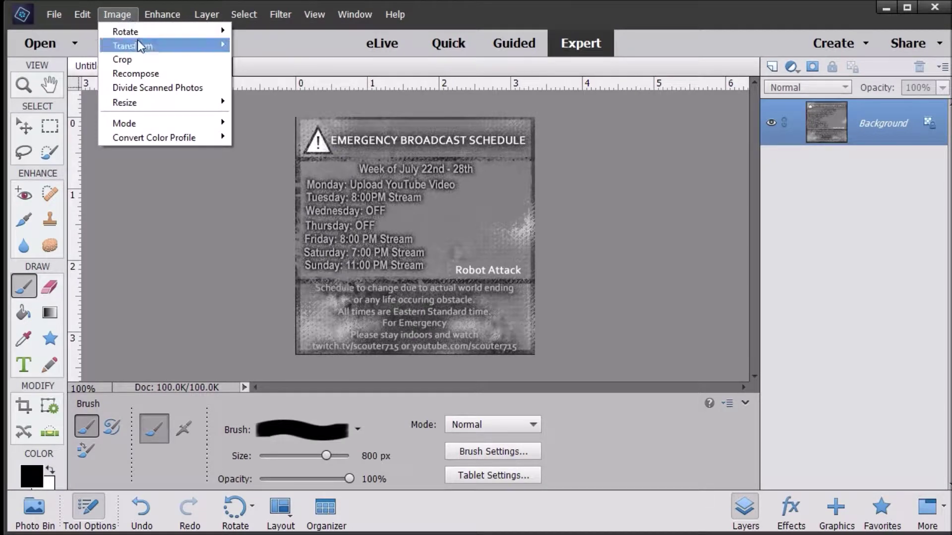
{"action": "mouse_move", "coordinate": [142, 125]}
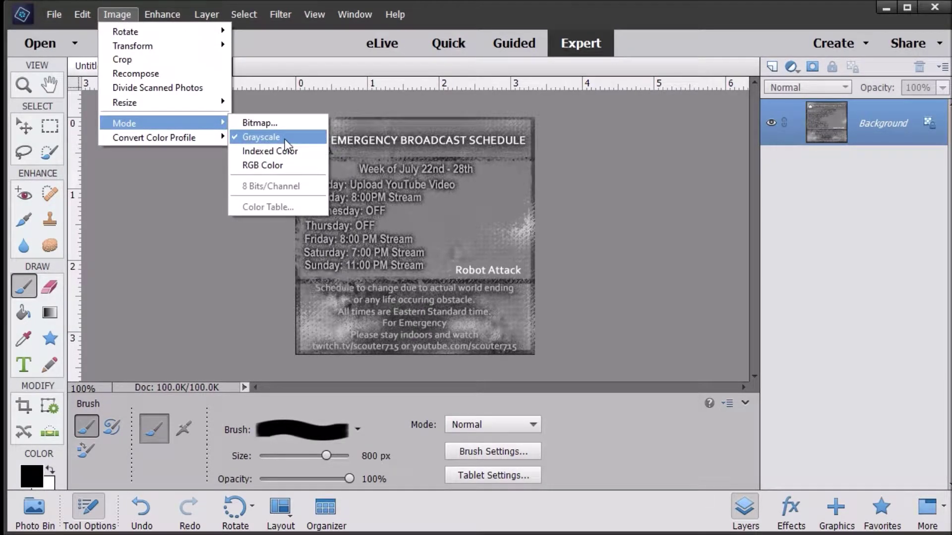
{"action": "left_click", "coordinate": [285, 153]}
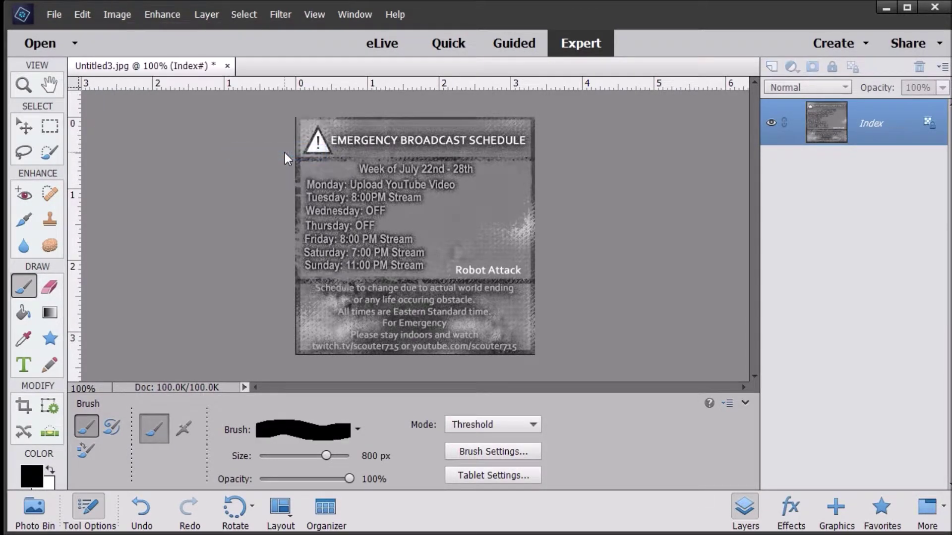
Try to convert the indexed image to Bitmap mode.
{"action": "left_click", "coordinate": [117, 15]}
{"action": "mouse_move", "coordinate": [151, 15]}
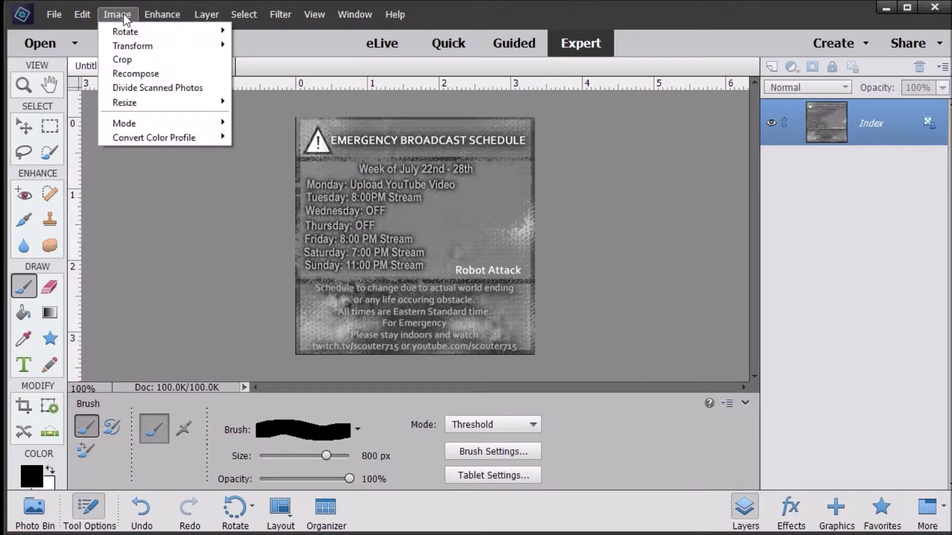
{"action": "mouse_move", "coordinate": [156, 119]}
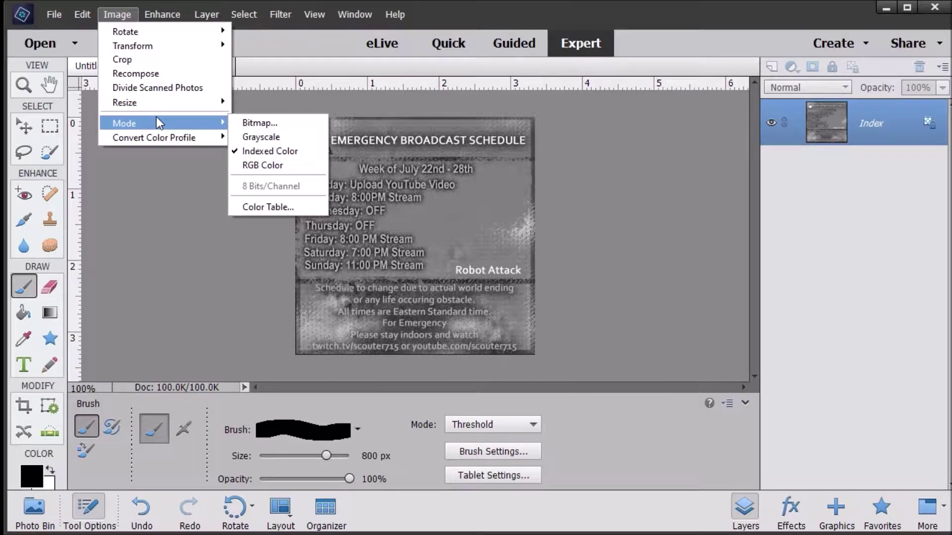
{"action": "left_click", "coordinate": [243, 123]}
{"action": "left_click", "coordinate": [531, 224]}
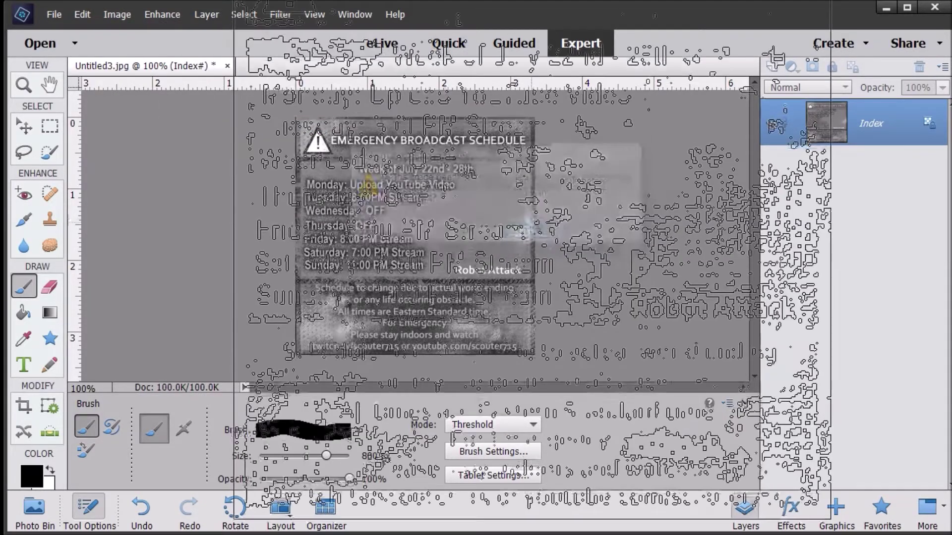
Open the Remove Color Cast adjustment, dismiss it, and undo the indexed and grayscale mode conversions.
{"action": "left_click", "coordinate": [163, 13]}
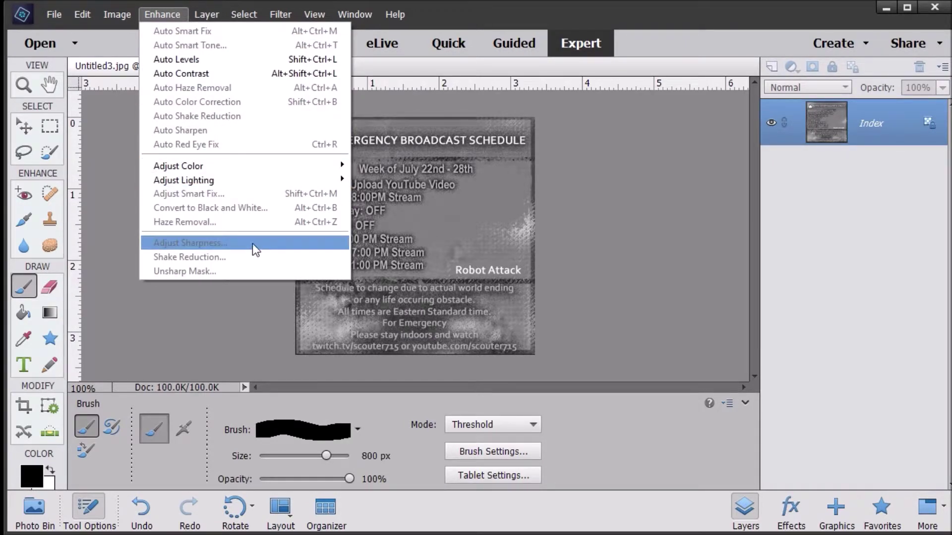
{"action": "mouse_move", "coordinate": [224, 18]}
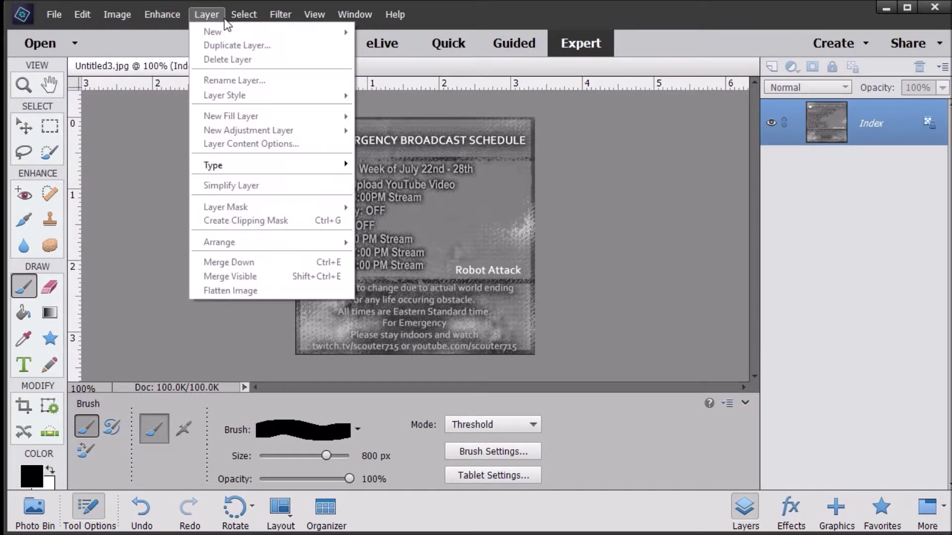
{"action": "mouse_move", "coordinate": [171, 19]}
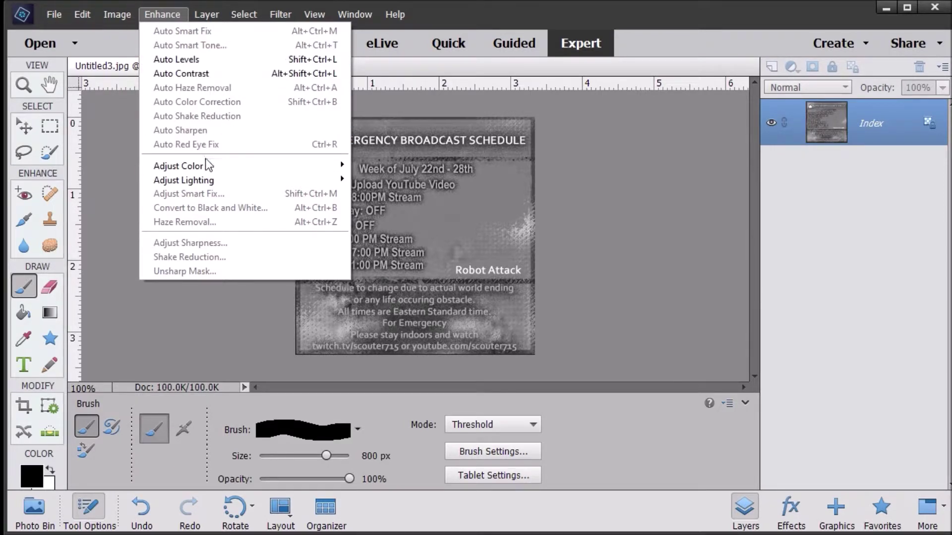
{"action": "mouse_move", "coordinate": [206, 161]}
{"action": "left_click", "coordinate": [447, 165]}
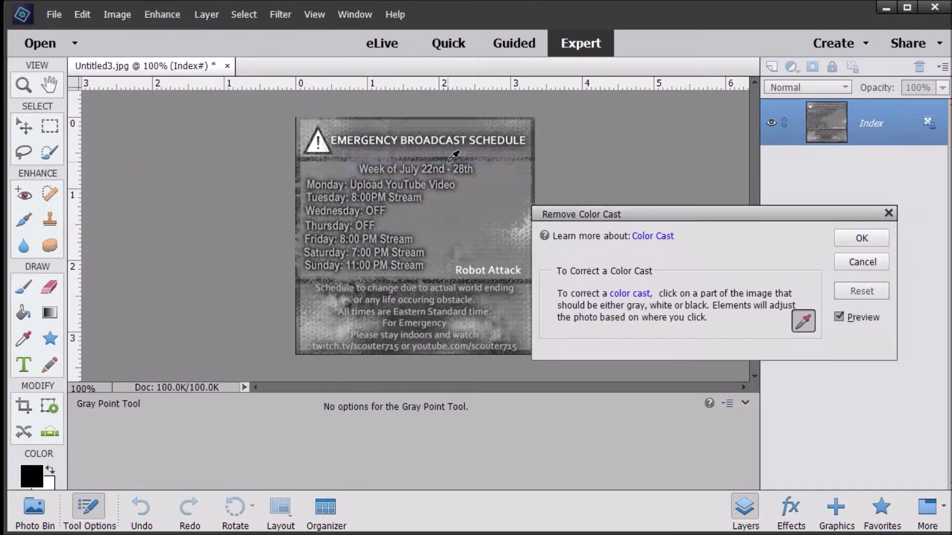
{"action": "left_click", "coordinate": [887, 213]}
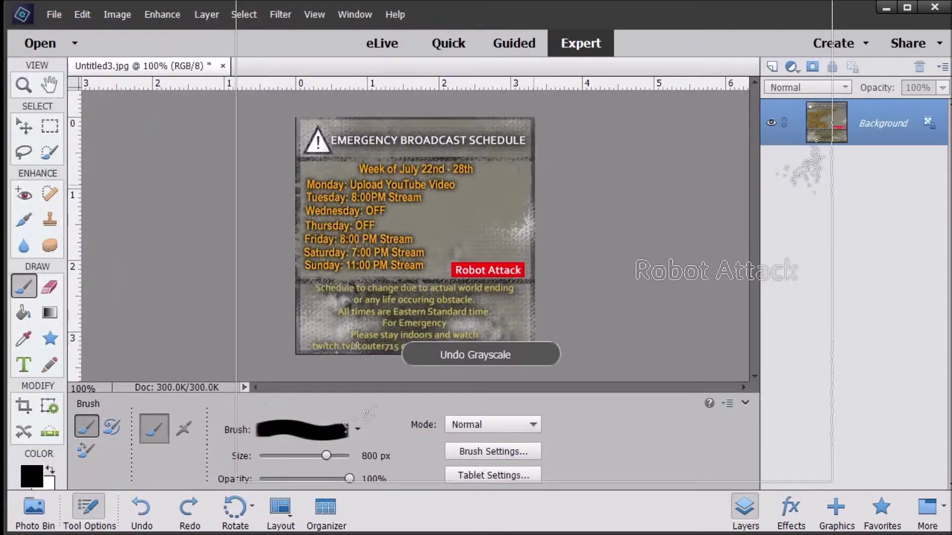
Add four new blank layers above the schedule background.
{"action": "left_click", "coordinate": [184, 15]}
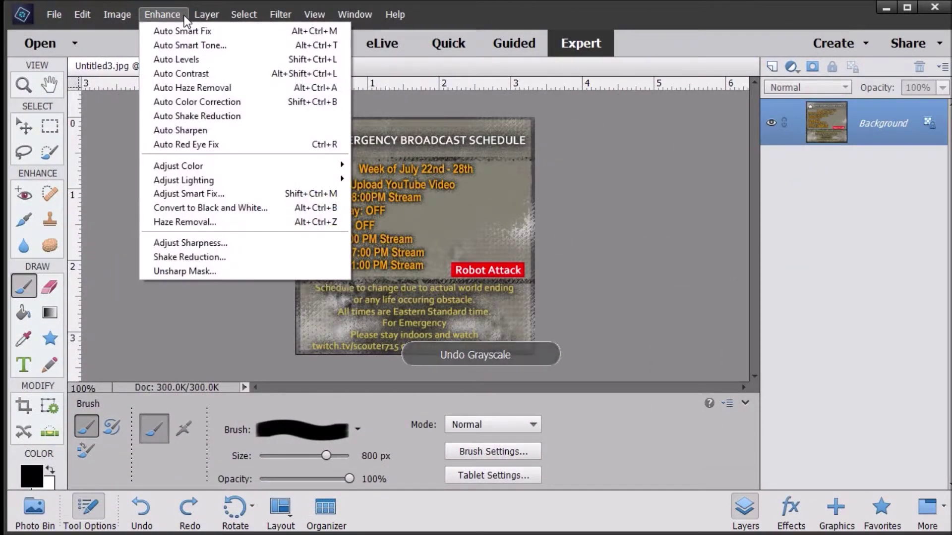
{"action": "mouse_move", "coordinate": [213, 22]}
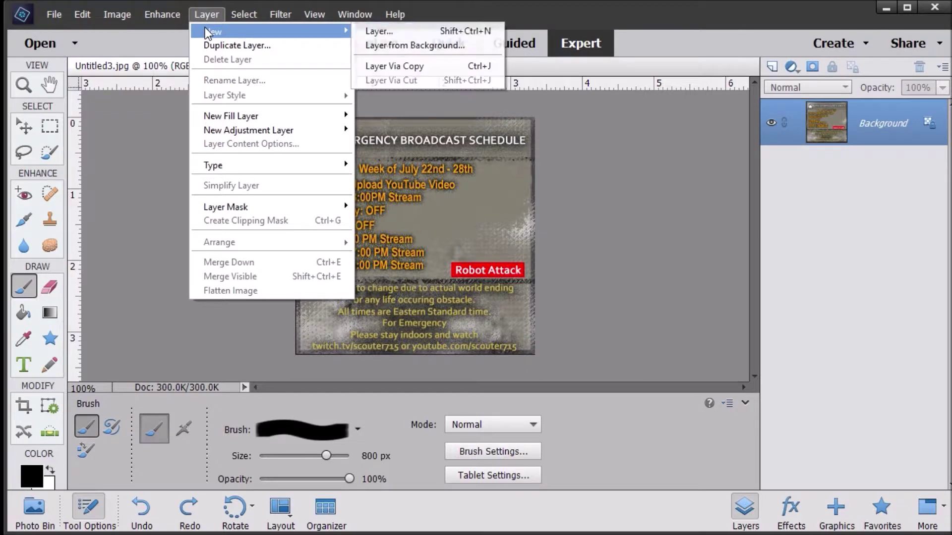
{"action": "left_click", "coordinate": [416, 35]}
{"action": "left_click", "coordinate": [844, 259]}
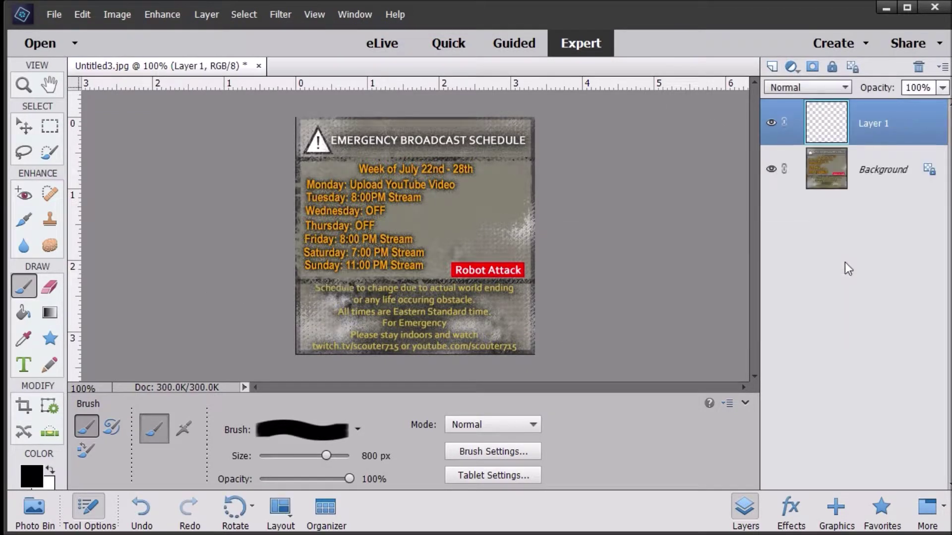
{"action": "left_click", "coordinate": [780, 73]}
{"action": "left_click", "coordinate": [780, 73]}
{"action": "left_click", "coordinate": [781, 72]}
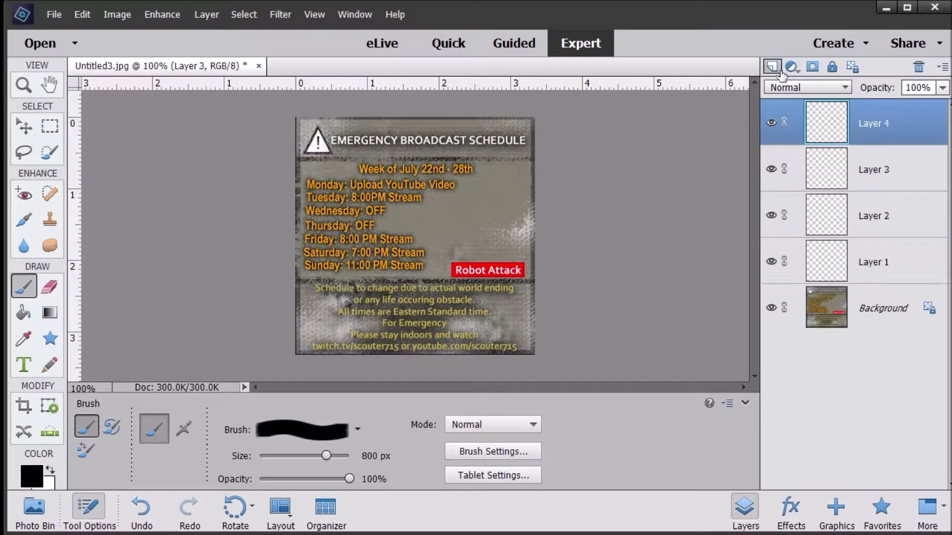
Delete the four blank layers, leaving only the background.
{"action": "key", "text": "Delete"}
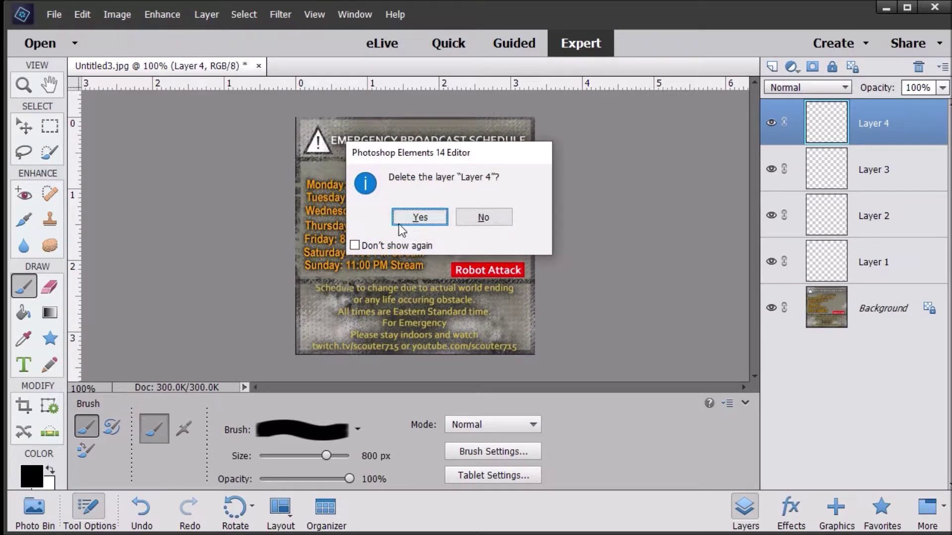
{"action": "key", "text": "Return"}
{"action": "left_click", "coordinate": [891, 217], "text": "shift"}
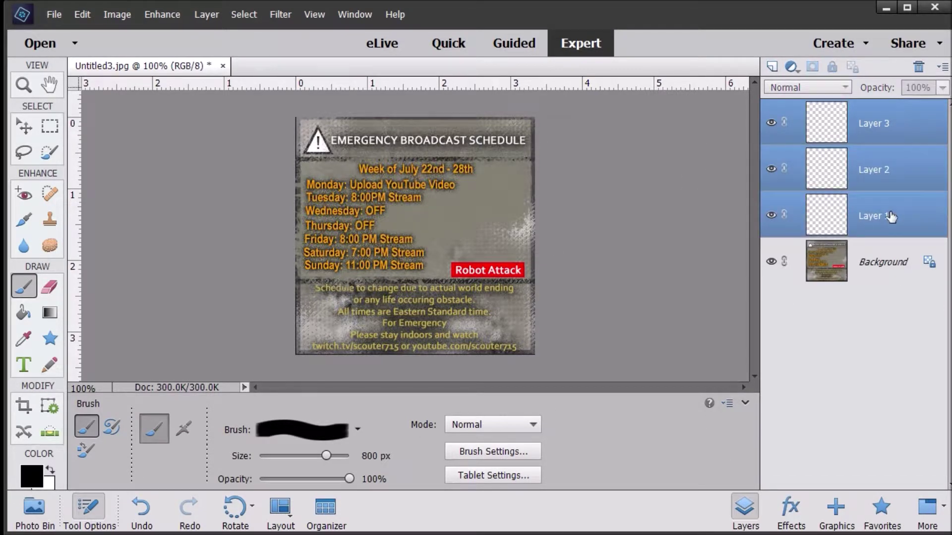
{"action": "key", "text": "Delete"}
{"action": "left_click", "coordinate": [435, 218]}
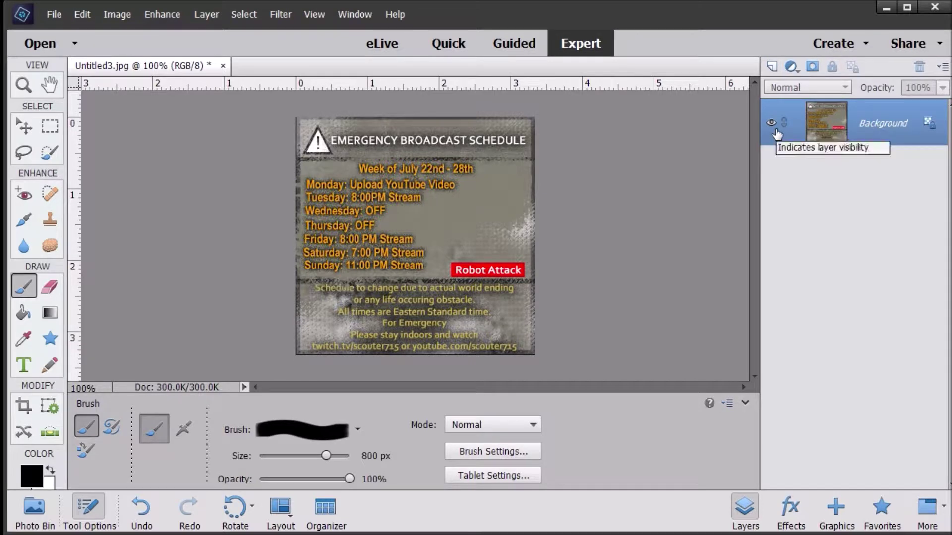
Add a new blank layer above the background and paint on it with the black schedule brush at 800 px.
{"action": "left_click", "coordinate": [772, 66]}
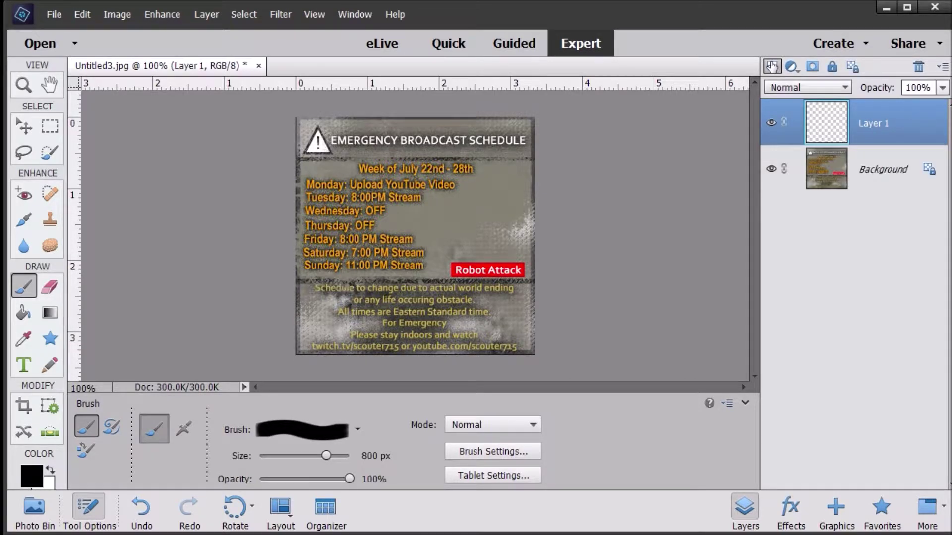
{"action": "left_click", "coordinate": [24, 219]}
{"action": "left_click", "coordinate": [24, 286]}
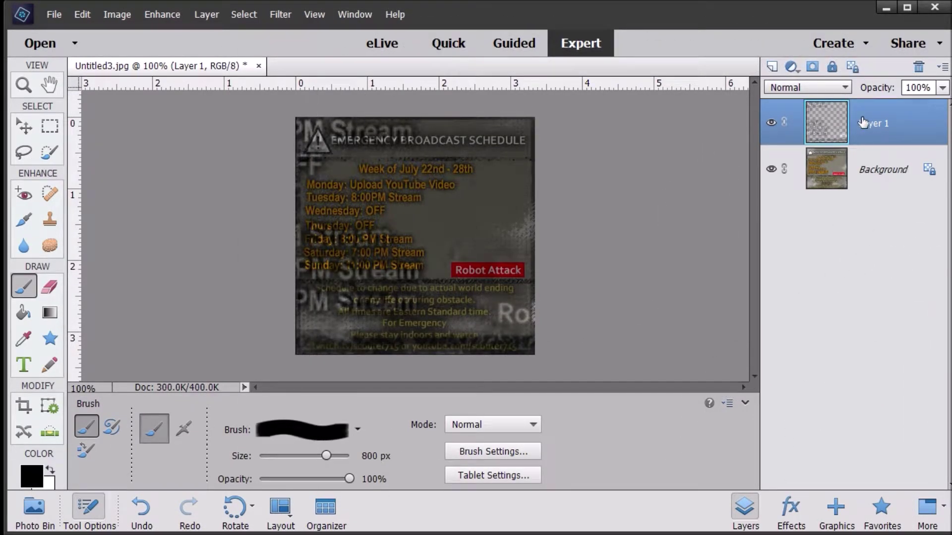
Reduce the schedule brush to 200 px and stamp it over the middle and lower part of the image on the new layer.
{"action": "key", "text": "["}
{"action": "key", "text": "["}
{"action": "key", "text": "["}
{"action": "key", "text": "["}
{"action": "key", "text": "["}
{"action": "key", "text": "["}
{"action": "left_click", "coordinate": [439, 225]}
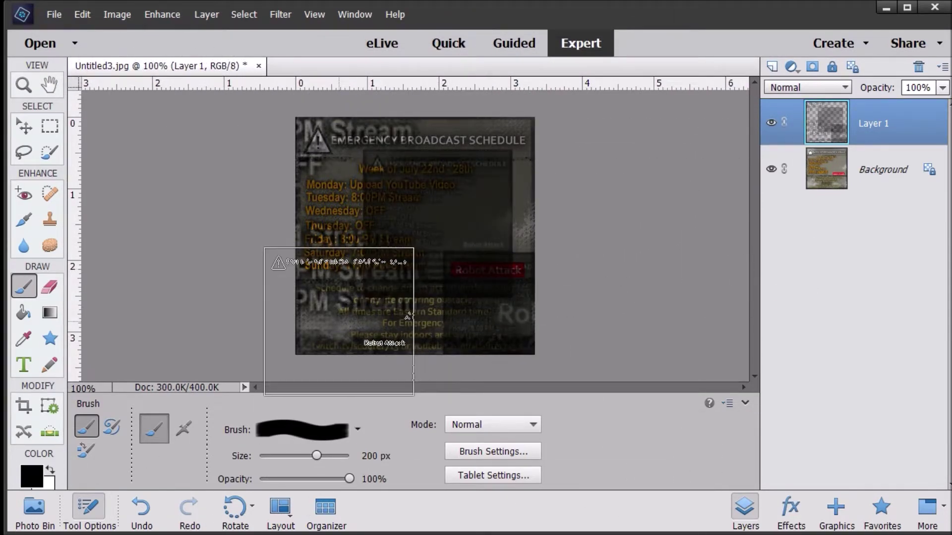
{"action": "left_click", "coordinate": [374, 282]}
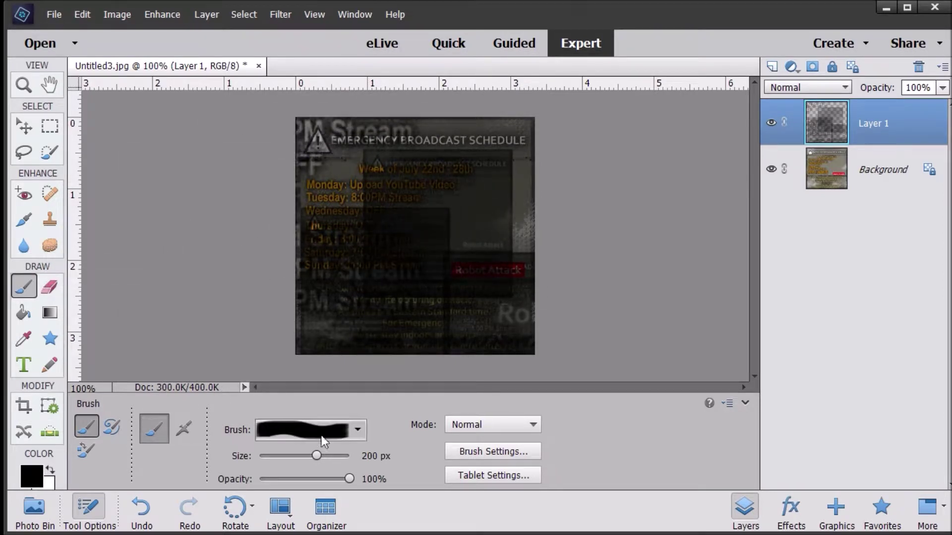
Undo all the brush strokes painted on the new layer.
{"action": "key", "text": "ctrl+z"}
{"action": "key", "text": "ctrl+z"}
{"action": "key", "text": "ctrl+z"}
{"action": "key", "text": "ctrl+z"}
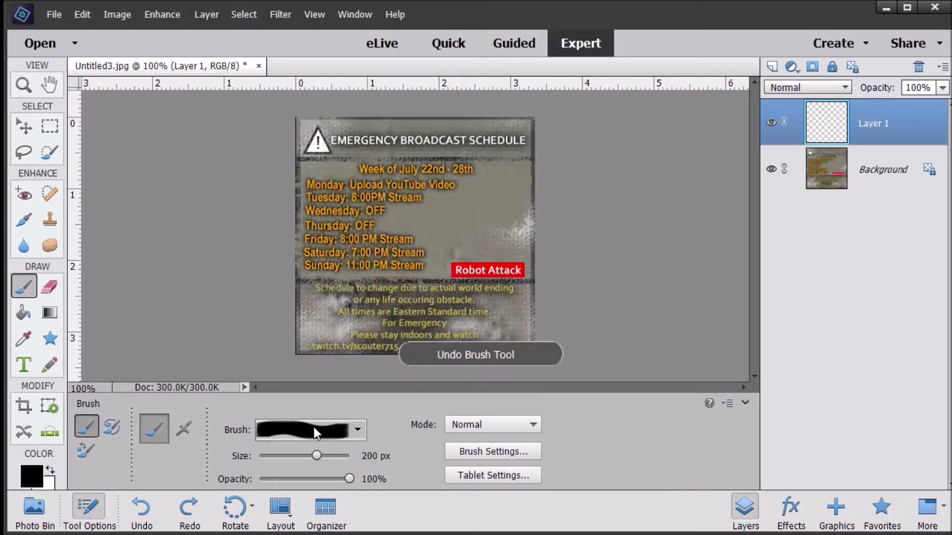
Sample the image's grey-olive as the foreground colour and stamp the 200 px schedule brush repeatedly over the schedule text on Layer 1.
{"action": "key", "text": "i"}
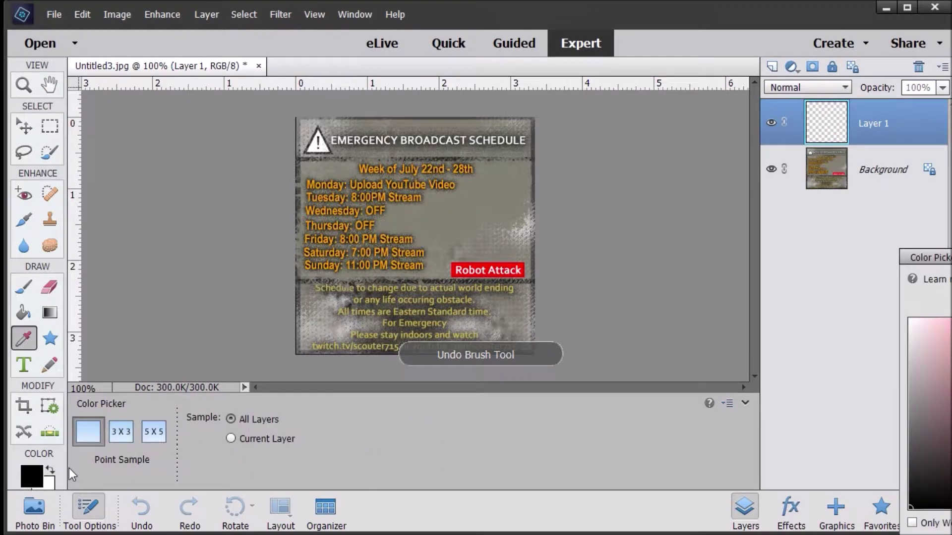
{"action": "left_click", "coordinate": [480, 206]}
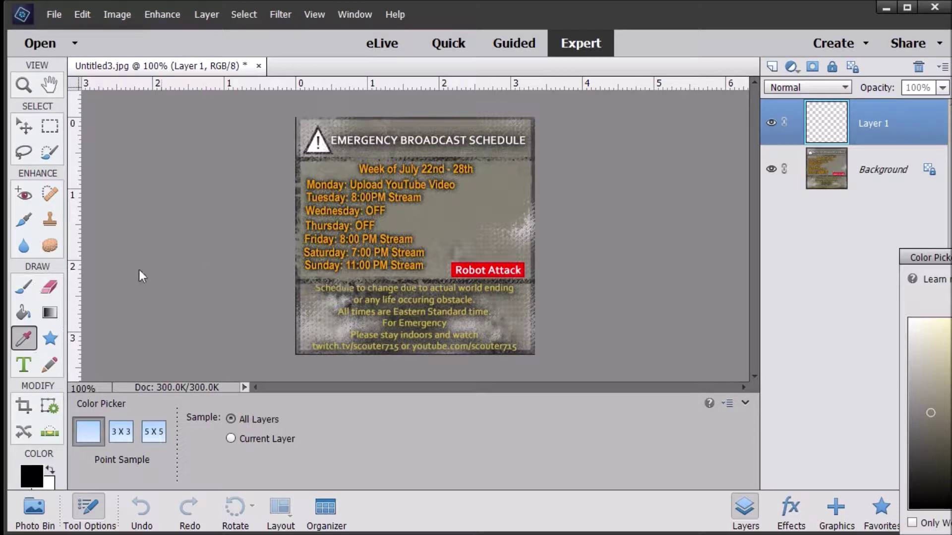
{"action": "left_click", "coordinate": [950, 291]}
{"action": "left_click", "coordinate": [464, 260]}
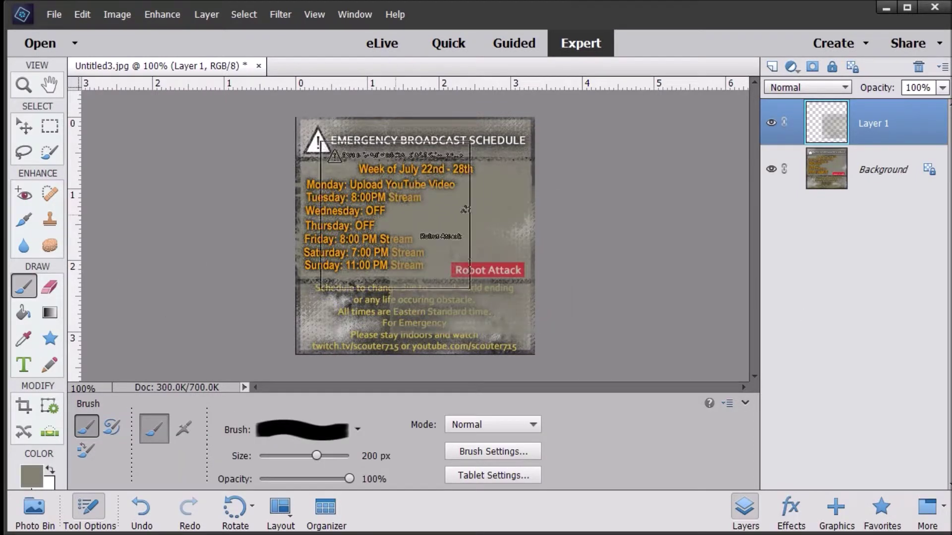
{"action": "left_click", "coordinate": [411, 243]}
{"action": "left_click", "coordinate": [375, 276]}
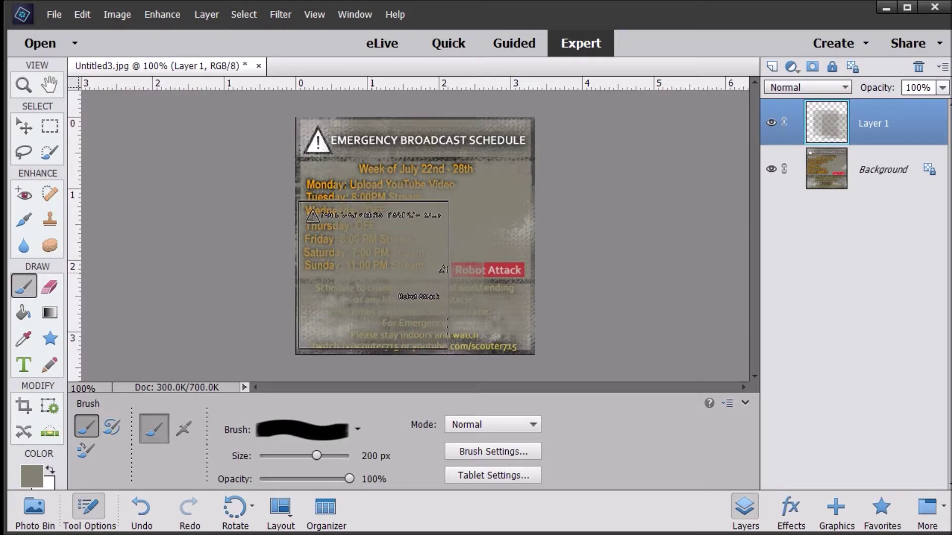
{"action": "left_click", "coordinate": [423, 301]}
{"action": "left_click", "coordinate": [464, 217]}
{"action": "left_click", "coordinate": [470, 215]}
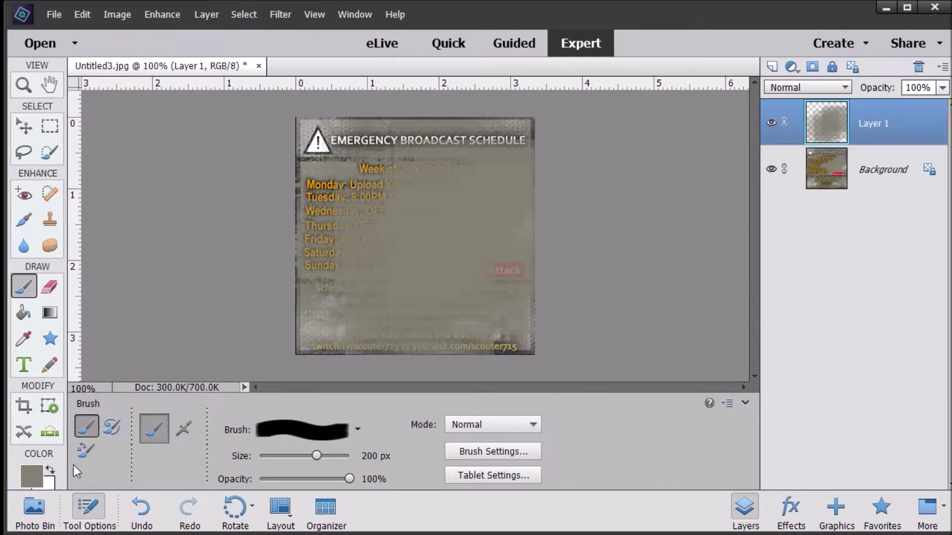
Change the foreground colour to yellow and stamp the 200 px schedule brush once over the lower-right part of the image.
{"action": "left_click", "coordinate": [38, 472]}
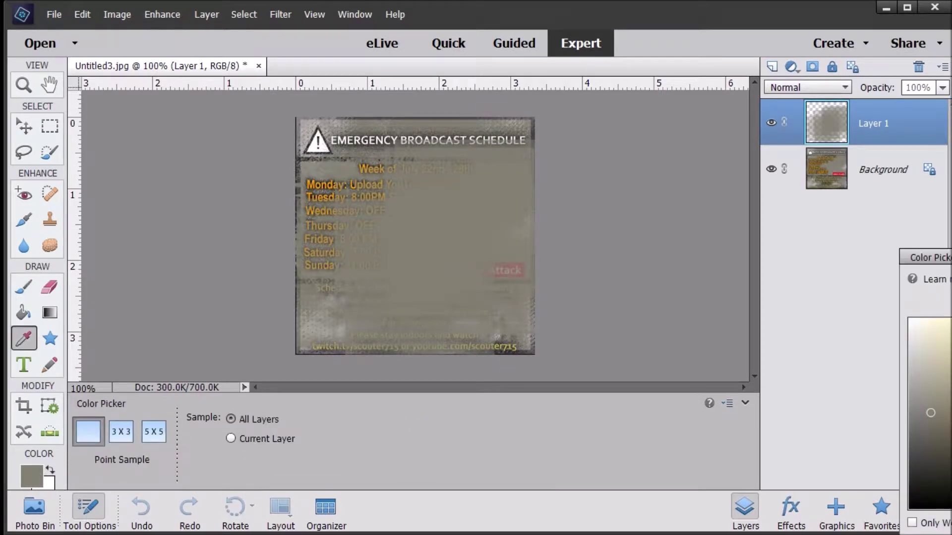
{"action": "key", "text": "Return"}
{"action": "left_click", "coordinate": [470, 265]}
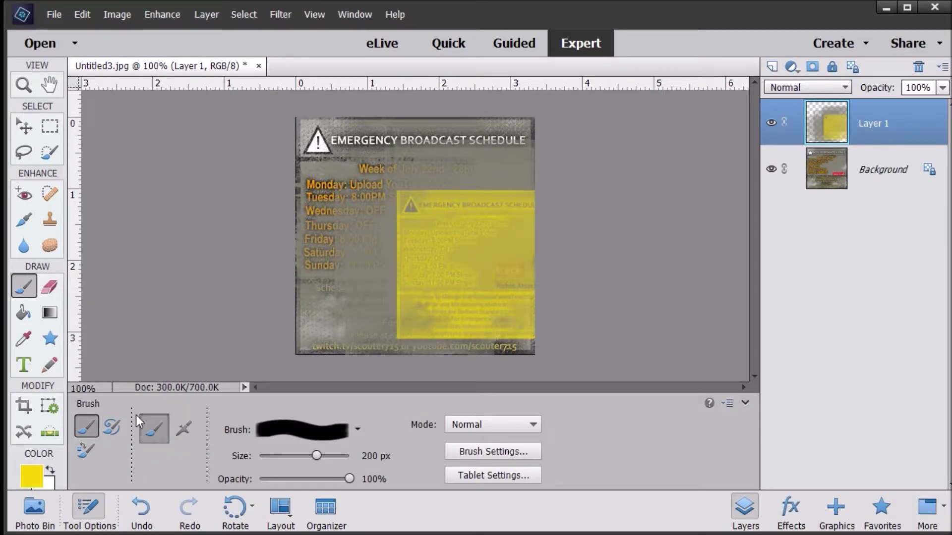
{"action": "left_click", "coordinate": [287, 439]}
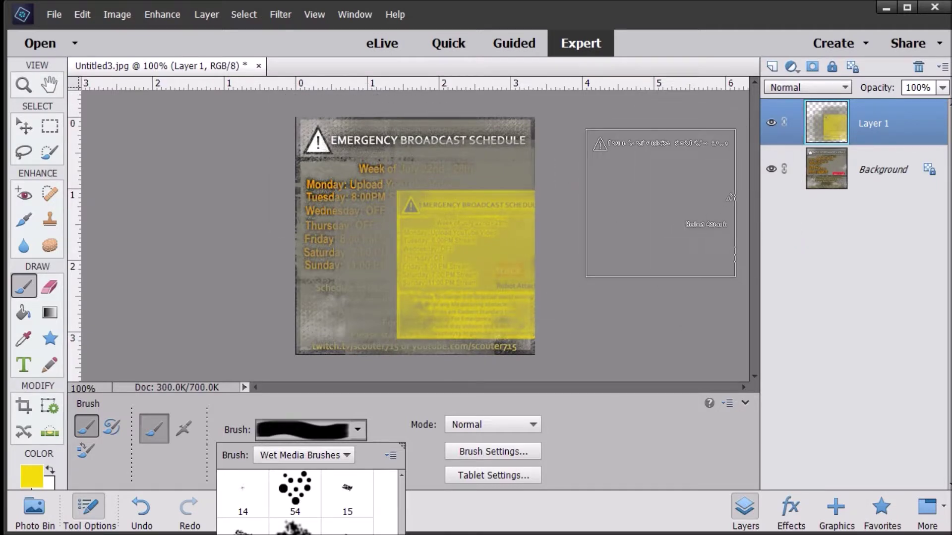
{"action": "left_click", "coordinate": [662, 204]}
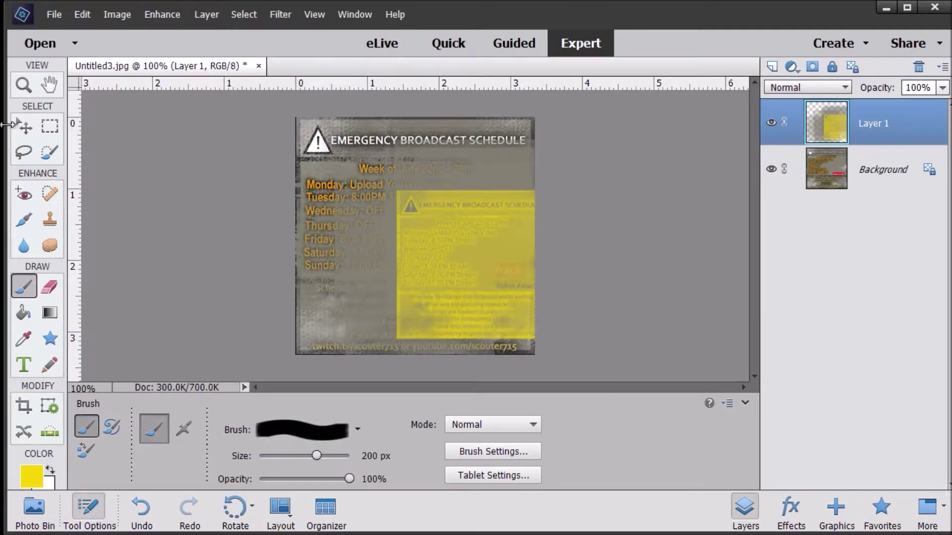
Move the painted Layer 1 to the upper-left corner of the image and duplicate the layer.
{"action": "left_click", "coordinate": [24, 127]}
{"action": "left_click_drag", "start_coordinate": [468, 234], "coordinate": [360, 162]}
{"action": "left_click_drag", "start_coordinate": [880, 113], "coordinate": [772, 66]}
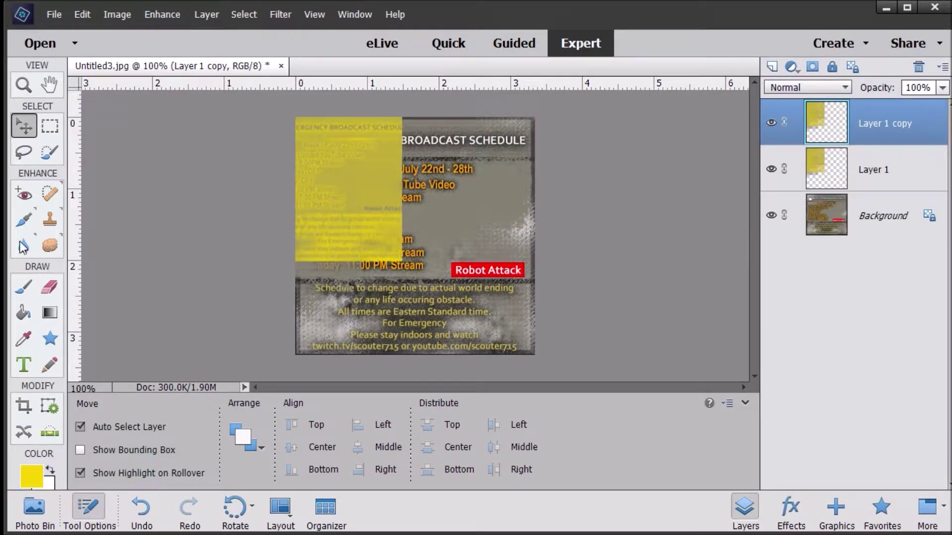
Stamp the schedule brush in dark olive on Layer 1 copy and shift that layer to the right and slightly up.
{"action": "left_click", "coordinate": [33, 284]}
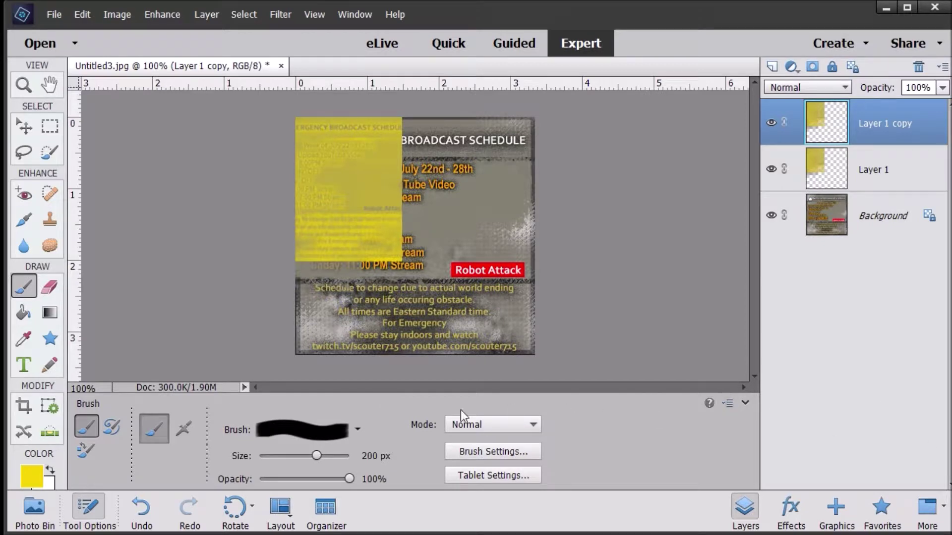
{"action": "left_click", "coordinate": [35, 467]}
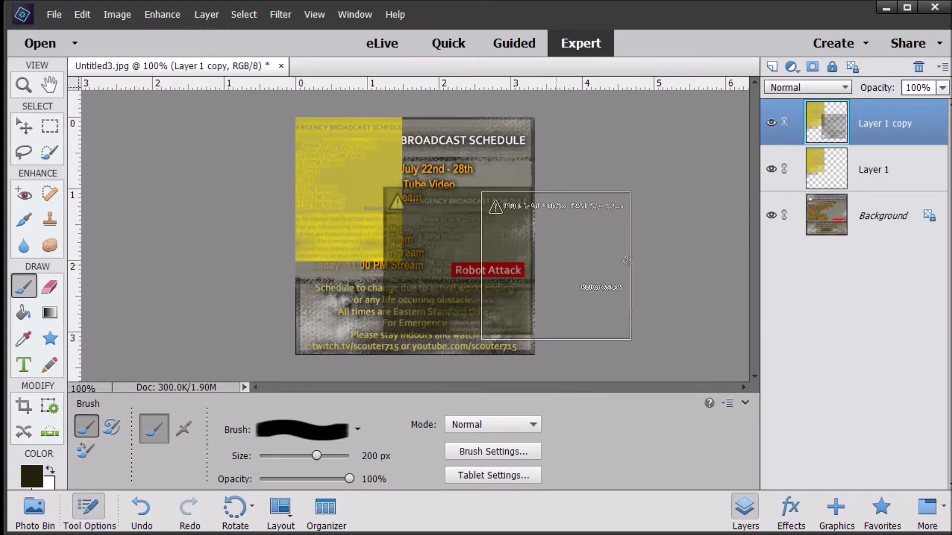
{"action": "left_click", "coordinate": [25, 127]}
{"action": "left_click_drag", "start_coordinate": [454, 253], "coordinate": [489, 229]}
{"action": "left_click_drag", "start_coordinate": [499, 271], "coordinate": [557, 231]}
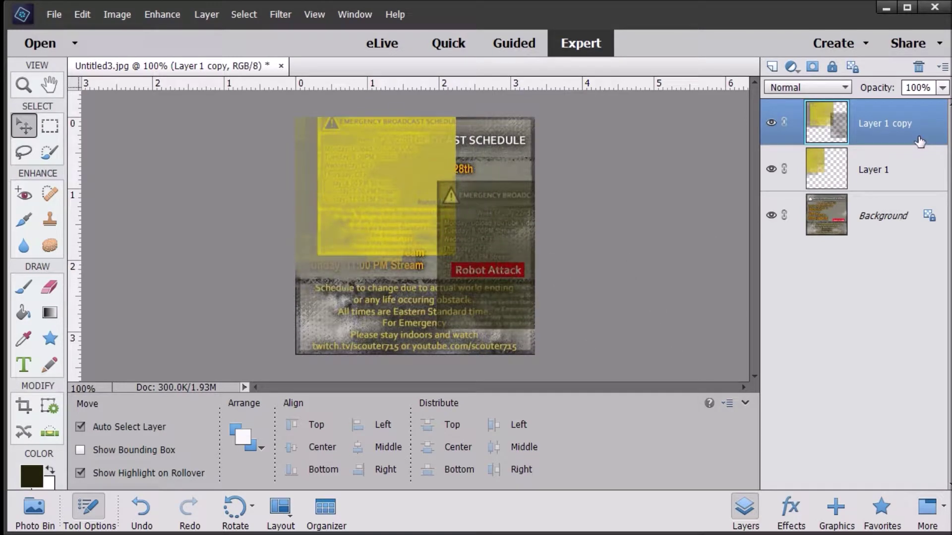
Add a new blank layer above Layer 1 copy and set the foreground colour to red.
{"action": "left_click", "coordinate": [773, 67]}
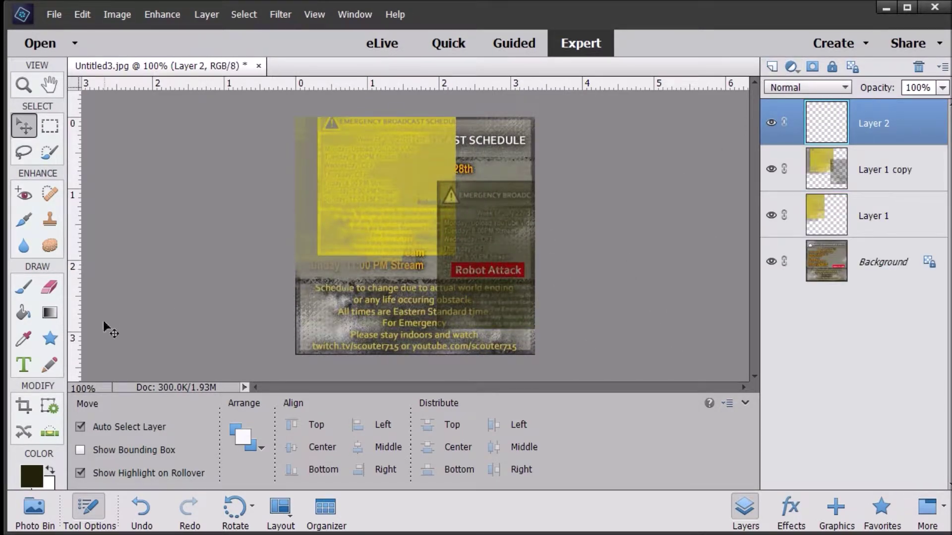
{"action": "left_click", "coordinate": [20, 474]}
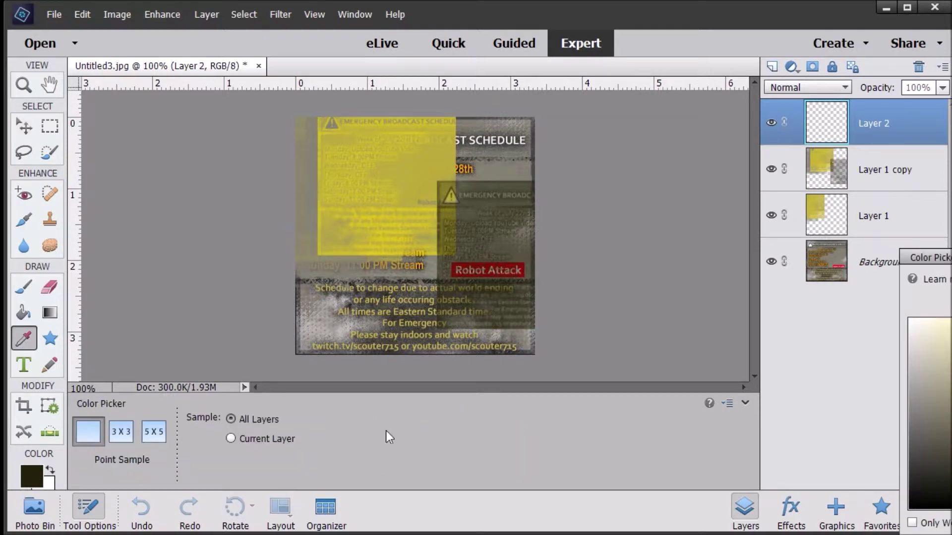
{"action": "left_click", "coordinate": [412, 201]}
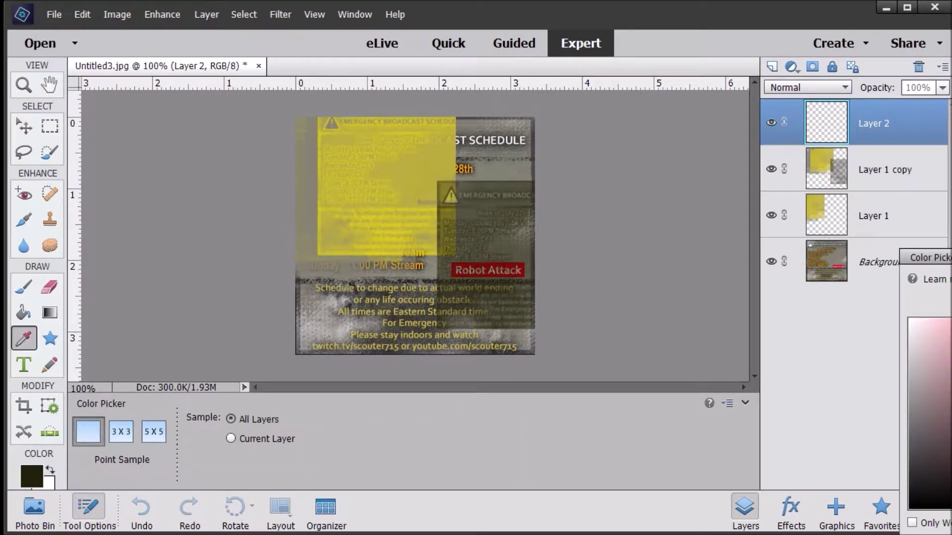
{"action": "key", "text": "Return"}
{"action": "key", "text": "v"}
Stamp the red schedule brush once on Layer 1 copy and once on Layer 2 over the image's upper-left area.
{"action": "left_click", "coordinate": [435, 225]}
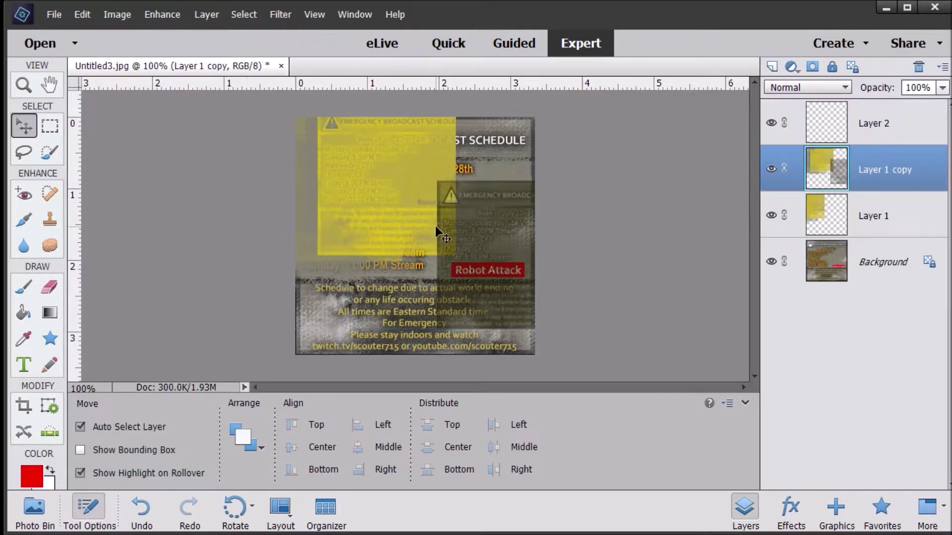
{"action": "left_click", "coordinate": [24, 287]}
{"action": "left_click", "coordinate": [456, 243]}
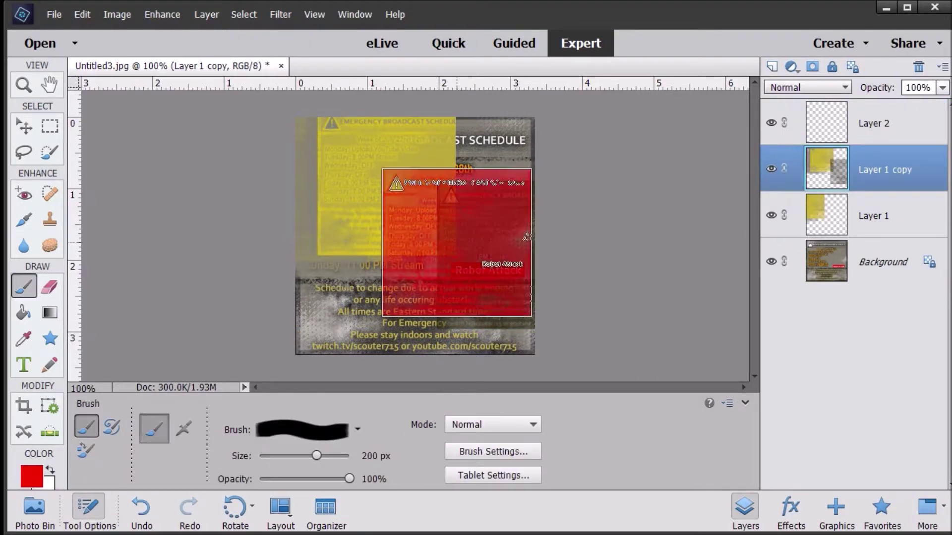
{"action": "left_click", "coordinate": [914, 133]}
{"action": "left_click", "coordinate": [354, 172]}
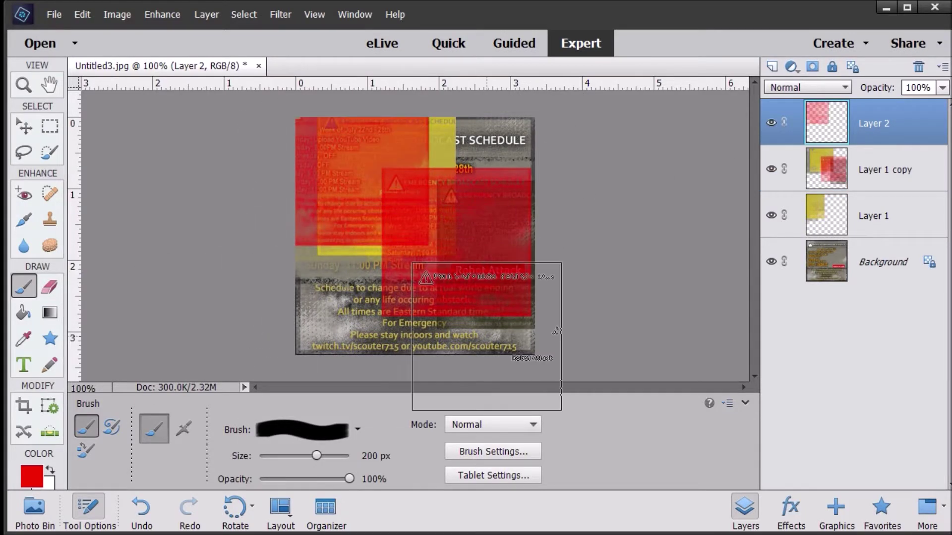
Move Layer 2 toward the centre and Layer 1 copy to the left, and hide both layers.
{"action": "left_click", "coordinate": [24, 127]}
{"action": "left_click_drag", "start_coordinate": [339, 139], "coordinate": [397, 209]}
{"action": "left_click_drag", "start_coordinate": [491, 174], "coordinate": [469, 174]}
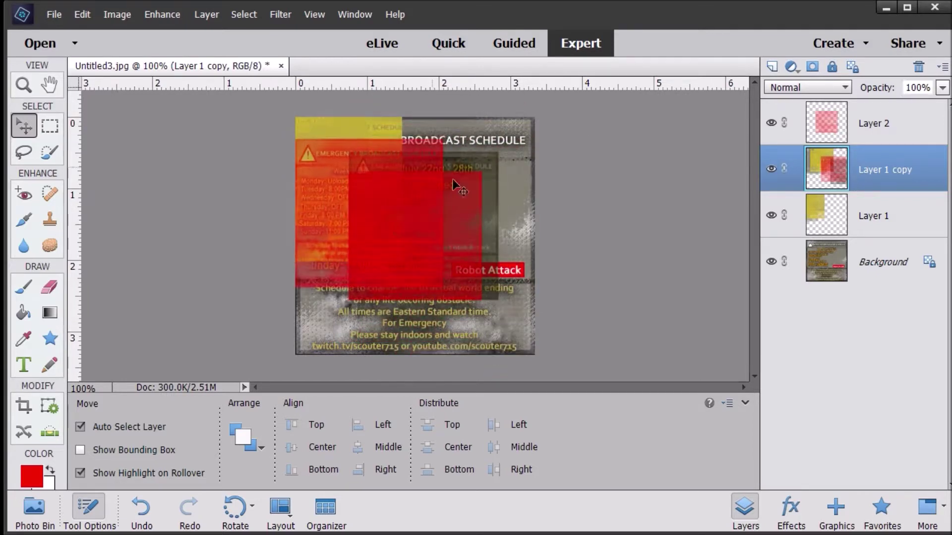
{"action": "left_click", "coordinate": [772, 169]}
{"action": "left_click", "coordinate": [771, 122]}
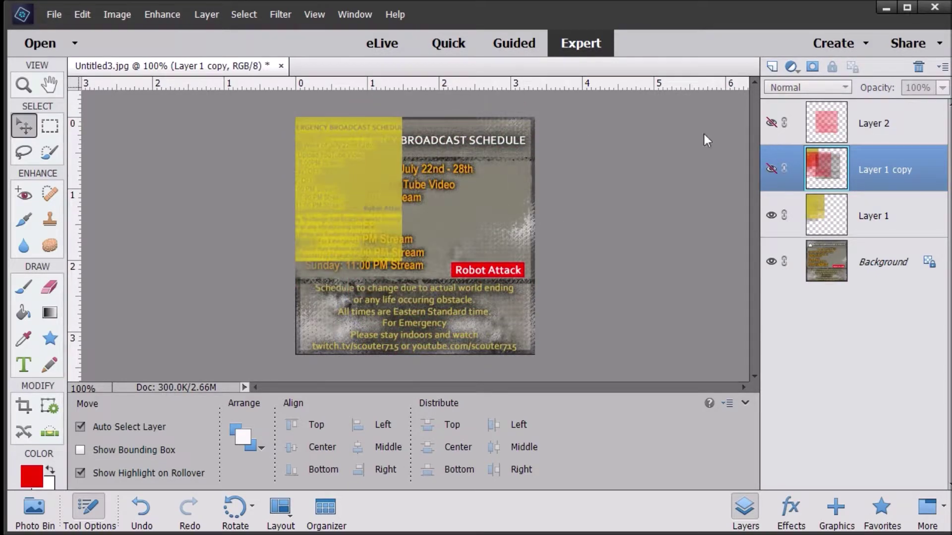
Delete Layer 1 copy, Layer 1 and Layer 2, leaving only the background.
{"action": "left_click", "coordinate": [200, 14]}
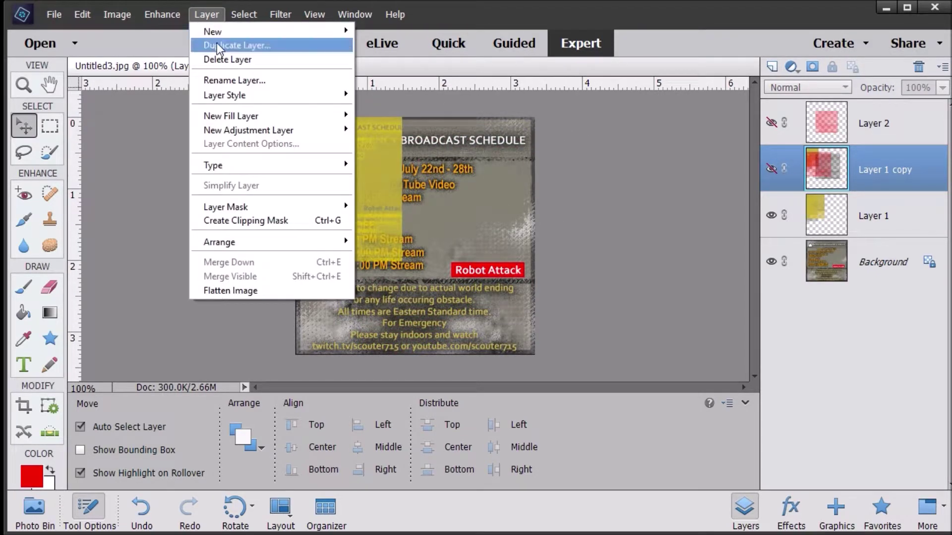
{"action": "left_click", "coordinate": [246, 58]}
{"action": "left_click", "coordinate": [419, 218]}
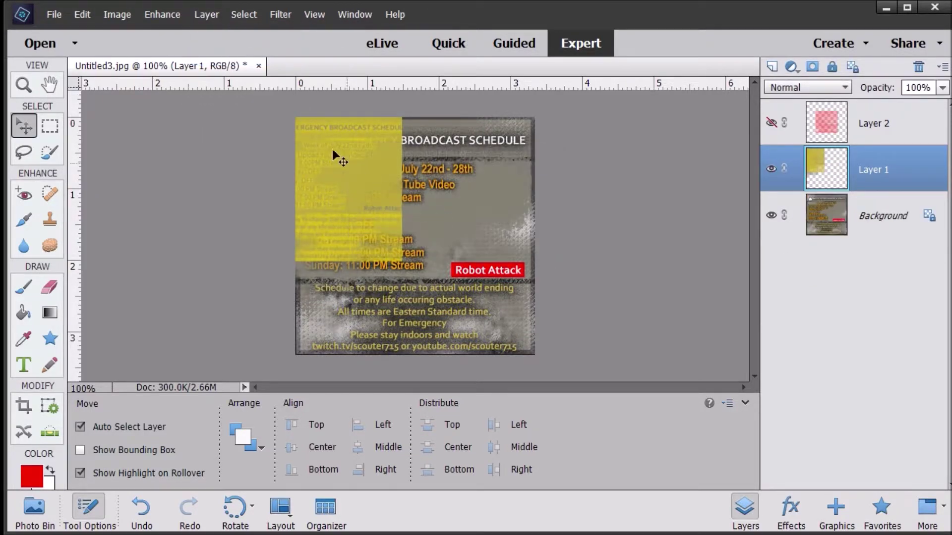
{"action": "key", "text": "Delete"}
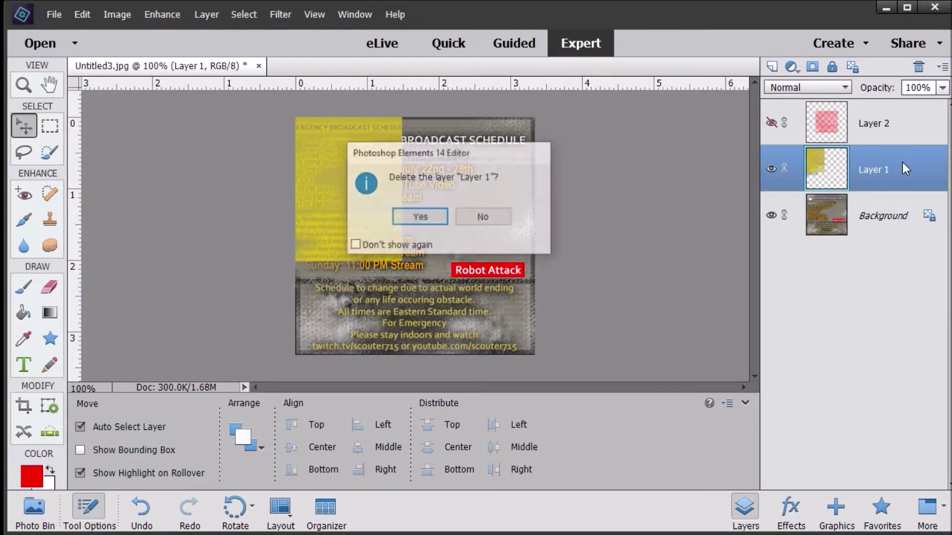
{"action": "key", "text": "Return"}
{"action": "left_click", "coordinate": [862, 119]}
{"action": "key", "text": "Delete"}
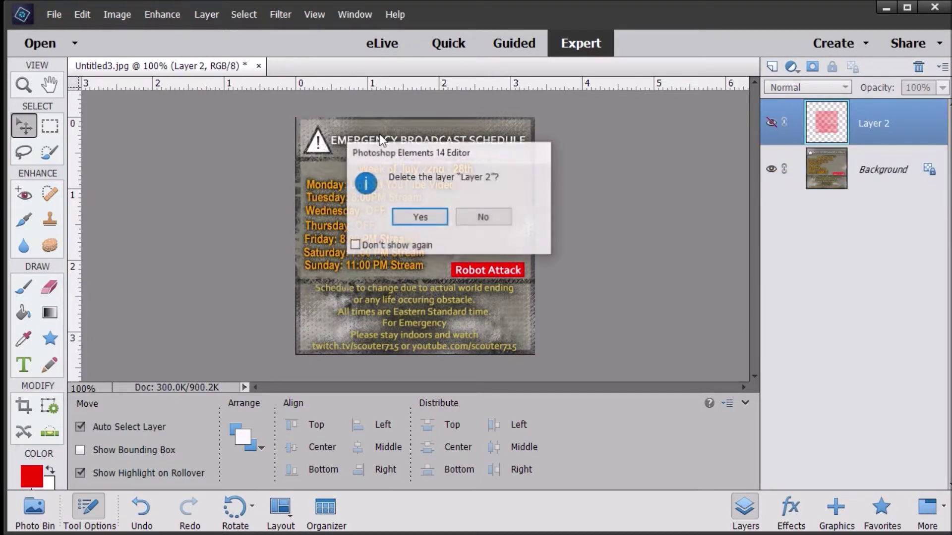
{"action": "left_click", "coordinate": [422, 218]}
{"action": "left_click", "coordinate": [217, 14]}
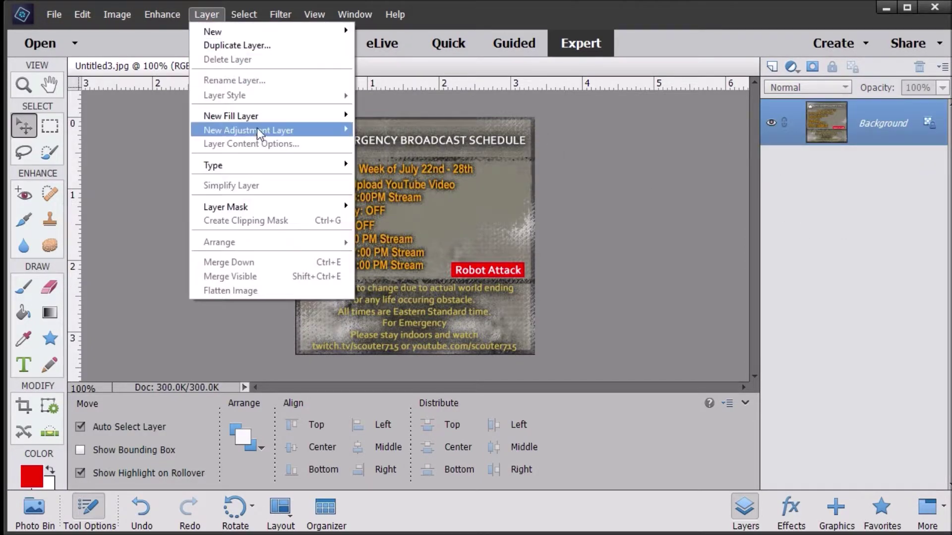
{"action": "mouse_move", "coordinate": [285, 131]}
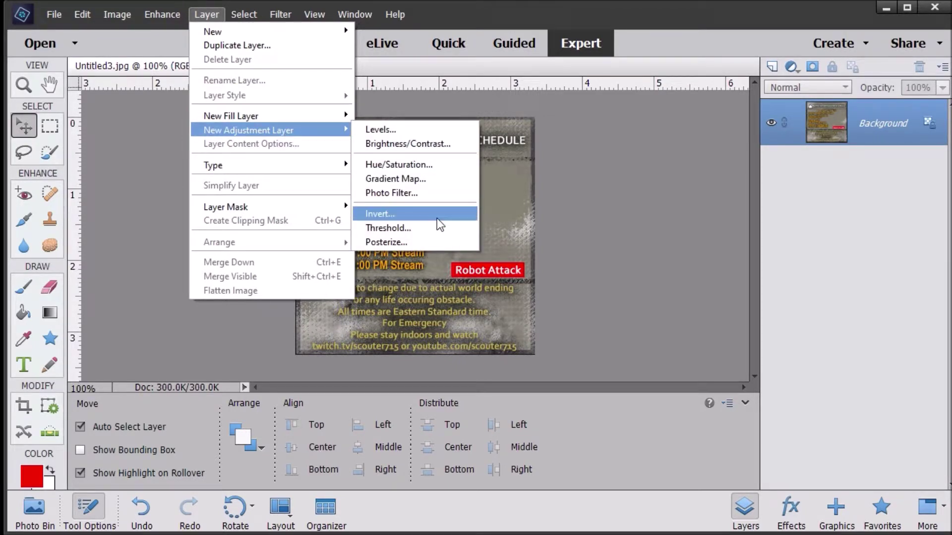
{"action": "mouse_move", "coordinate": [236, 17]}
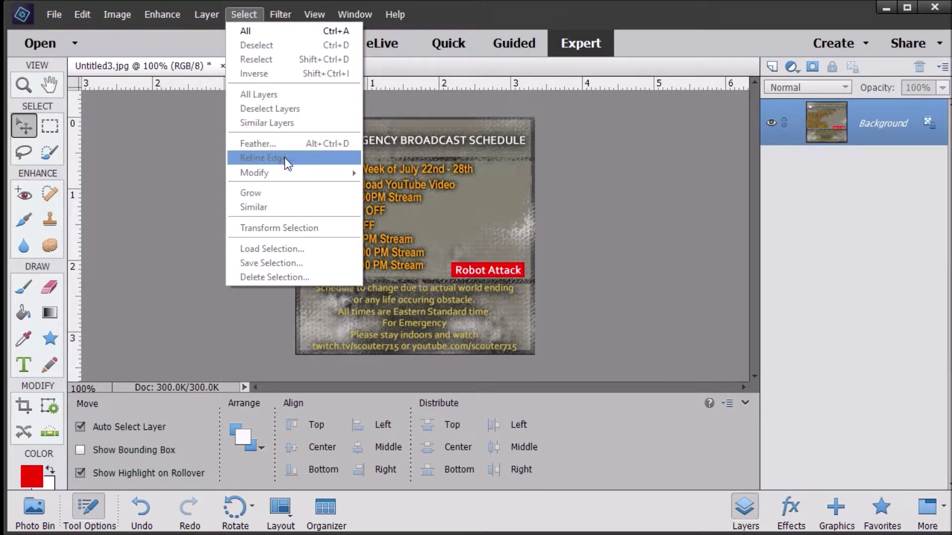
{"action": "key", "text": "Escape"}
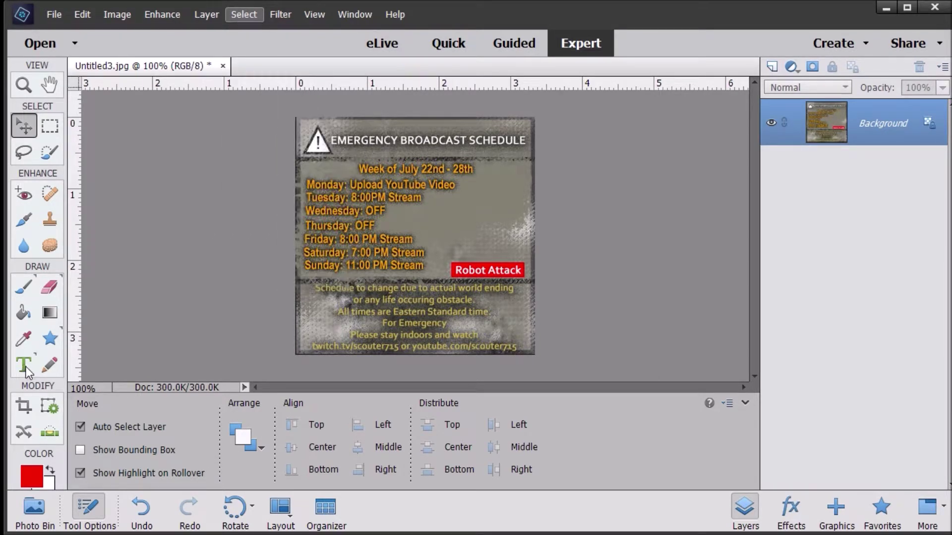
Add a blank layer above the background and try out a text entry reading "asdf" beside the schedule, discarding the text.
{"action": "key", "text": "t"}
{"action": "left_click", "coordinate": [772, 66]}
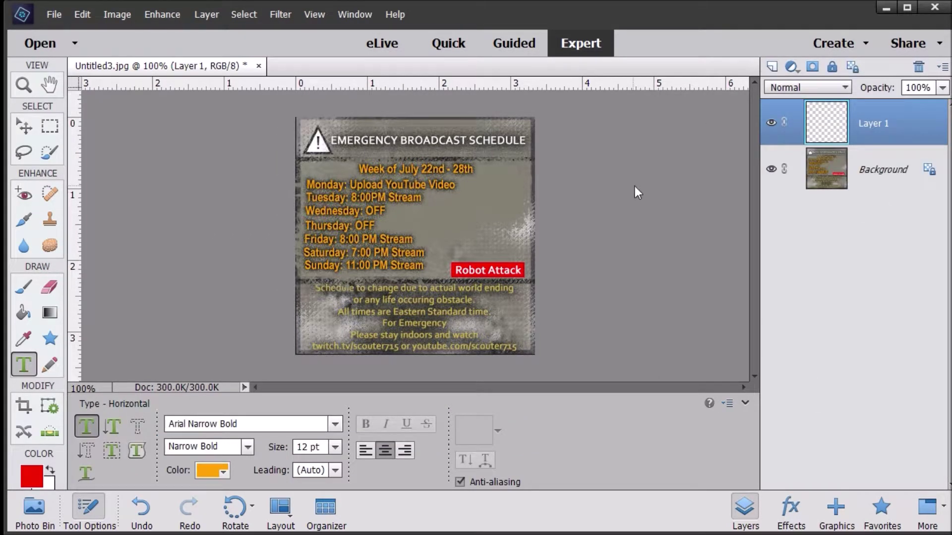
{"action": "left_click_drag", "start_coordinate": [441, 214], "coordinate": [459, 219]}
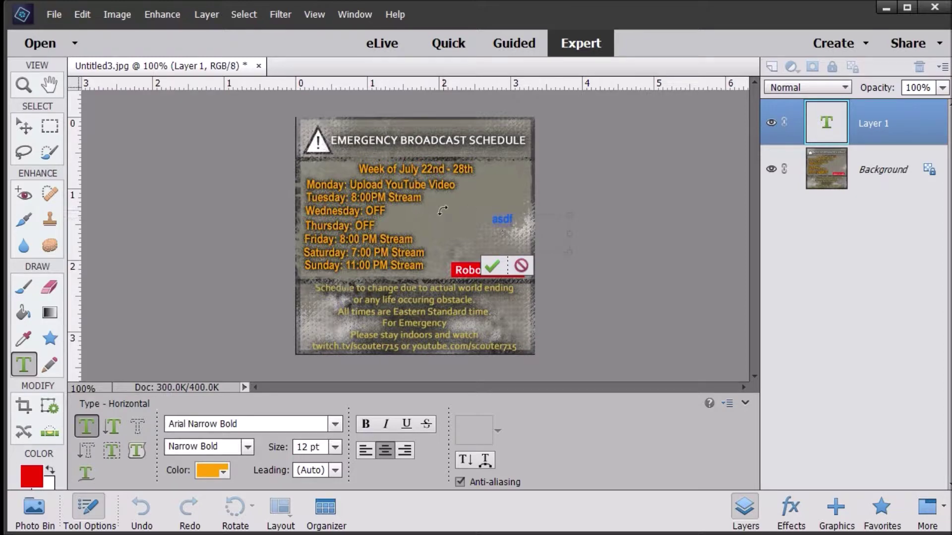
{"action": "left_click", "coordinate": [272, 11]}
{"action": "left_click", "coordinate": [258, 7]}
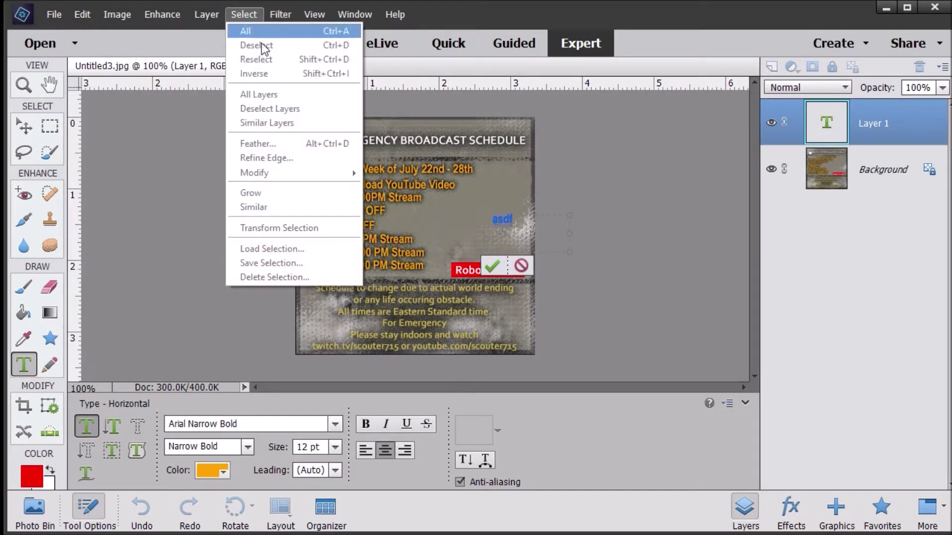
{"action": "left_click", "coordinate": [518, 122]}
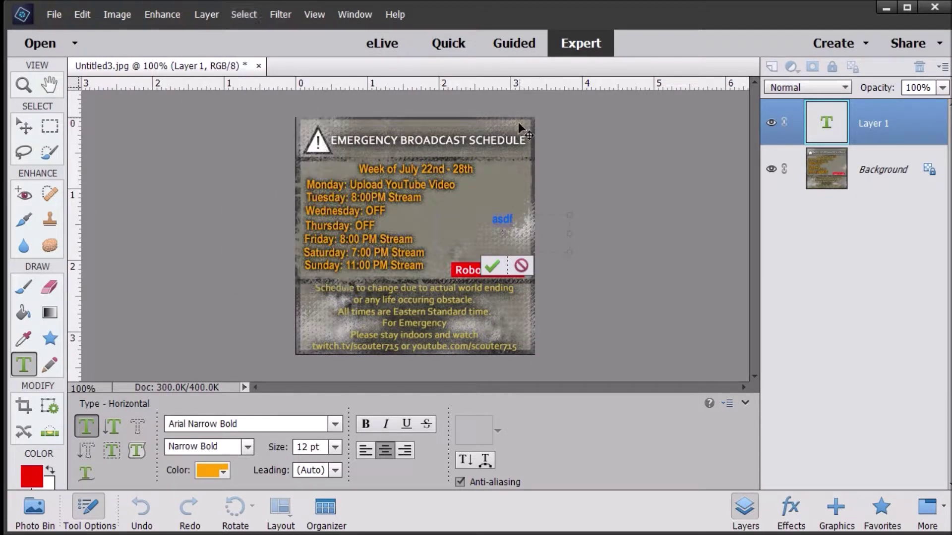
{"action": "left_click", "coordinate": [521, 266]}
{"action": "left_click", "coordinate": [287, 14]}
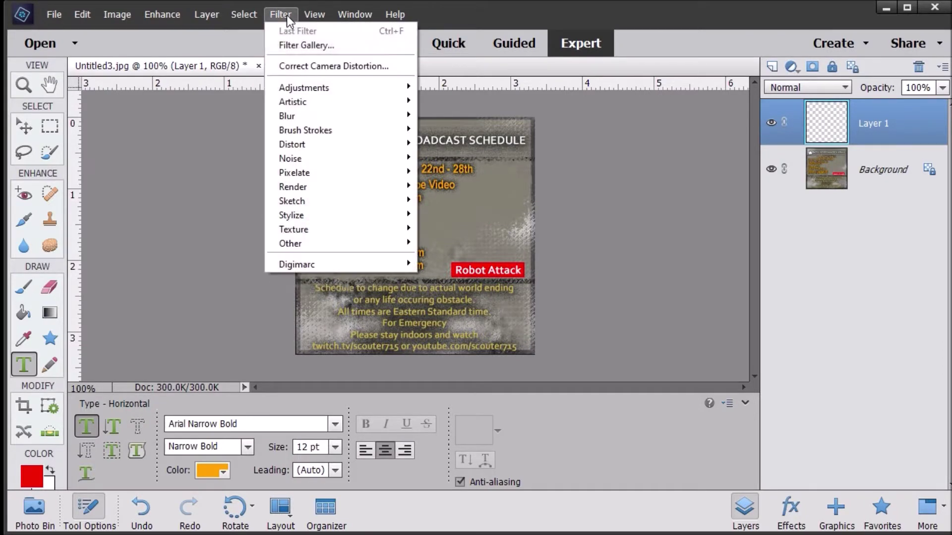
{"action": "mouse_move", "coordinate": [326, 116]}
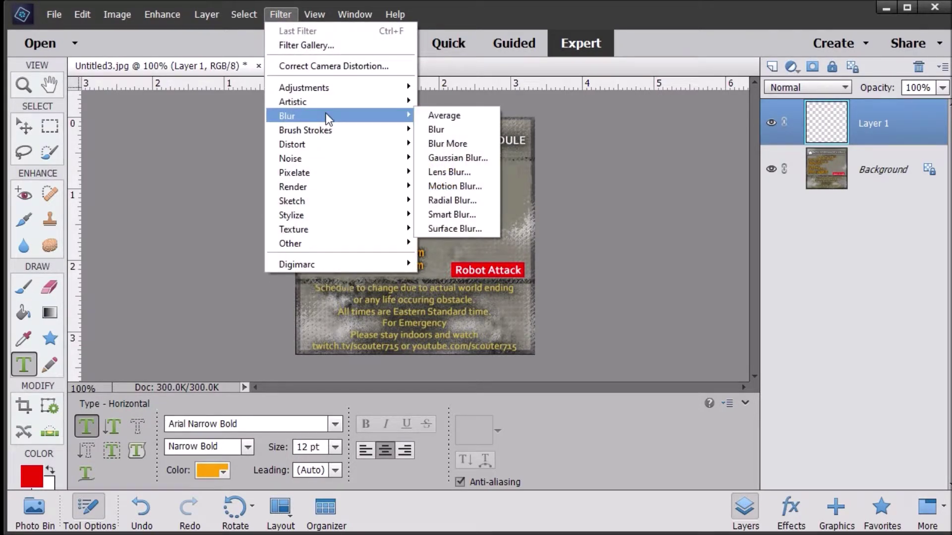
{"action": "mouse_move", "coordinate": [338, 152]}
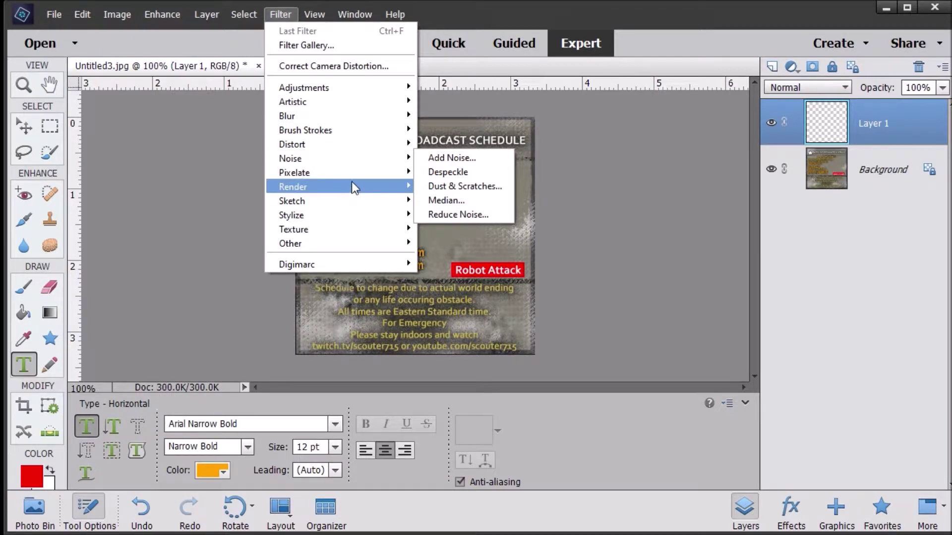
{"action": "left_click", "coordinate": [831, 177]}
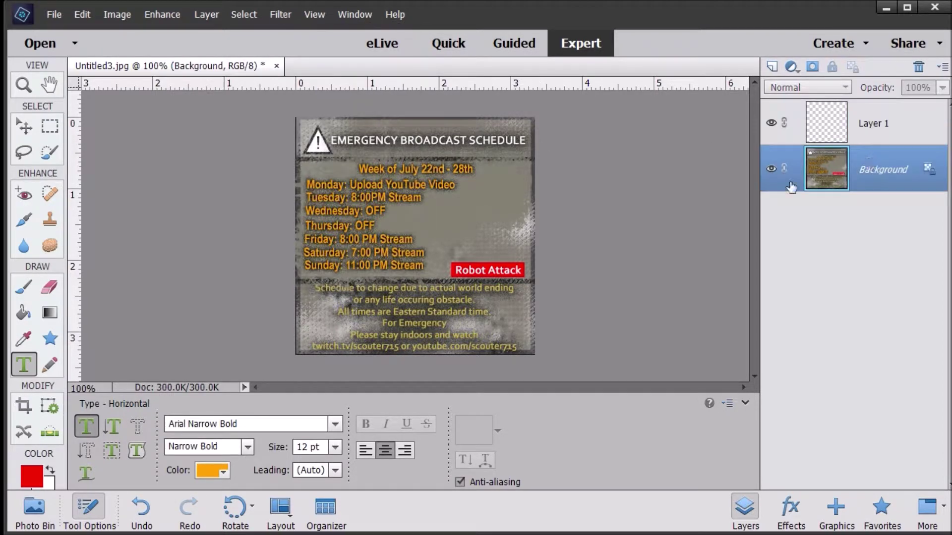
Create a new blank file with the default settings.
{"action": "left_click", "coordinate": [57, 16]}
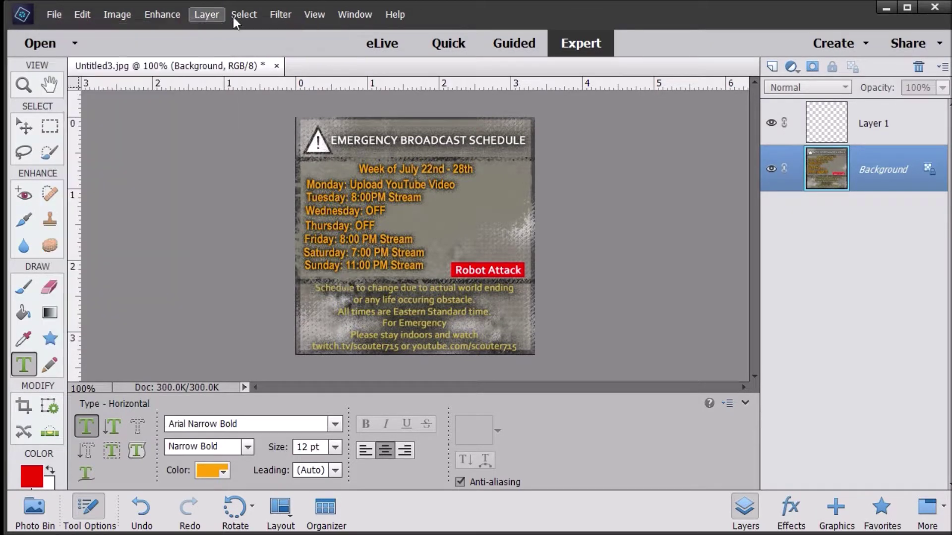
{"action": "mouse_move", "coordinate": [64, 30]}
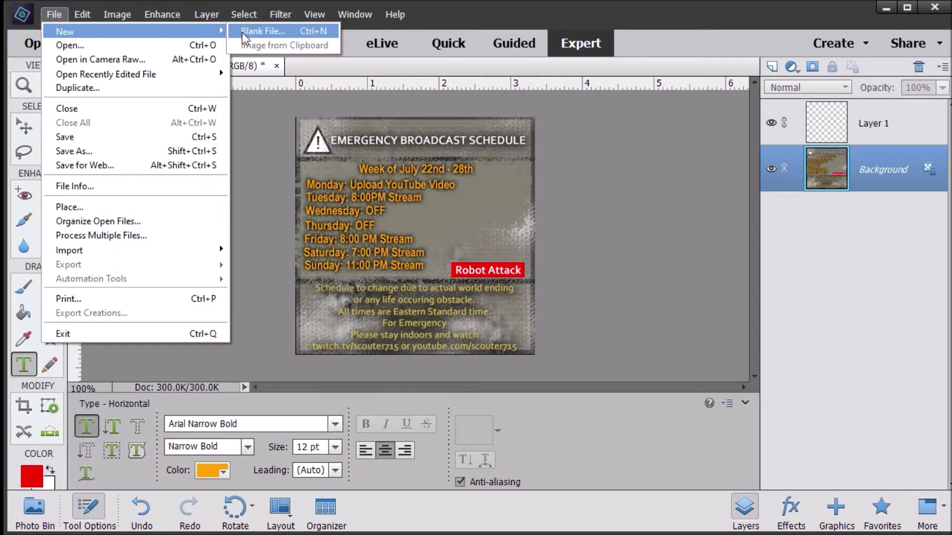
{"action": "left_click", "coordinate": [242, 32]}
{"action": "left_click", "coordinate": [576, 201]}
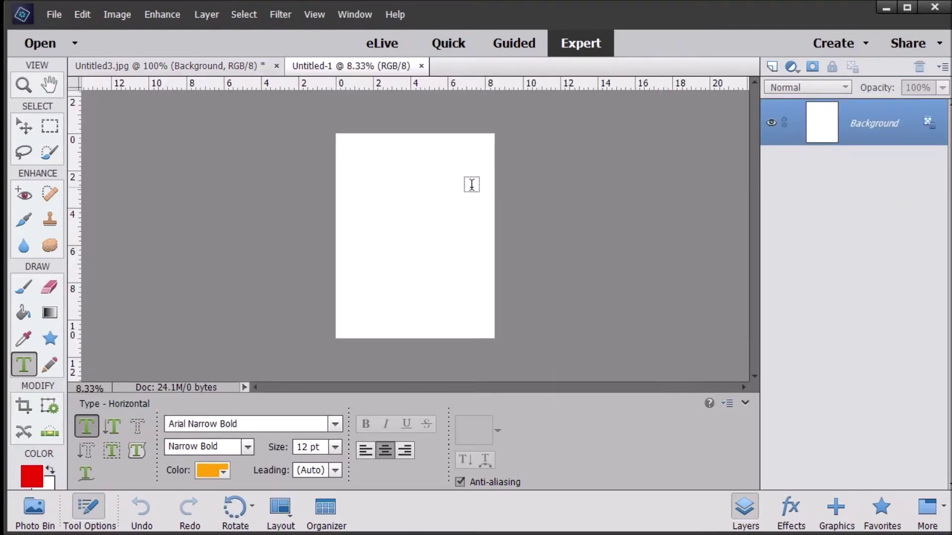
Add the text "SCOUTER715" in a text box about 4.5 by 2.3 inches near the top of the blank page.
{"action": "left_click", "coordinate": [23, 85]}
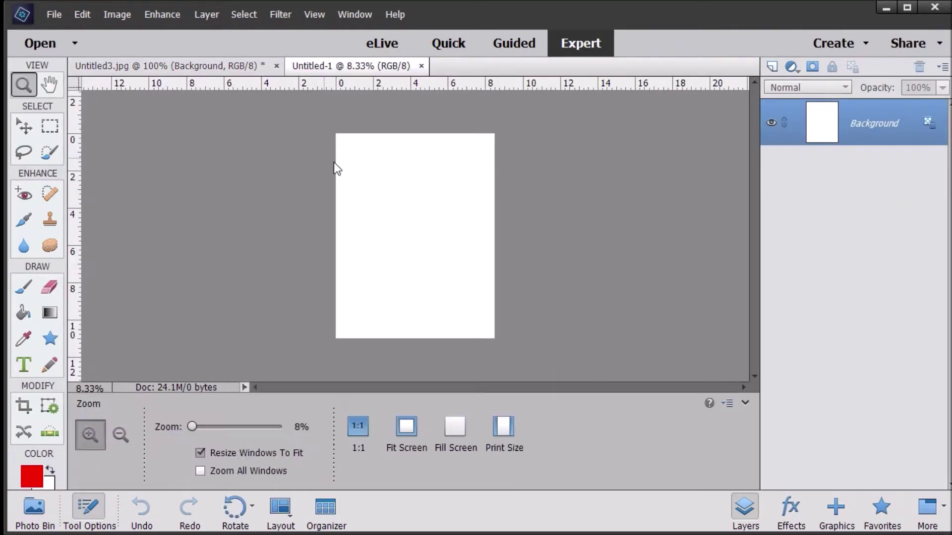
{"action": "left_click", "coordinate": [357, 174]}
{"action": "left_click", "coordinate": [411, 194]}
{"action": "left_click", "coordinate": [449, 206]}
{"action": "left_click", "coordinate": [498, 238]}
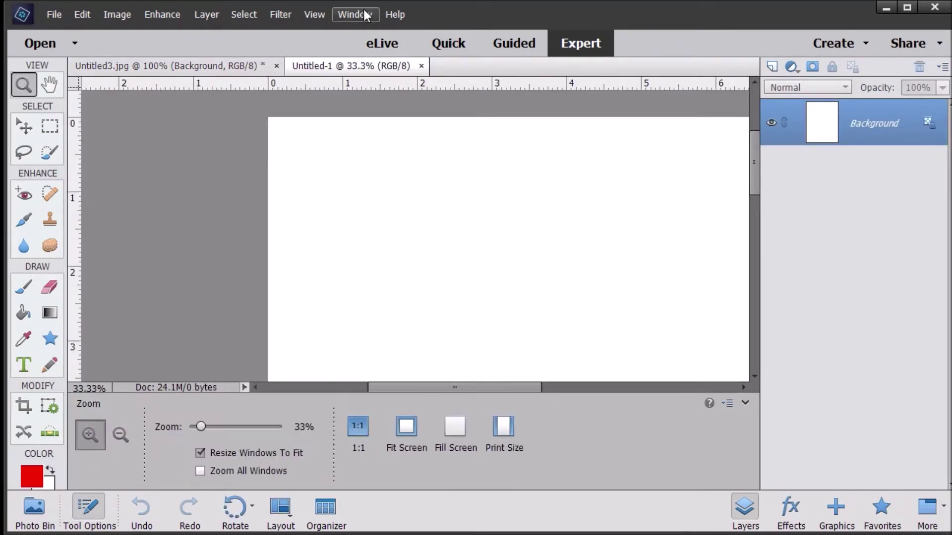
{"action": "left_click", "coordinate": [281, 14]}
{"action": "left_click", "coordinate": [291, 13]}
{"action": "left_click", "coordinate": [23, 364]}
{"action": "left_click_drag", "start_coordinate": [332, 188], "coordinate": [669, 358]}
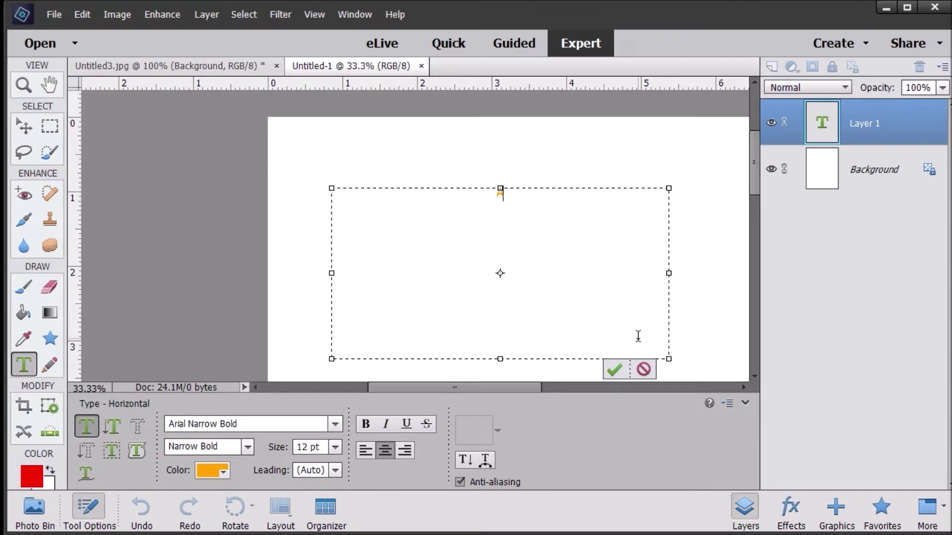
{"action": "type", "text": "715"}
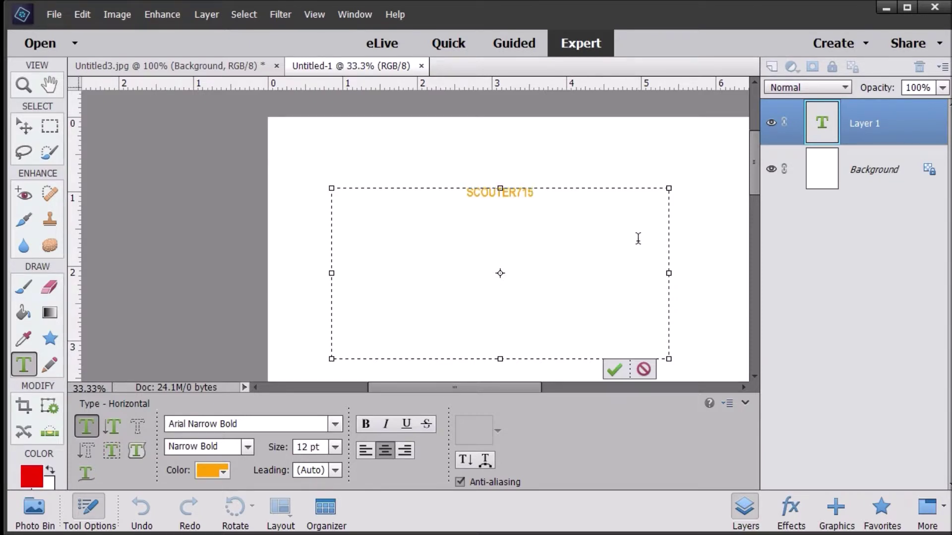
{"action": "left_click", "coordinate": [687, 244]}
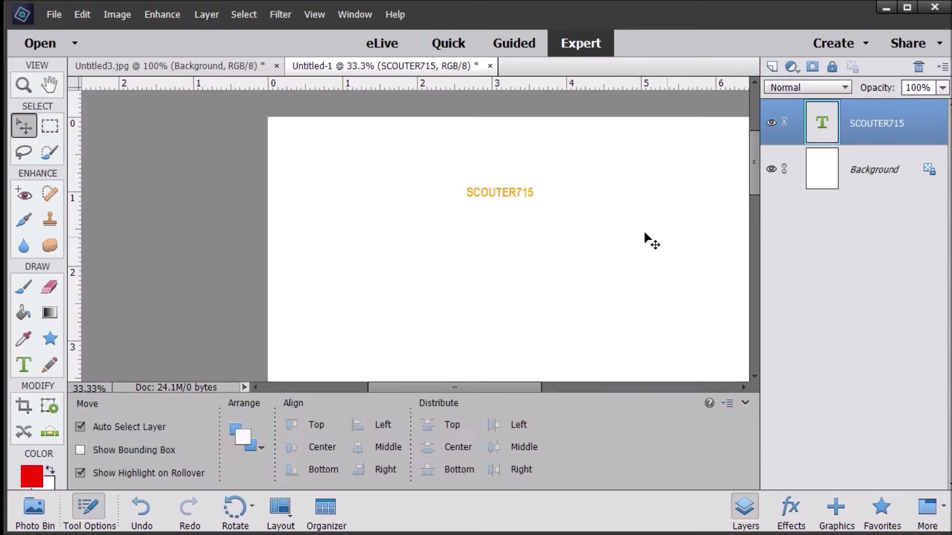
Set the size of the SCOUTER715 text to 18 pt.
{"action": "left_click", "coordinate": [23, 365]}
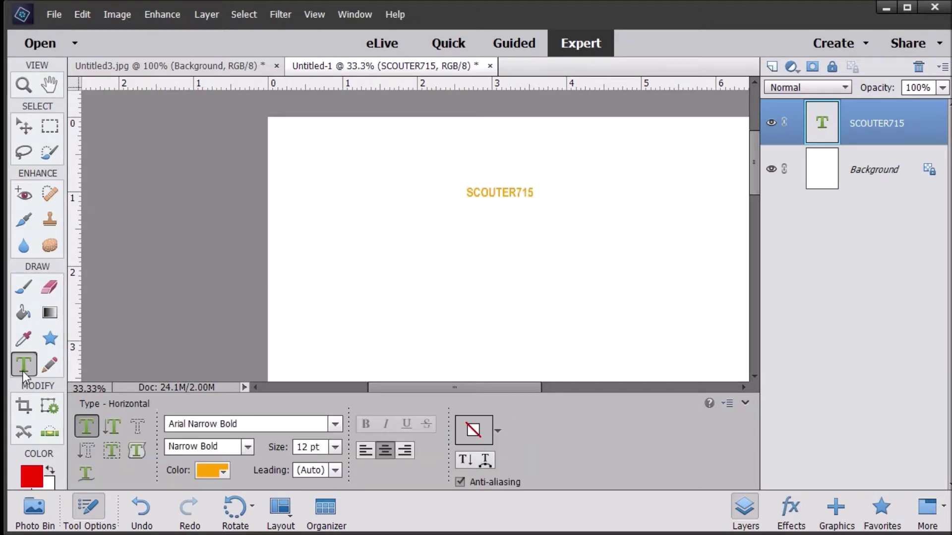
{"action": "left_click", "coordinate": [503, 194]}
{"action": "double_click", "coordinate": [503, 195]}
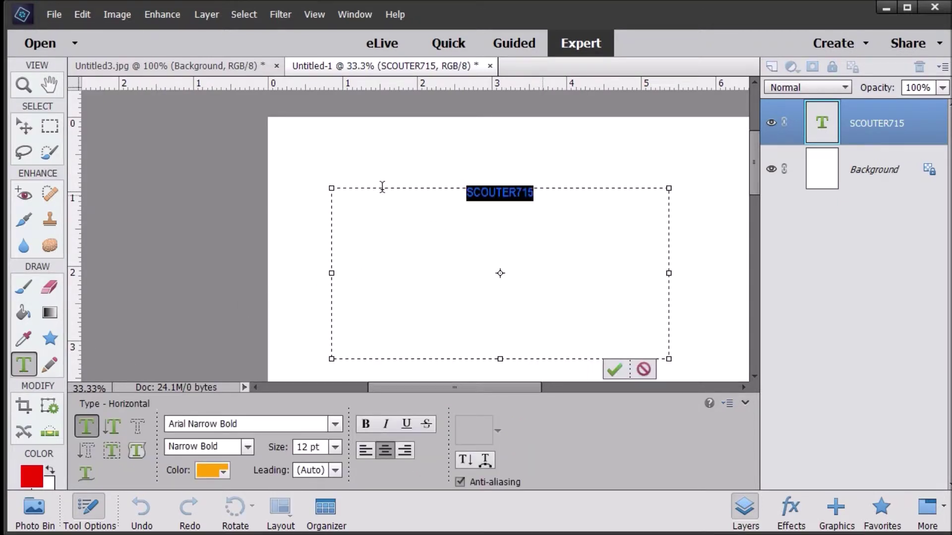
{"action": "left_click", "coordinate": [335, 447]}
{"action": "left_click", "coordinate": [317, 534]}
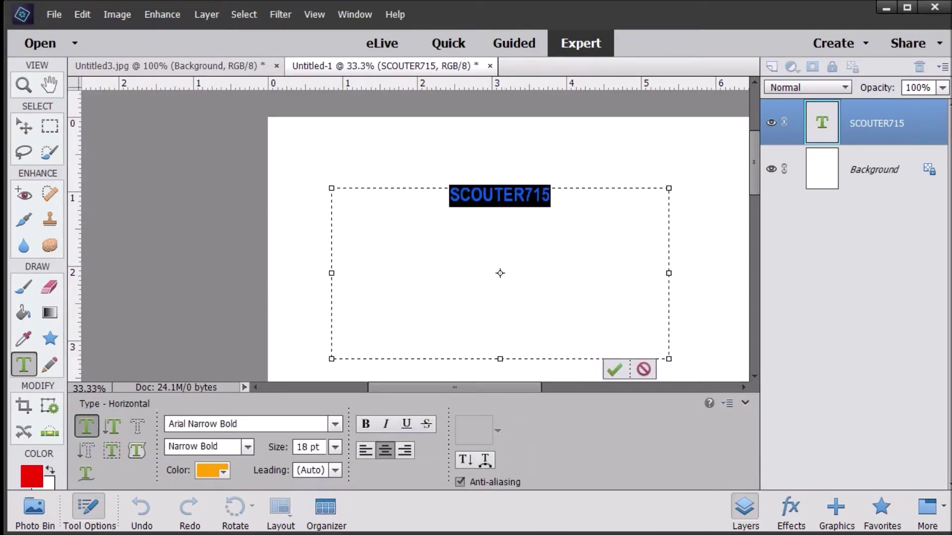
{"action": "left_click", "coordinate": [393, 176]}
Apply the basic Blur filter to the Background layer.
{"action": "left_click", "coordinate": [386, 139]}
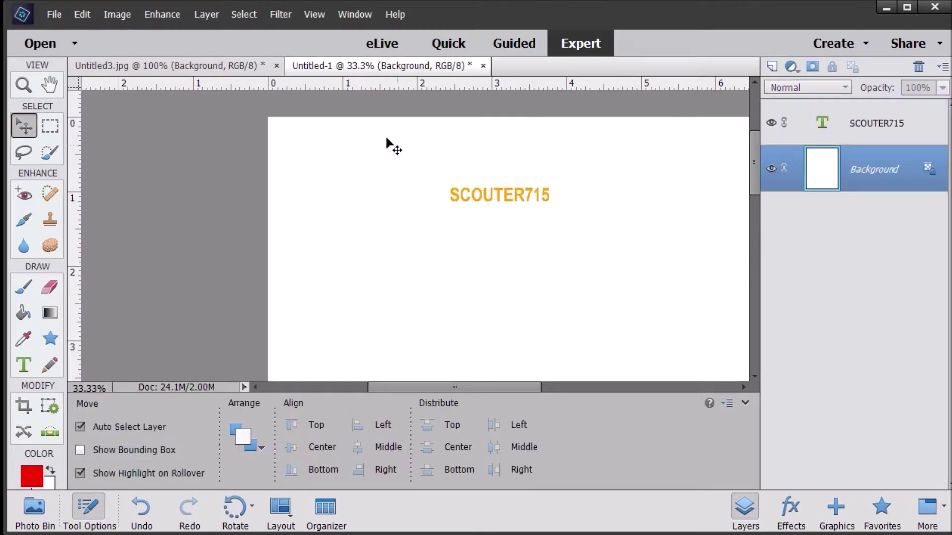
{"action": "left_click", "coordinate": [281, 14]}
{"action": "mouse_move", "coordinate": [411, 121]}
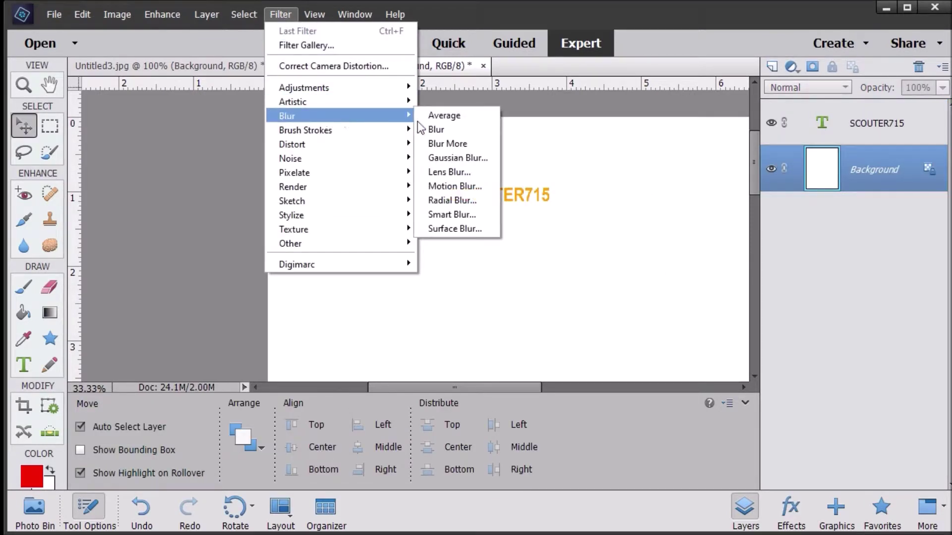
{"action": "left_click", "coordinate": [441, 129]}
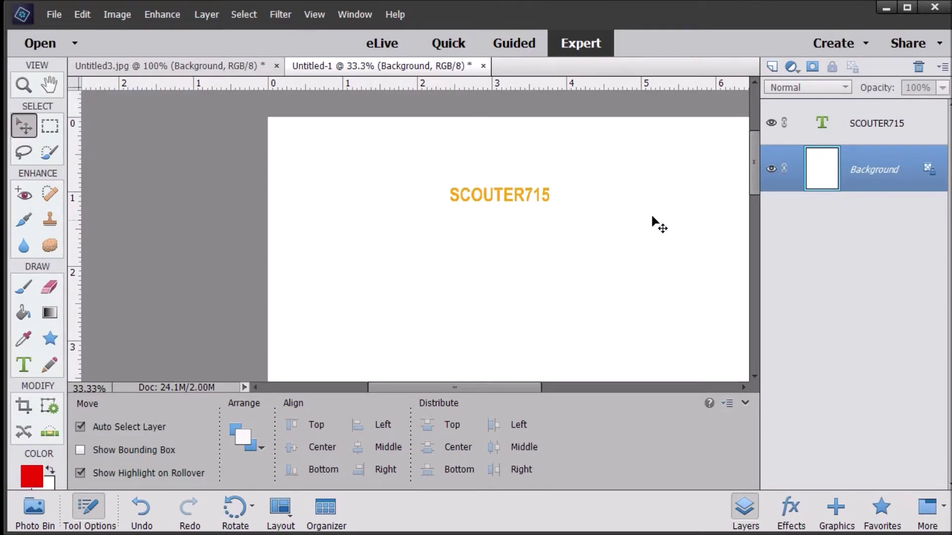
Try the Add Noise filter on the SCOUTER715 text layer, converting it to a smart object.
{"action": "left_click", "coordinate": [848, 123]}
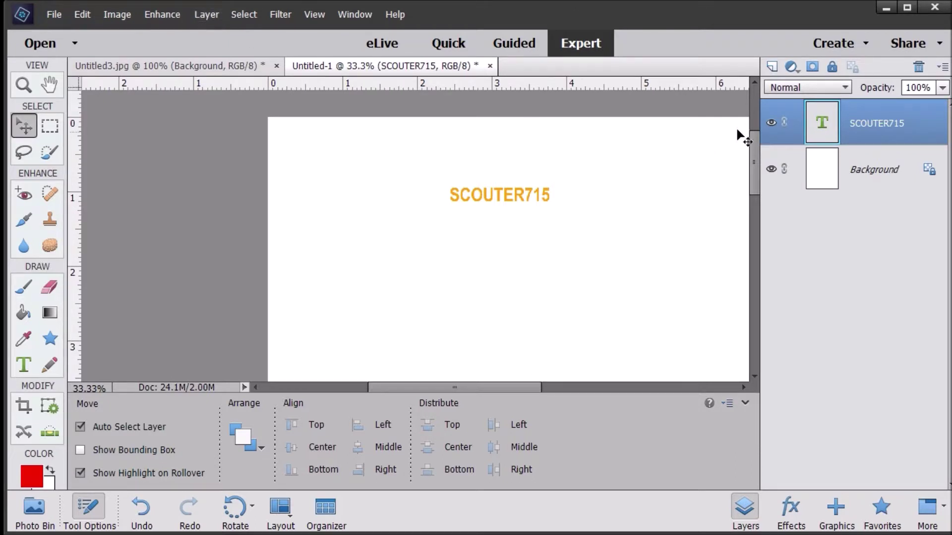
{"action": "left_click", "coordinate": [278, 16]}
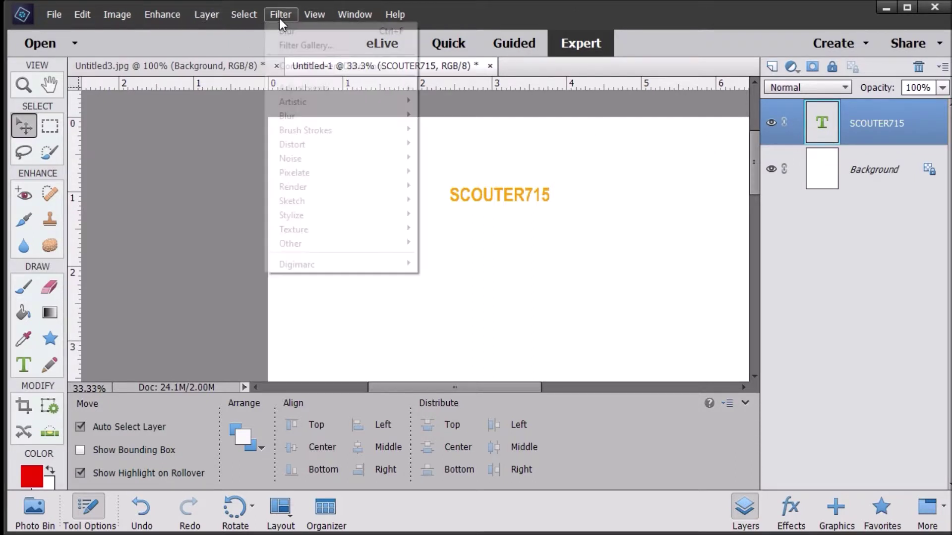
{"action": "mouse_move", "coordinate": [302, 116]}
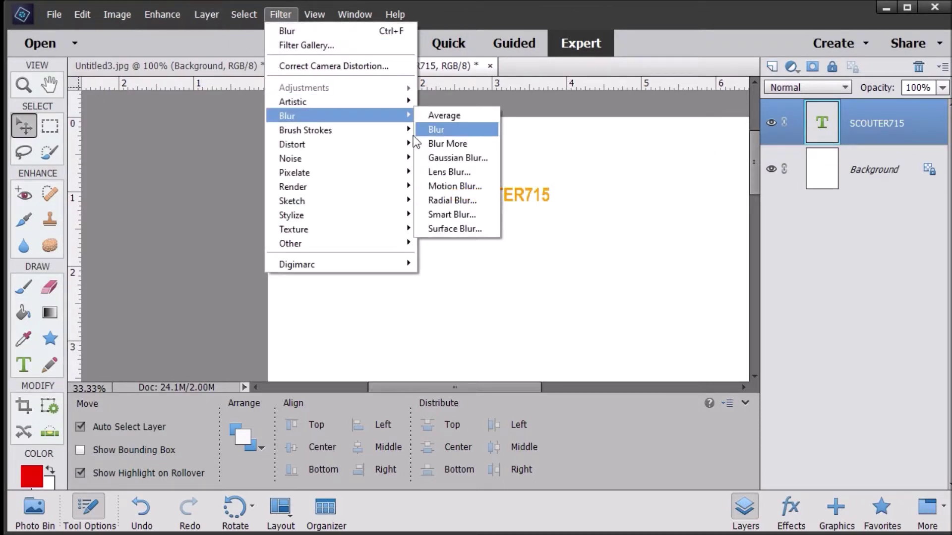
{"action": "mouse_move", "coordinate": [330, 158]}
{"action": "left_click", "coordinate": [506, 162]}
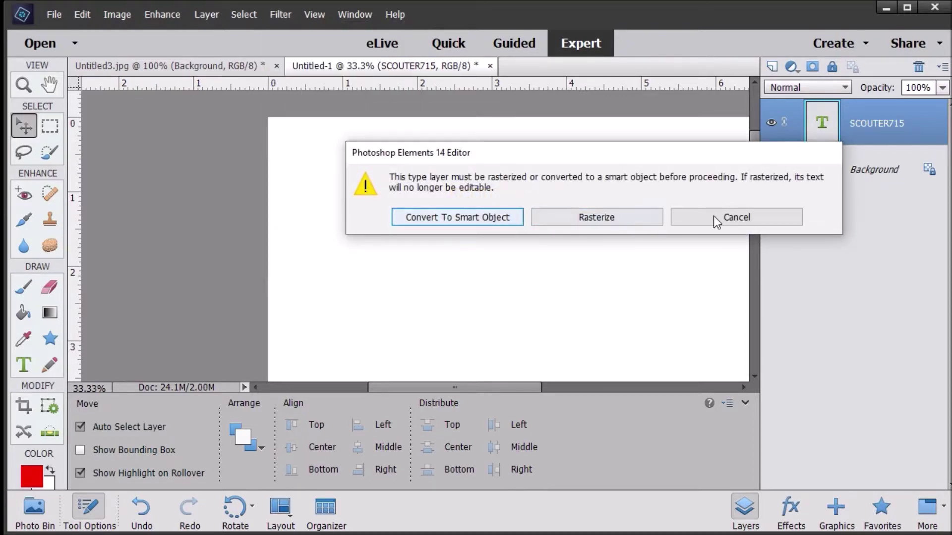
{"action": "left_click", "coordinate": [481, 217]}
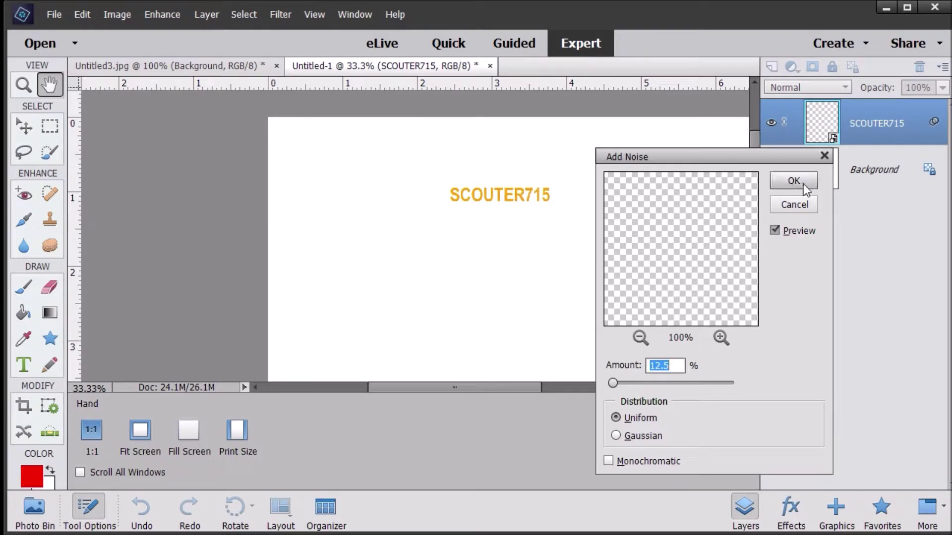
{"action": "left_click", "coordinate": [796, 203]}
Try the artistic Dry Brush filter on the SCOUTER715 text layer and cancel out of the filter gallery.
{"action": "left_click", "coordinate": [268, 14]}
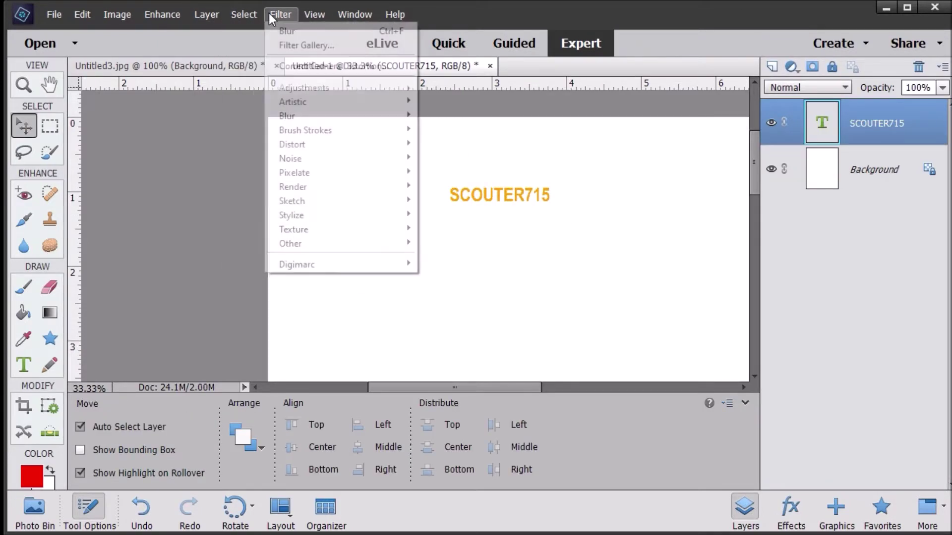
{"action": "mouse_move", "coordinate": [318, 186]}
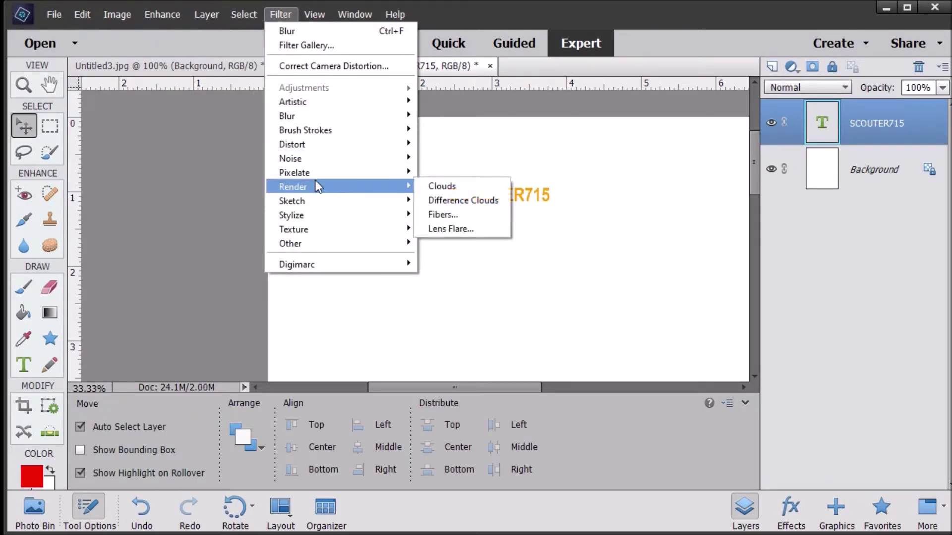
{"action": "mouse_move", "coordinate": [341, 101]}
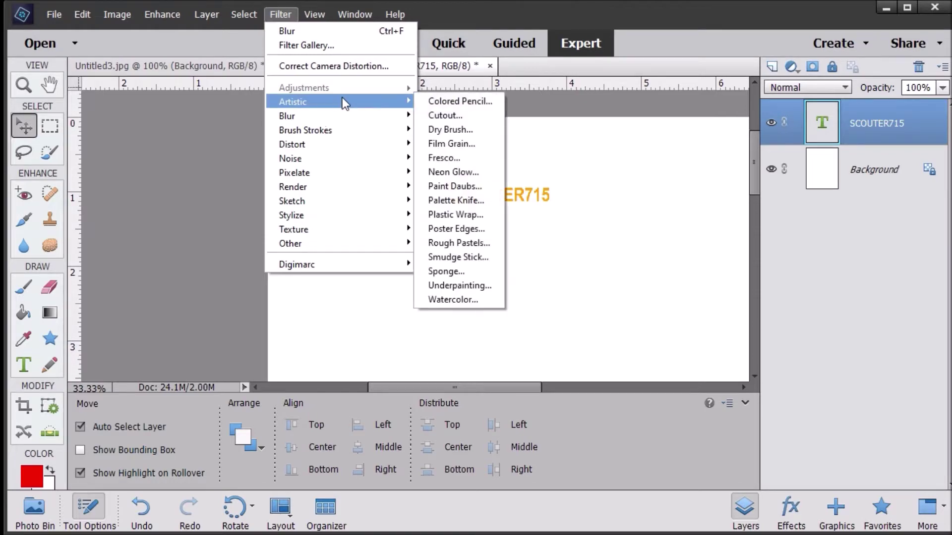
{"action": "left_click", "coordinate": [480, 129]}
{"action": "left_click", "coordinate": [683, 318]}
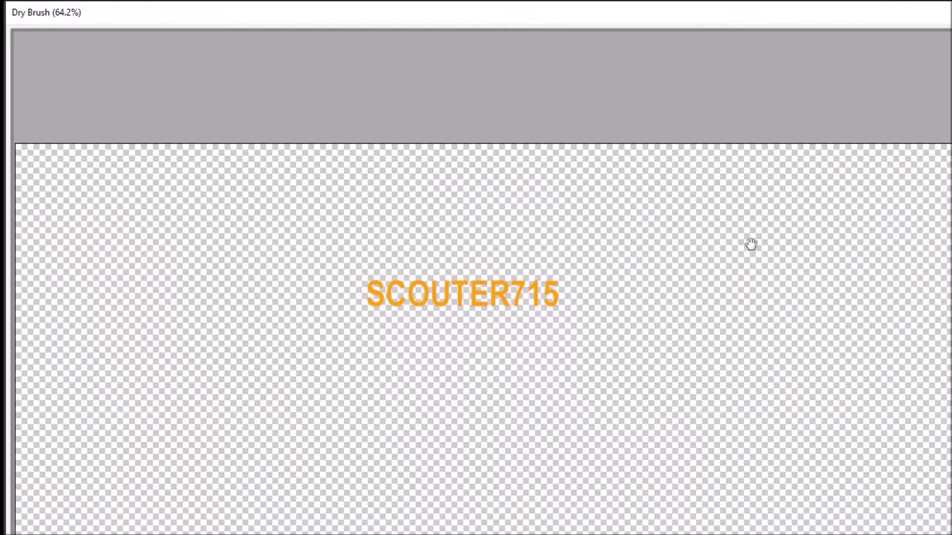
{"action": "key", "text": "alt+Tab"}
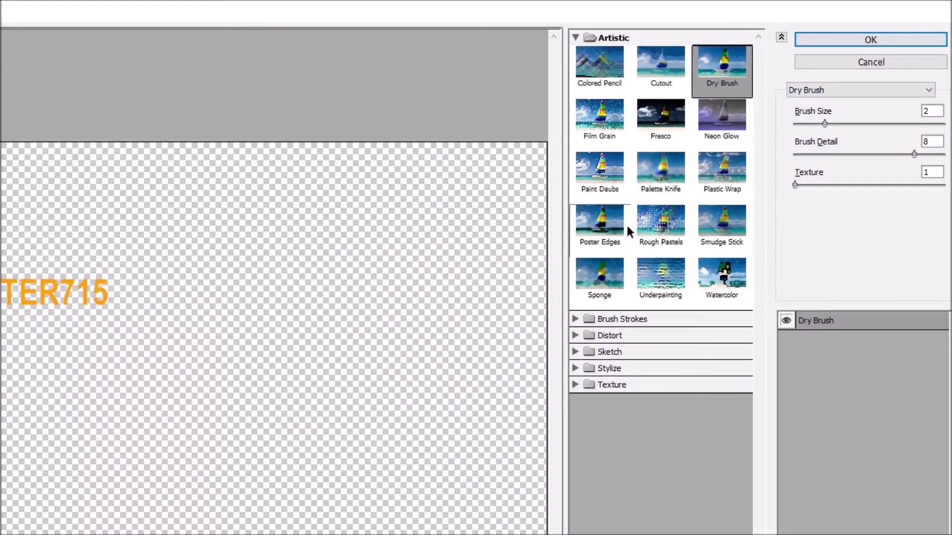
{"action": "left_click", "coordinate": [598, 238]}
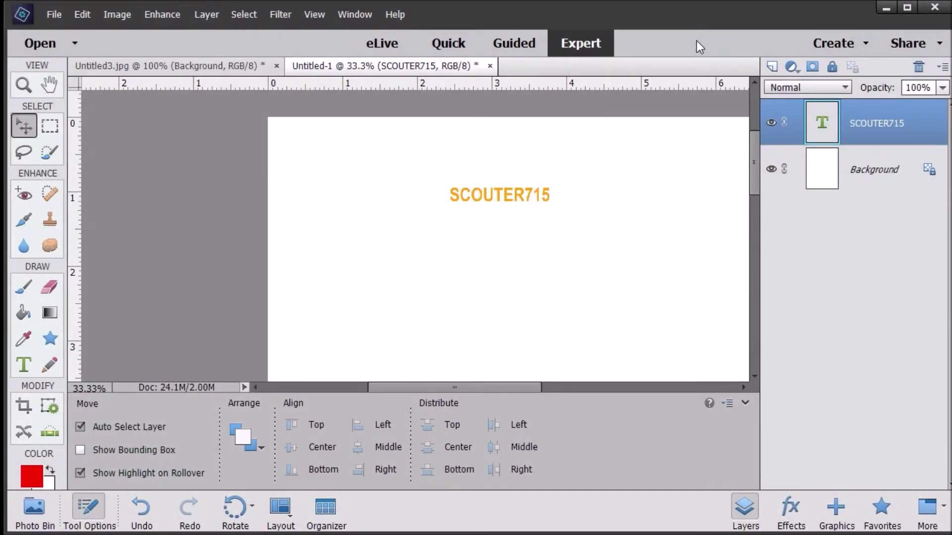
Apply a Desaturate effect to the SCOUTER715 text layer, stopping at its unavailable Hue/Saturation command.
{"action": "left_click", "coordinate": [788, 516]}
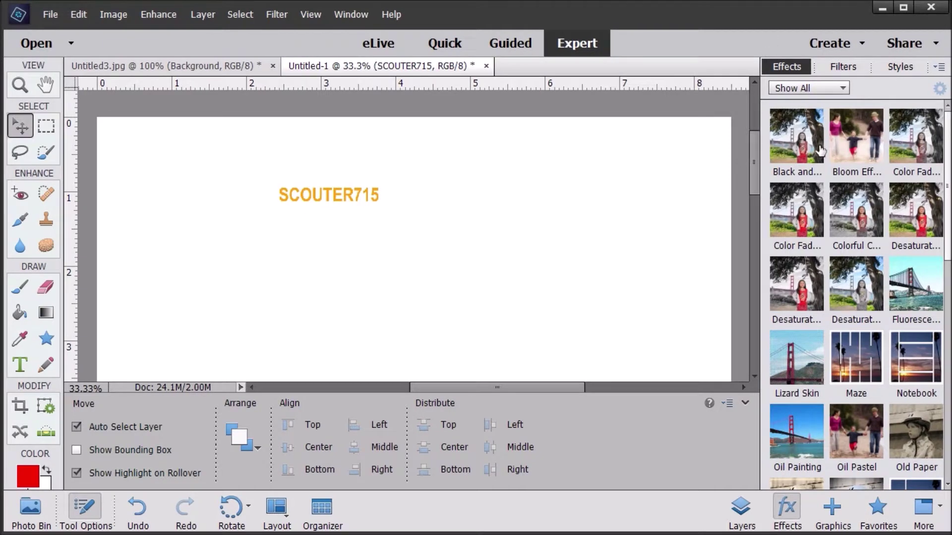
{"action": "double_click", "coordinate": [856, 241]}
{"action": "double_click", "coordinate": [859, 287]}
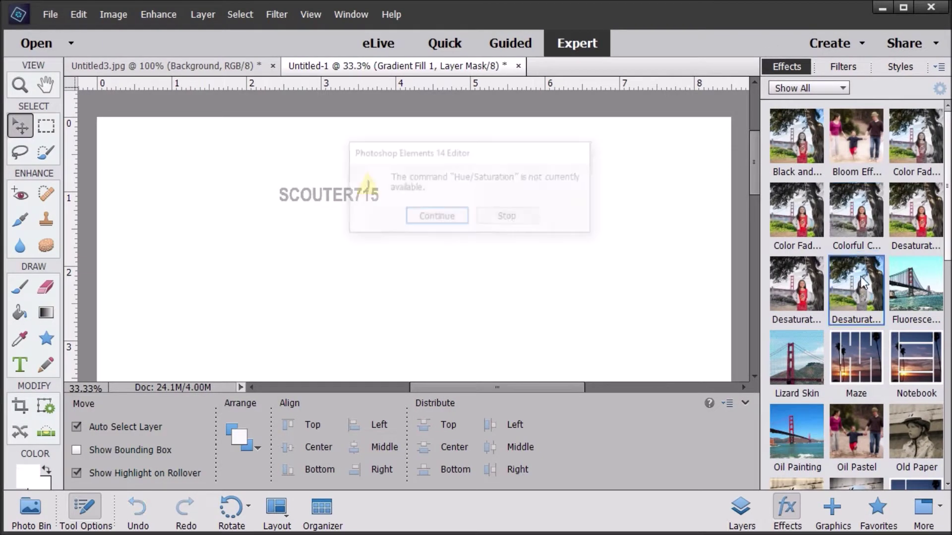
{"action": "left_click", "coordinate": [538, 223]}
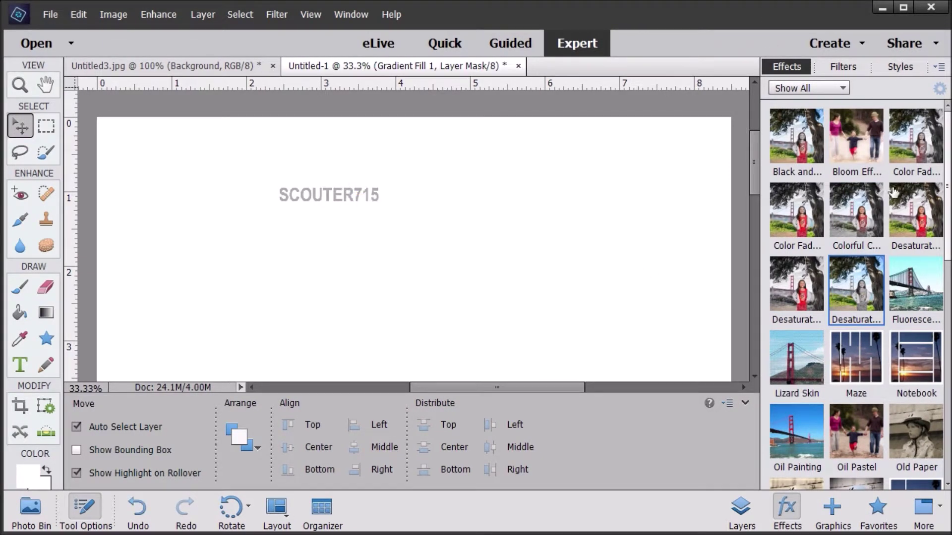
Try the Lizard Skin effect on the document, stopping it at the Merge Layers command.
{"action": "double_click", "coordinate": [817, 366]}
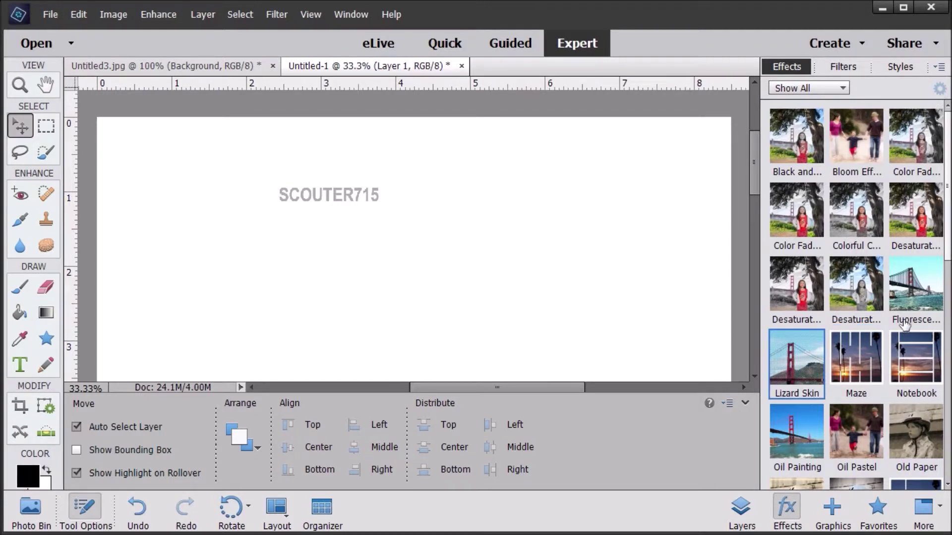
{"action": "scroll", "coordinate": [922, 428], "scroll_direction": "down", "scroll_amount": 1}
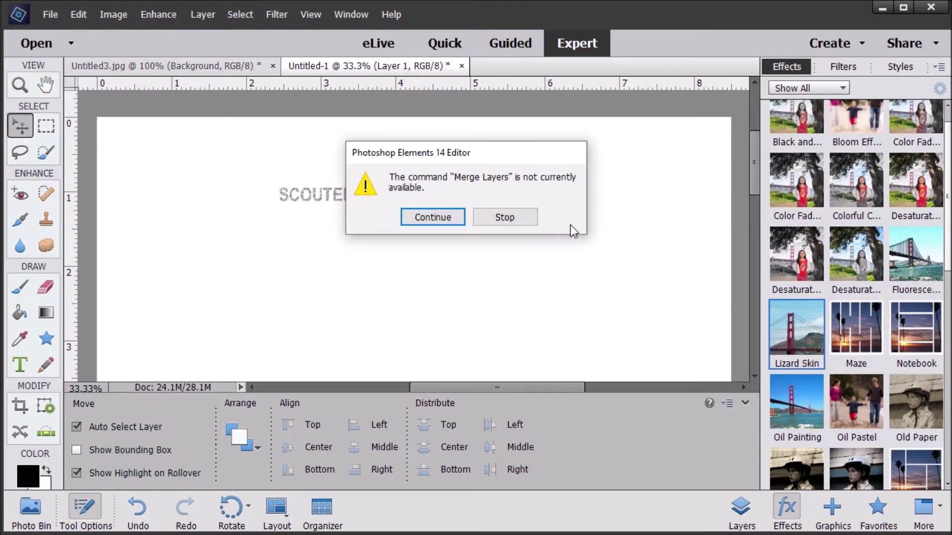
{"action": "left_click", "coordinate": [521, 218]}
{"action": "left_click", "coordinate": [855, 69]}
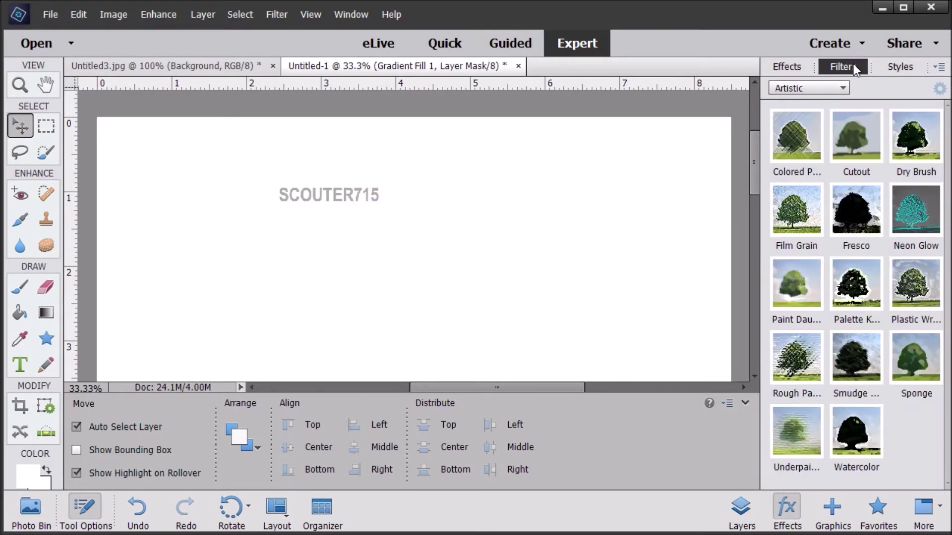
{"action": "left_click", "coordinate": [908, 156]}
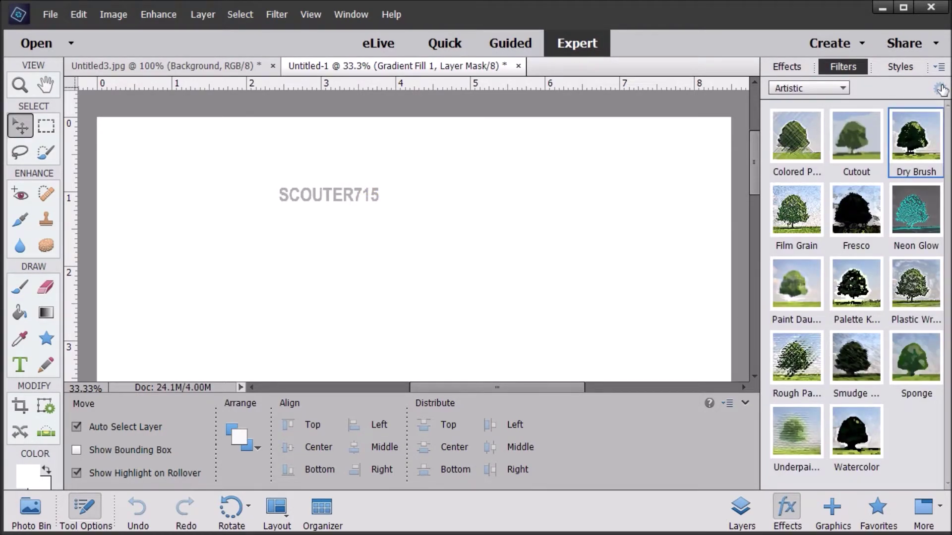
{"action": "left_click", "coordinate": [19, 366]}
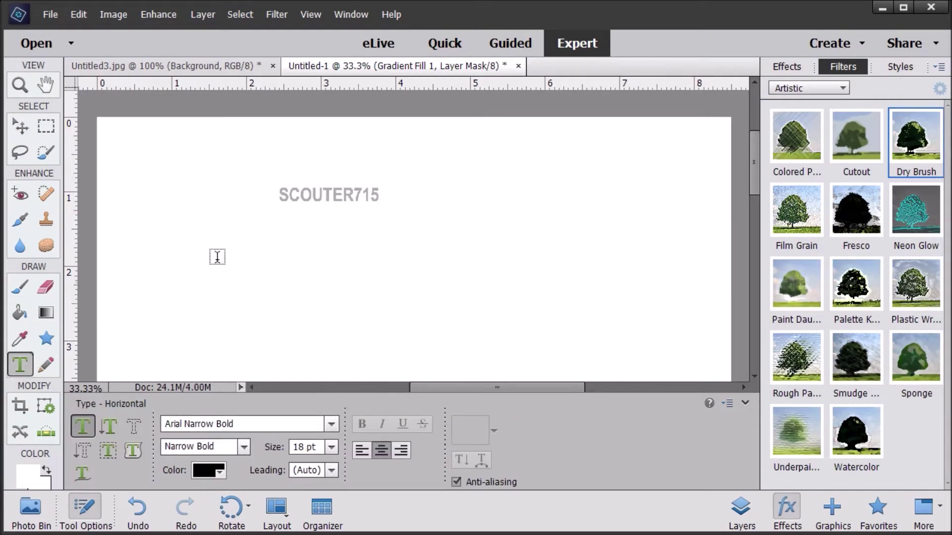
{"action": "left_click", "coordinate": [296, 196]}
{"action": "key", "text": "ctrl+a"}
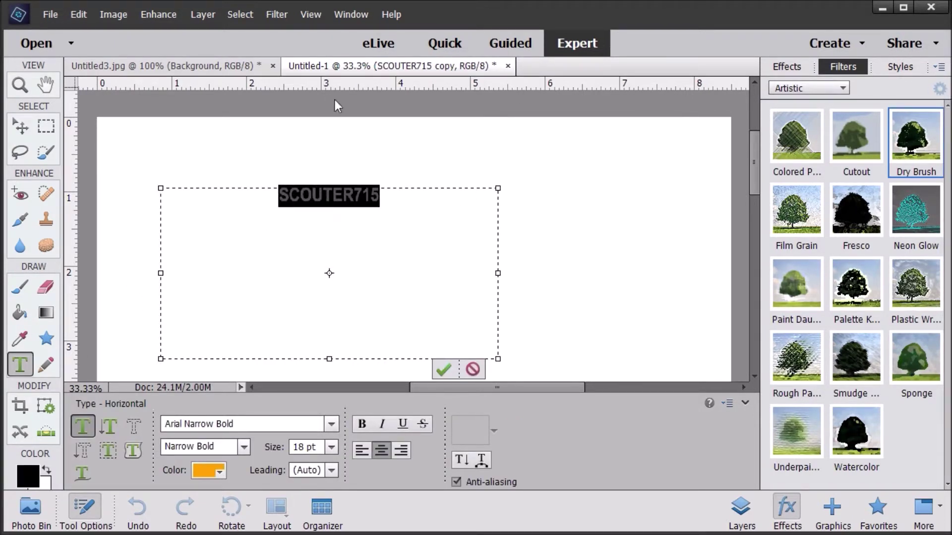
{"action": "left_click", "coordinate": [472, 370]}
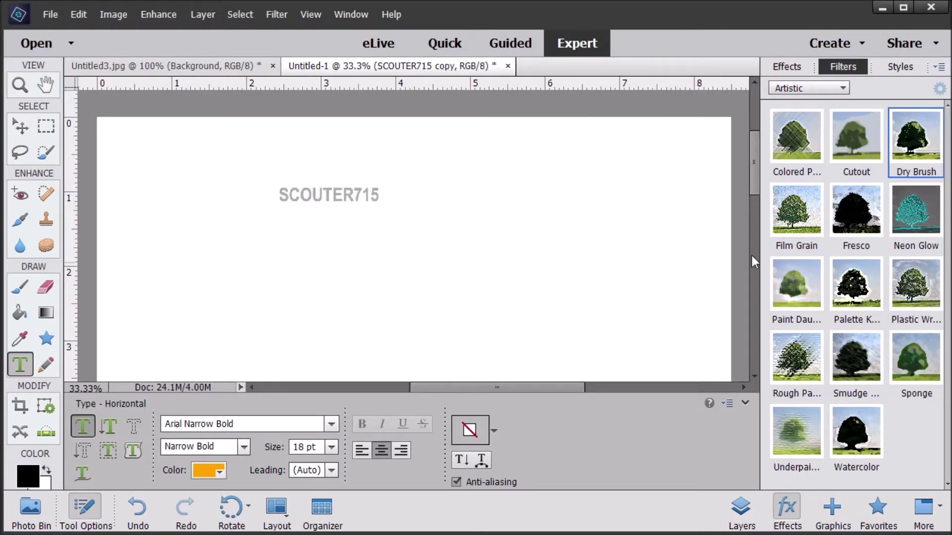
Close the Untitled-1 document without saving it.
{"action": "left_click", "coordinate": [507, 66]}
{"action": "left_click", "coordinate": [470, 221]}
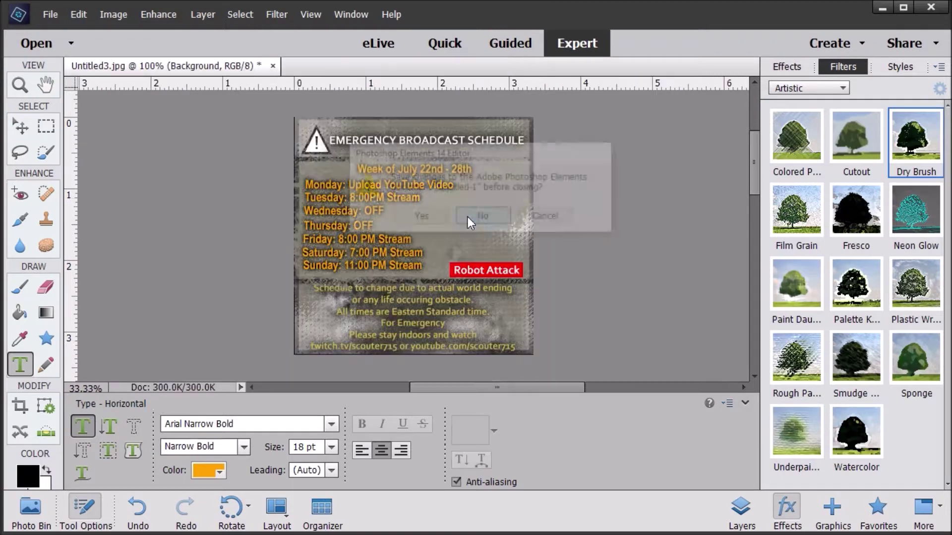
Try the artistic Fresco, Film Grain, Paint Daubs, Palette Knife and Smudge Stick filters on the Untitled3.jpg broadcast schedule image.
{"action": "left_click", "coordinate": [860, 215]}
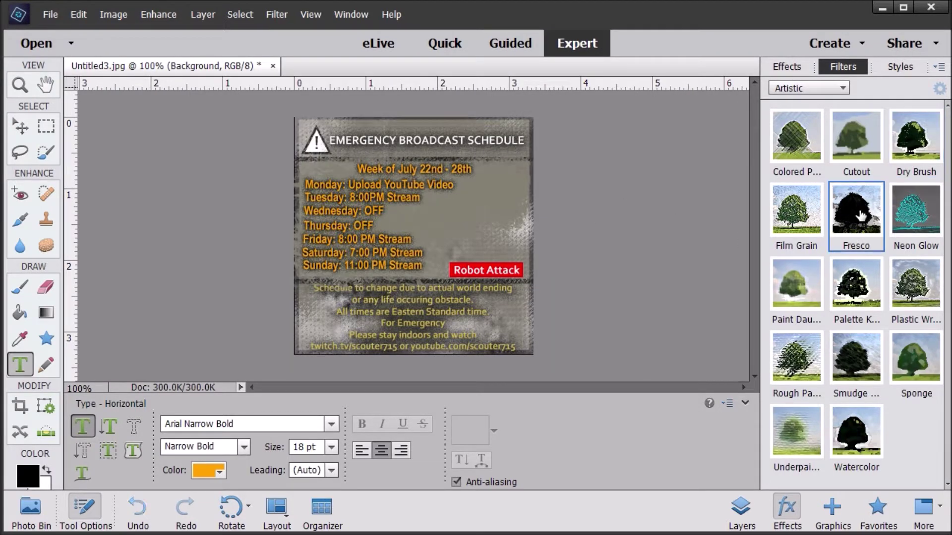
{"action": "left_click", "coordinate": [813, 241]}
{"action": "left_click", "coordinate": [809, 290]}
{"action": "left_click", "coordinate": [866, 302]}
{"action": "left_click", "coordinate": [868, 370]}
Try the Desaturate, Fluorescent Chalk, Maze and Oil Pastel effects on the filtered schedule image.
{"action": "left_click", "coordinate": [803, 69]}
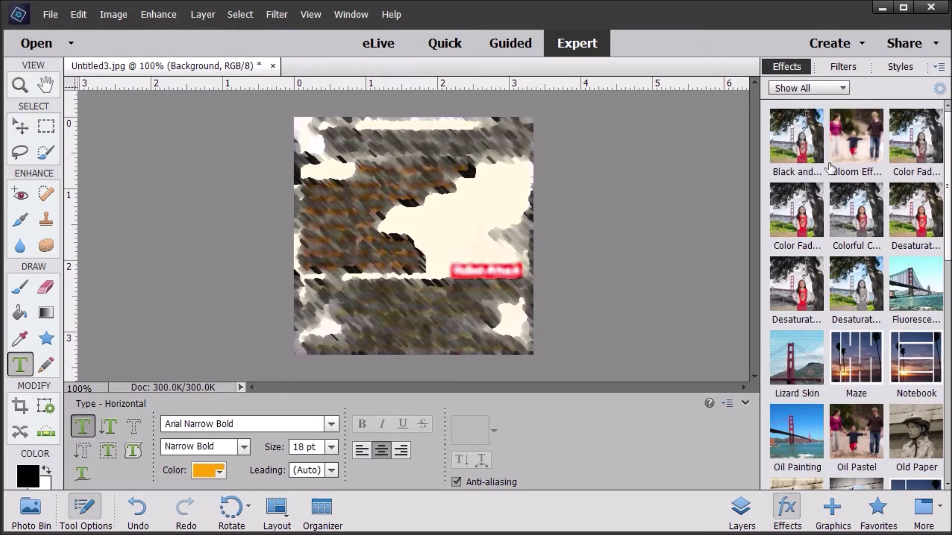
{"action": "left_click", "coordinate": [856, 287]}
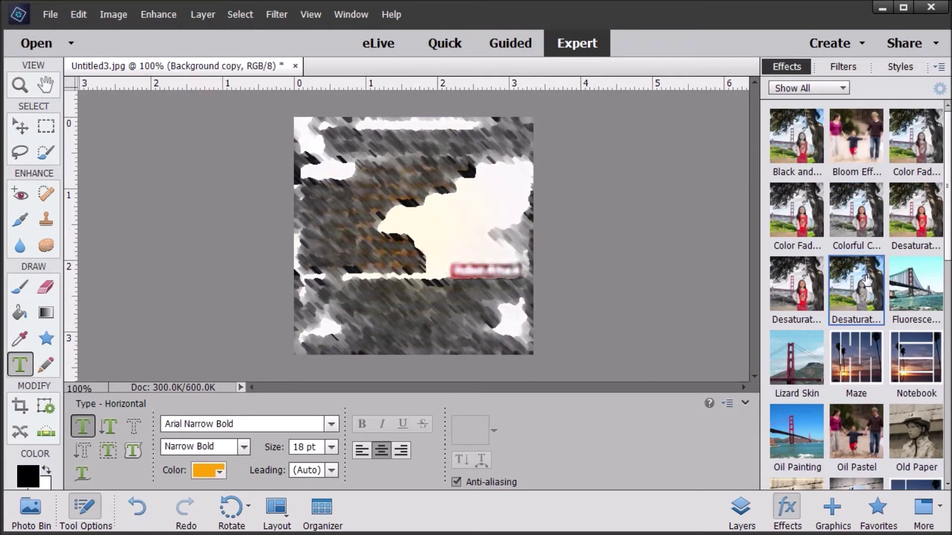
{"action": "left_click", "coordinate": [906, 298]}
{"action": "left_click", "coordinate": [875, 362]}
{"action": "scroll", "coordinate": [876, 364], "scroll_direction": "down", "scroll_amount": 1}
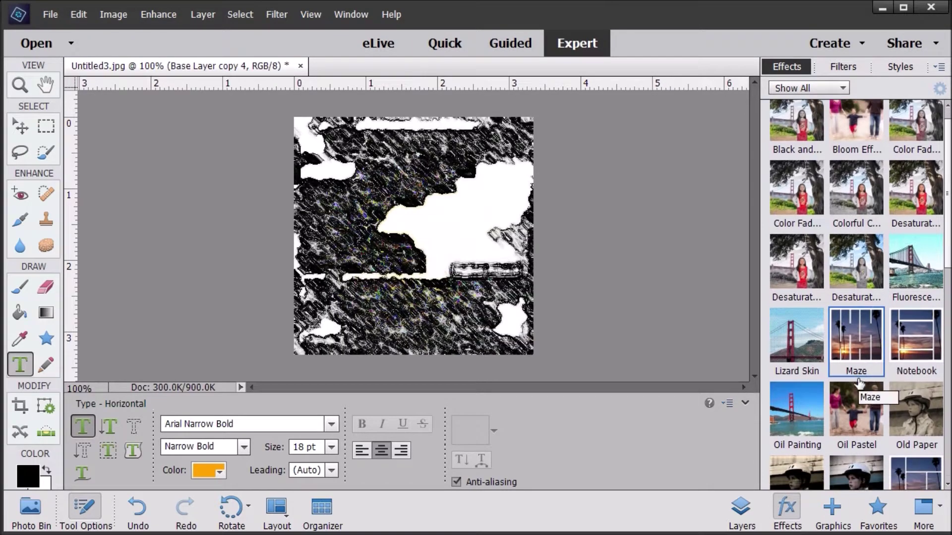
{"action": "left_click", "coordinate": [863, 428]}
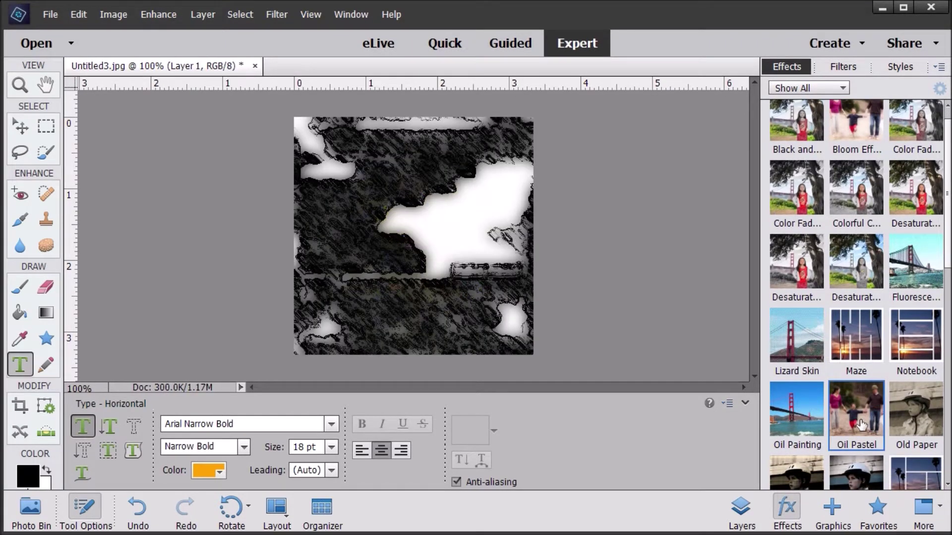
{"action": "scroll", "coordinate": [843, 241], "scroll_direction": "up", "scroll_amount": 1}
{"action": "left_click", "coordinate": [855, 51]}
{"action": "left_click", "coordinate": [853, 40]}
{"action": "left_click", "coordinate": [847, 69]}
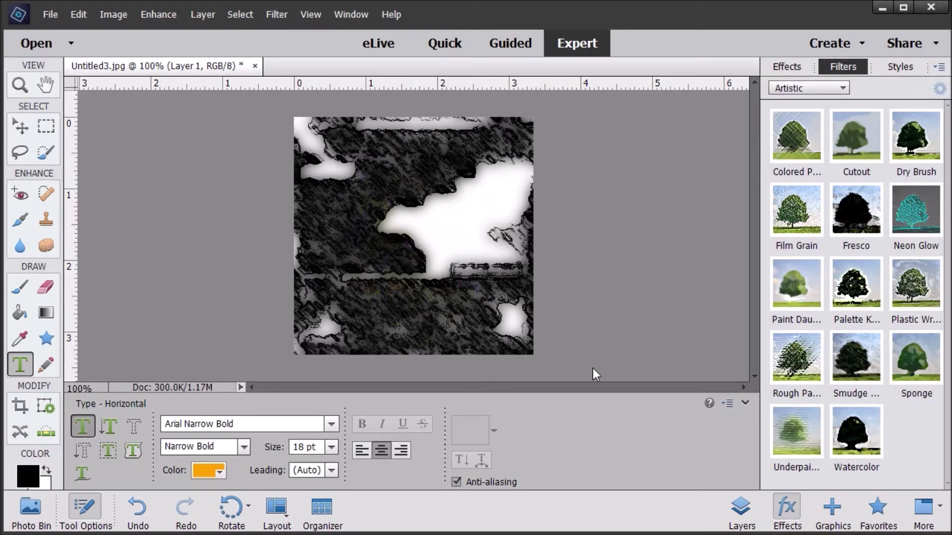
Undo all the effects and artistic filters tried on the schedule image, back through the Fresco filter.
{"action": "key", "text": "ctrl+z"}
{"action": "key", "text": "ctrl+z"}
{"action": "key", "text": "ctrl+z"}
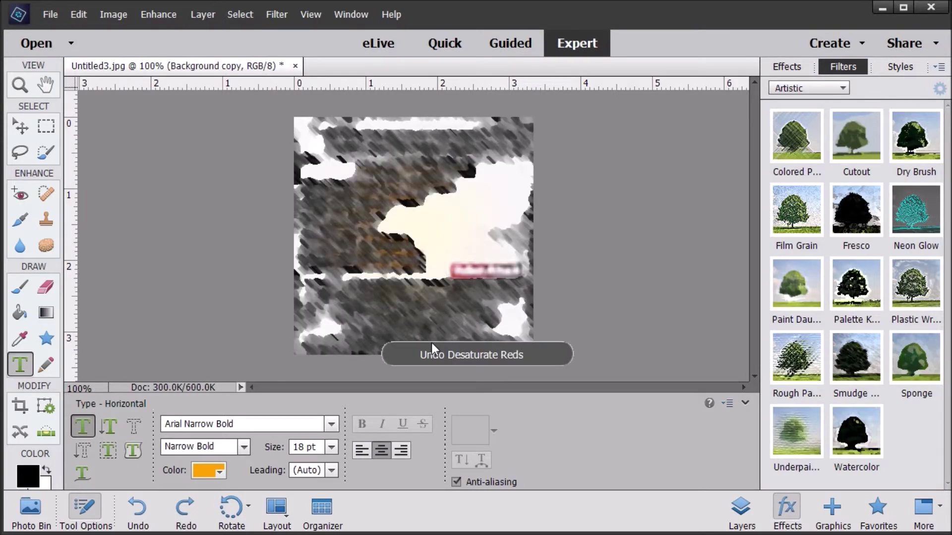
{"action": "key", "text": "ctrl+z"}
{"action": "key", "text": "ctrl+z"}
{"action": "key", "text": "ctrl+z"}
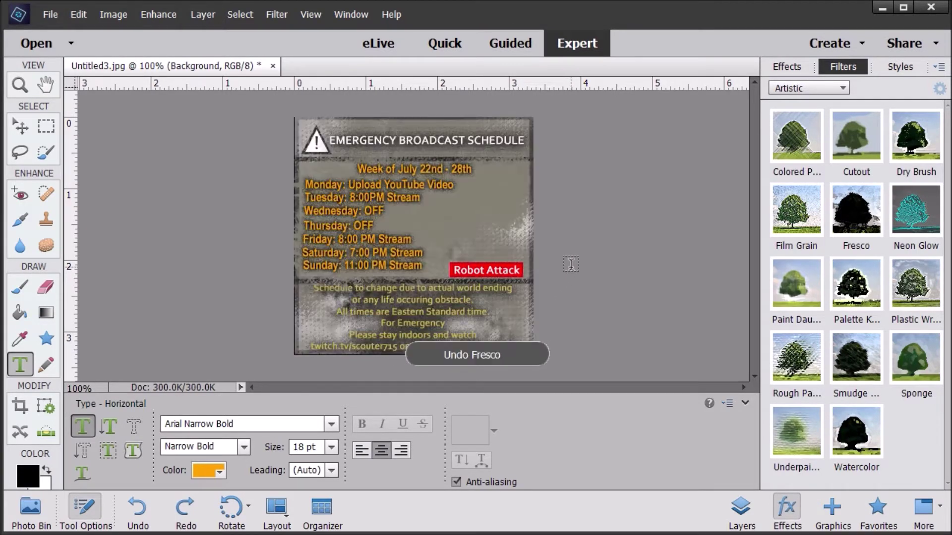
Try the Maze, Notebook and Oil Painting effects one after another on the original schedule image.
{"action": "left_click", "coordinate": [796, 69]}
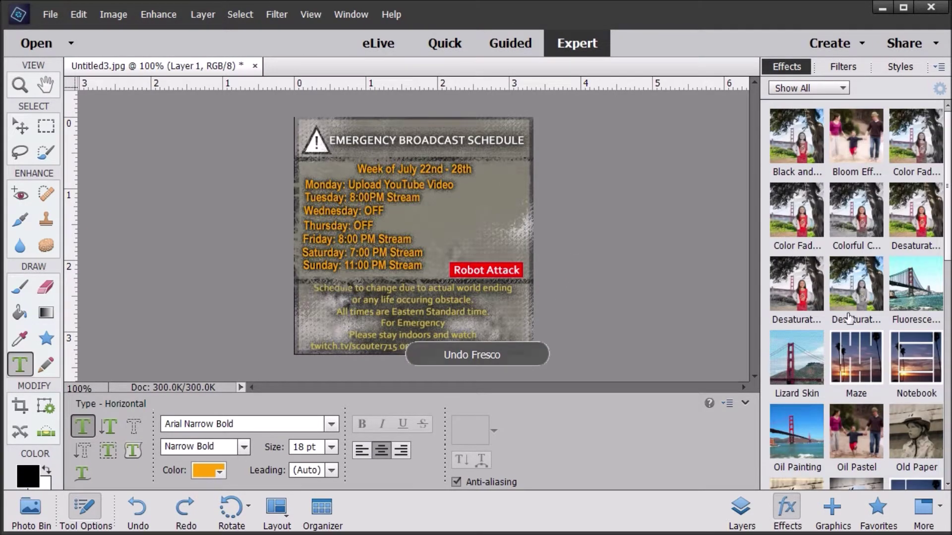
{"action": "double_click", "coordinate": [856, 357]}
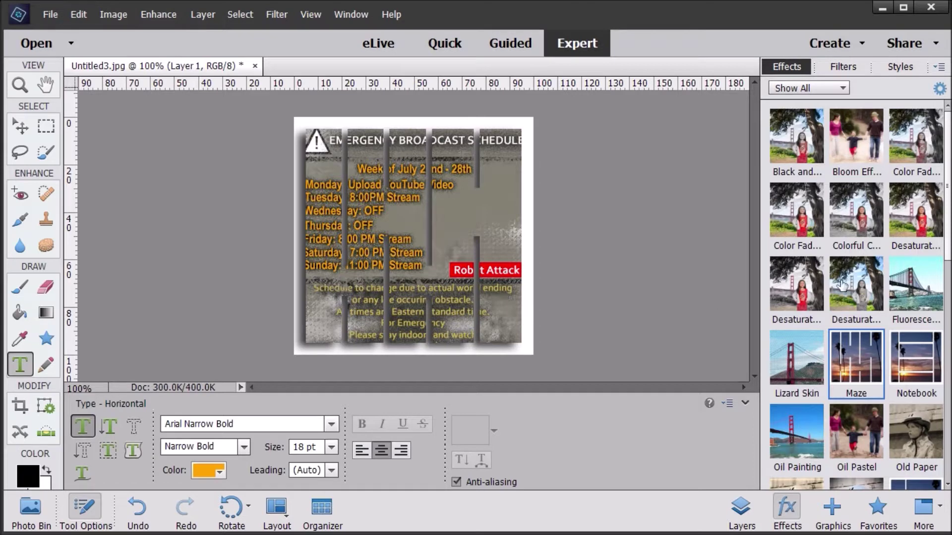
{"action": "double_click", "coordinate": [899, 371]}
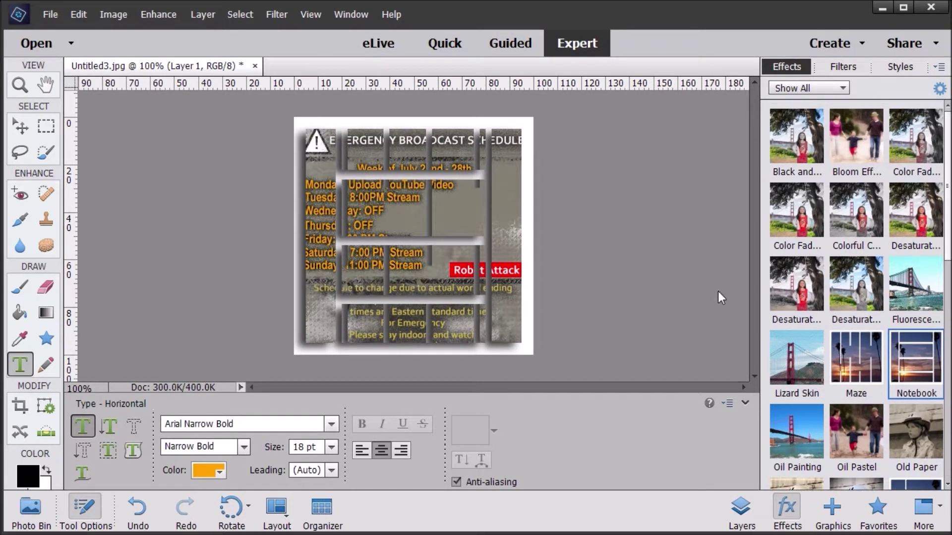
{"action": "scroll", "coordinate": [898, 402], "scroll_direction": "down", "scroll_amount": 3}
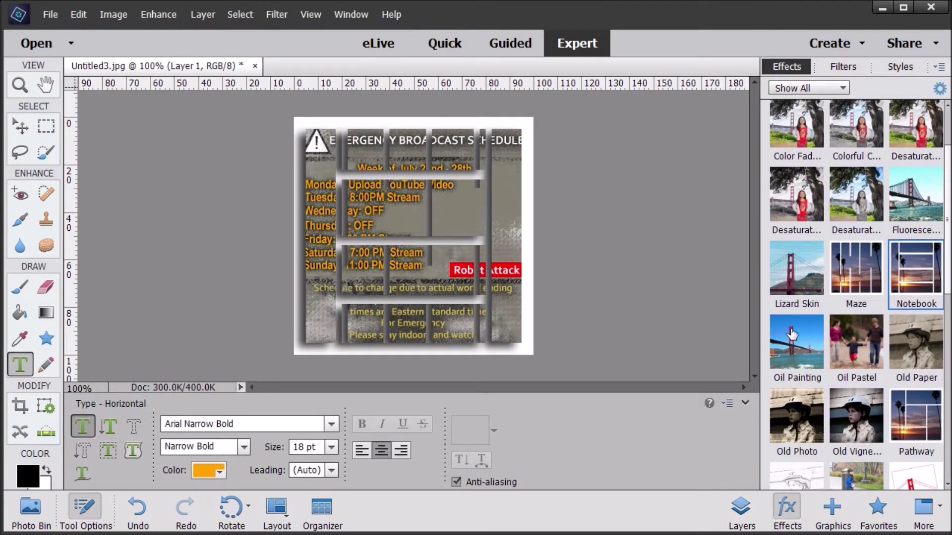
{"action": "double_click", "coordinate": [792, 333]}
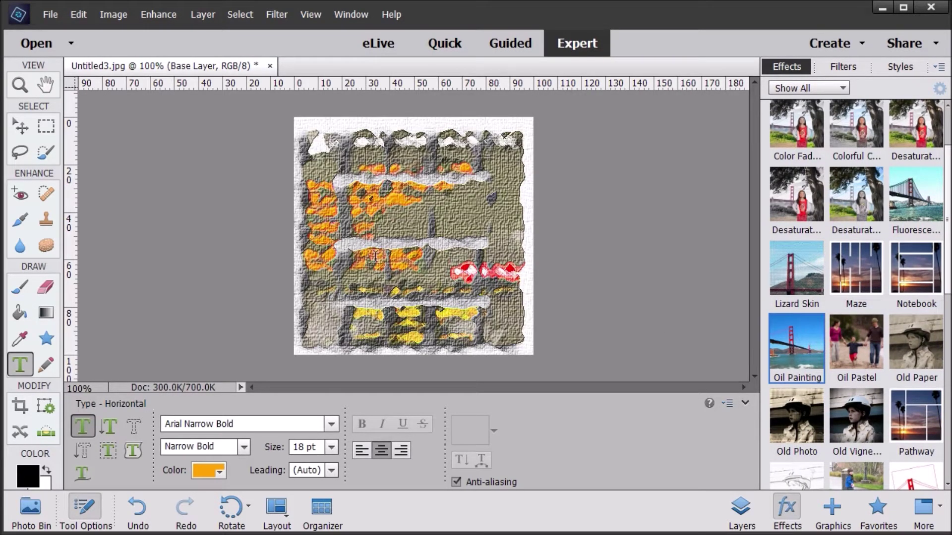
{"action": "scroll", "coordinate": [839, 296], "scroll_direction": "up", "scroll_amount": 3}
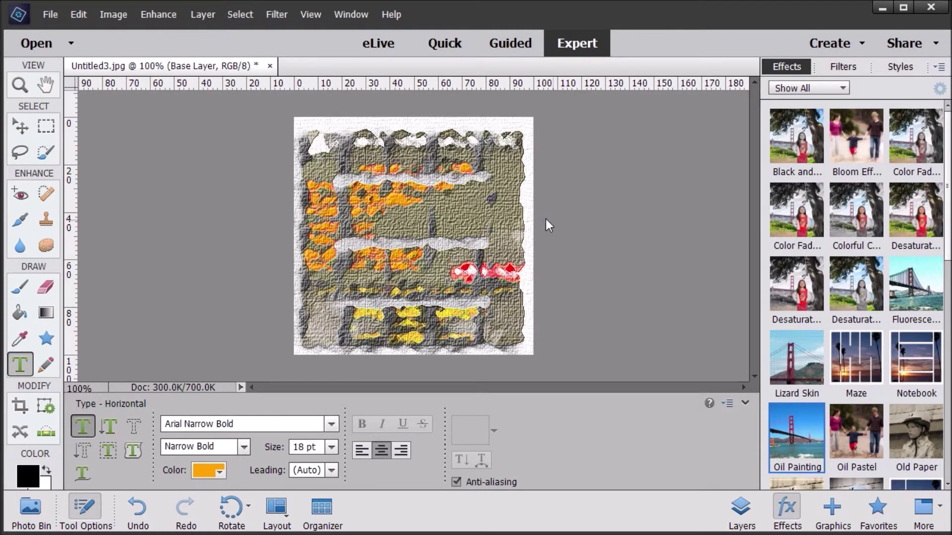
Undo the Oil Painting, Notebook and Maze effects on the schedule image.
{"action": "key", "text": "ctrl+z"}
{"action": "key", "text": "ctrl+z"}
{"action": "key", "text": "ctrl+z"}
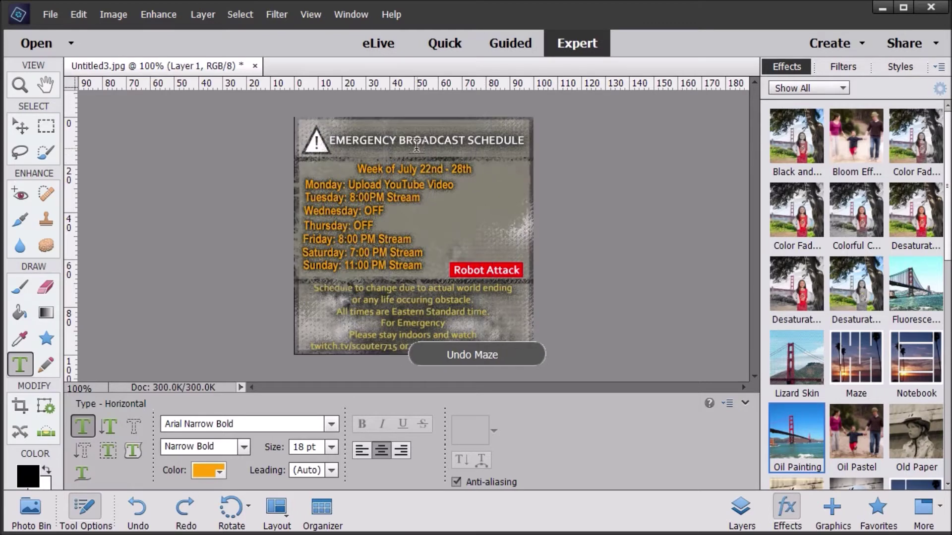
Review the available view, window, help, image, edit, enhance and file commands for the schedule image.
{"action": "left_click", "coordinate": [266, 19]}
{"action": "mouse_move", "coordinate": [312, 13]}
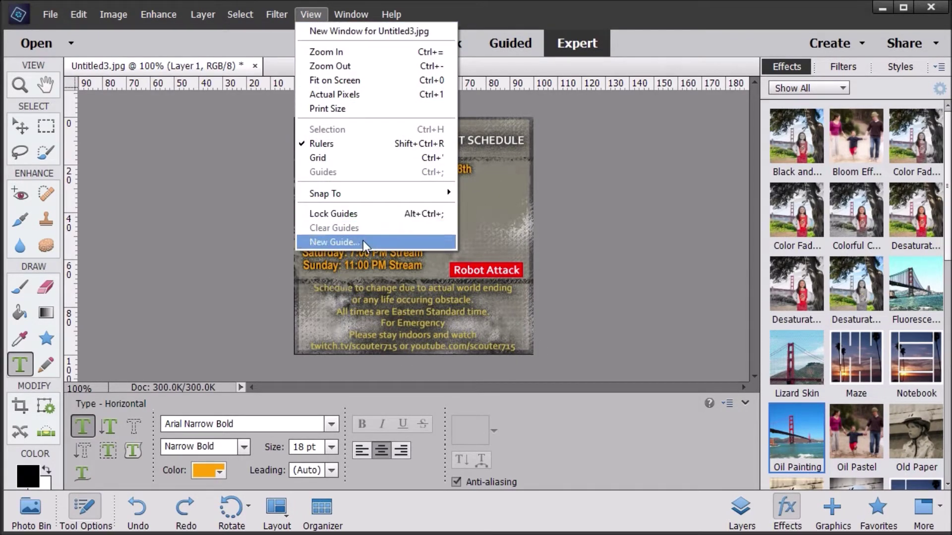
{"action": "mouse_move", "coordinate": [351, 7]}
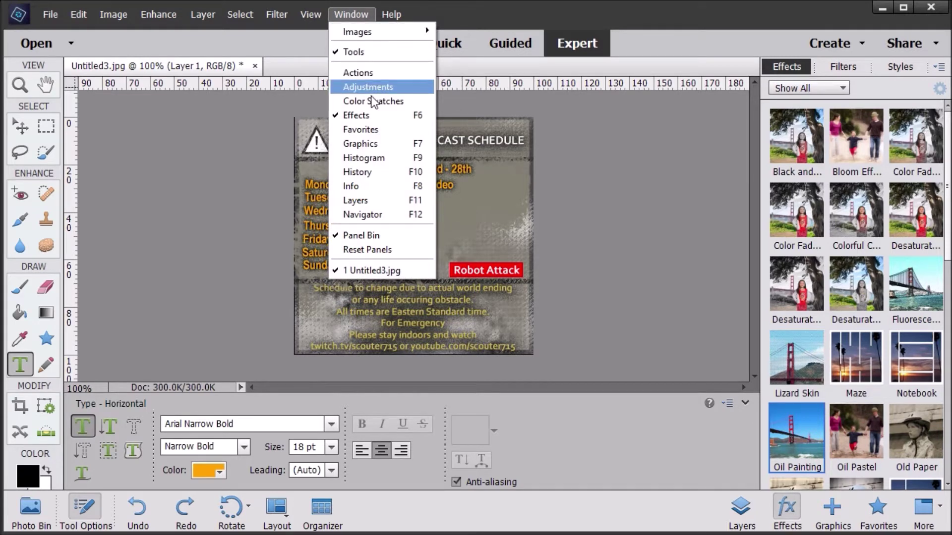
{"action": "mouse_move", "coordinate": [391, 15]}
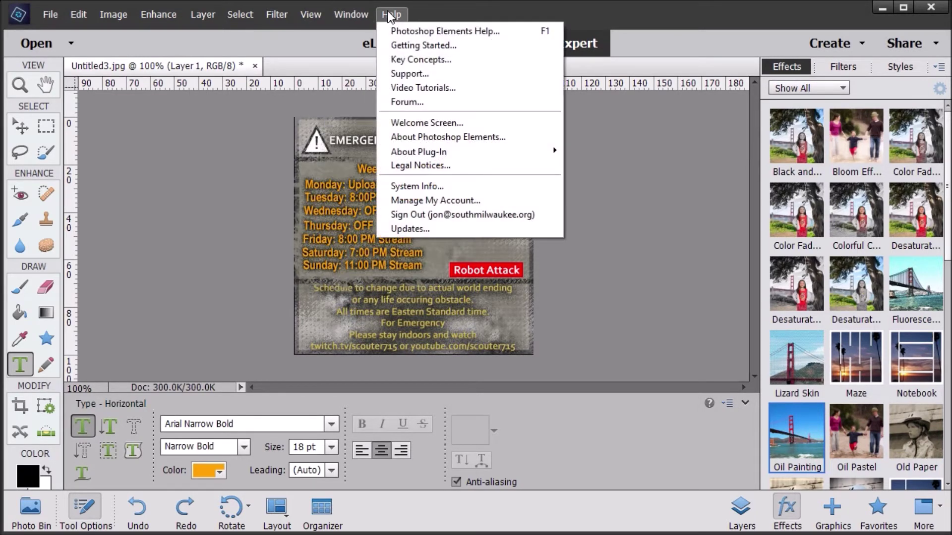
{"action": "mouse_move", "coordinate": [158, 14]}
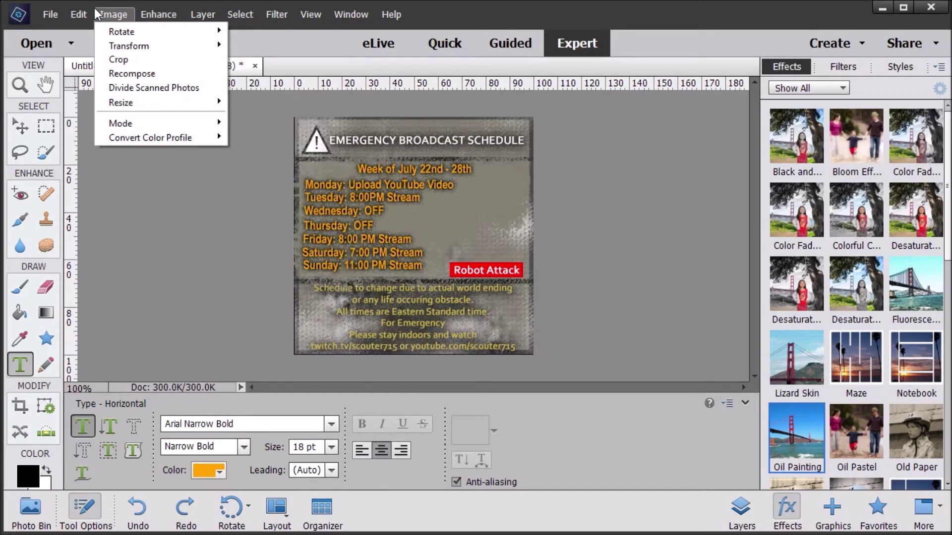
{"action": "left_click", "coordinate": [94, 13]}
{"action": "left_click", "coordinate": [88, 13]}
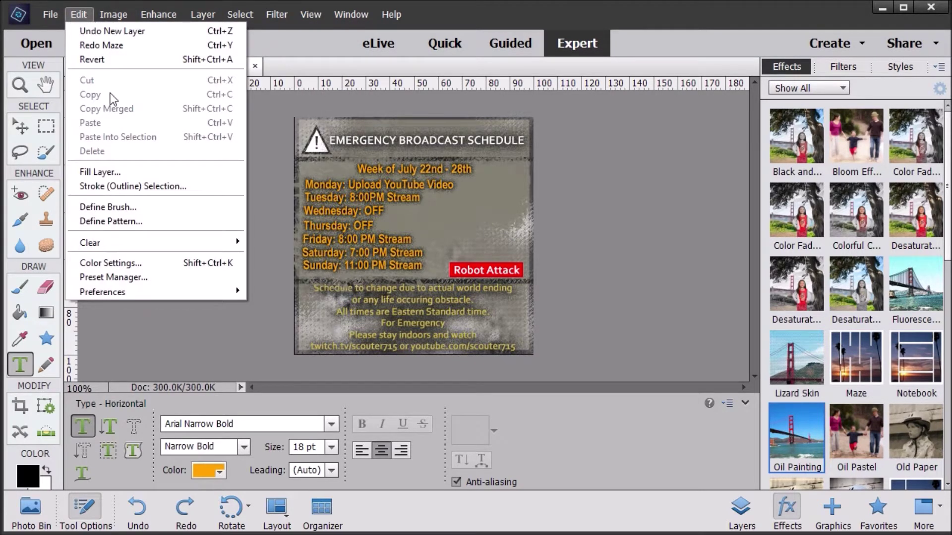
{"action": "mouse_move", "coordinate": [182, 13]}
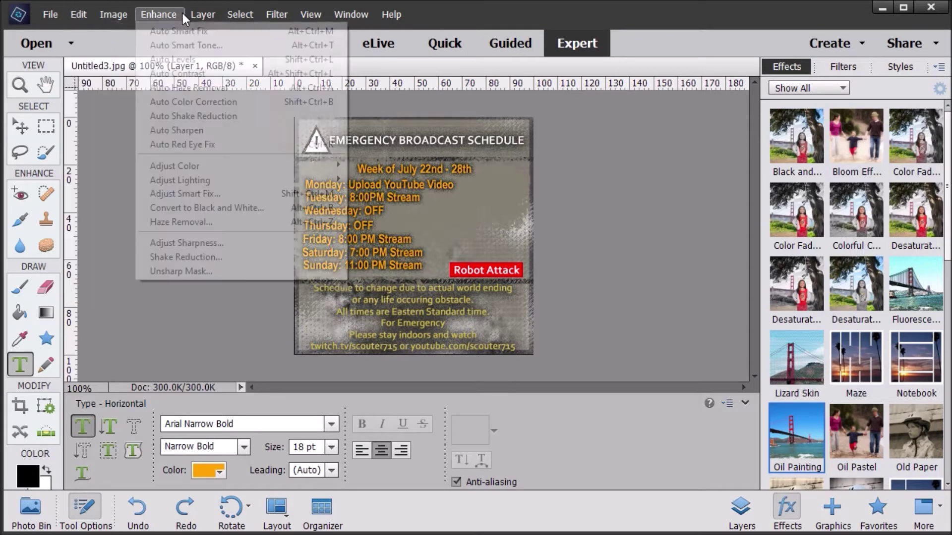
{"action": "mouse_move", "coordinate": [50, 14]}
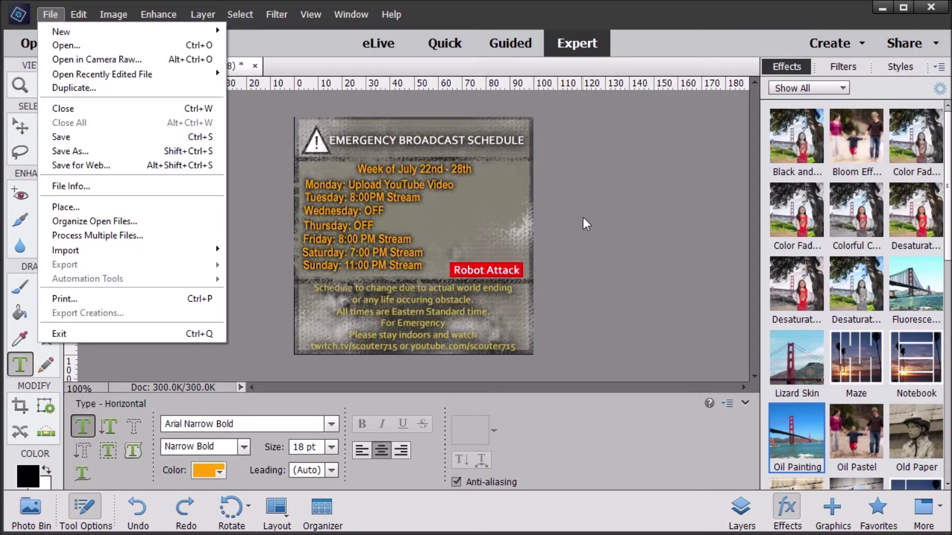
{"action": "left_click", "coordinate": [617, 188]}
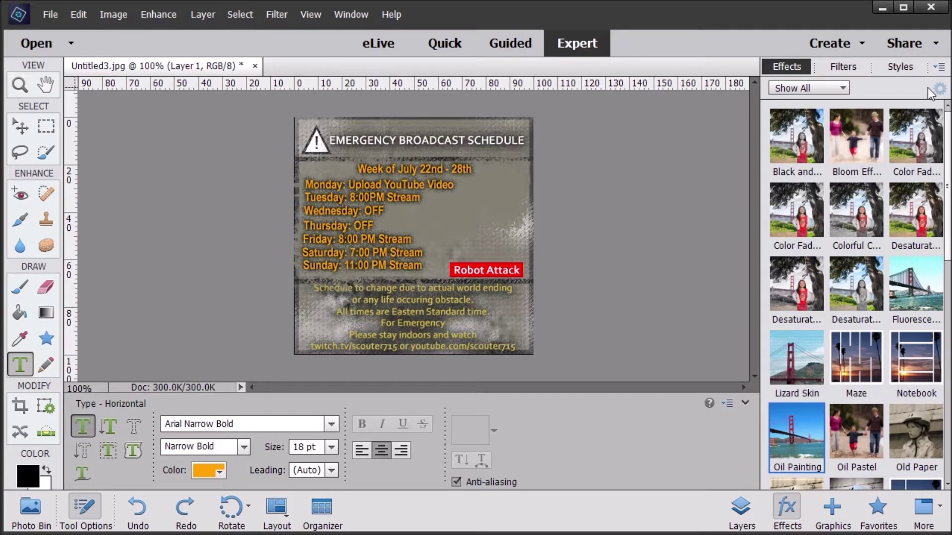
Show the schedule image's layers and review the view and layer commands, down to Flatten Image.
{"action": "left_click", "coordinate": [742, 516]}
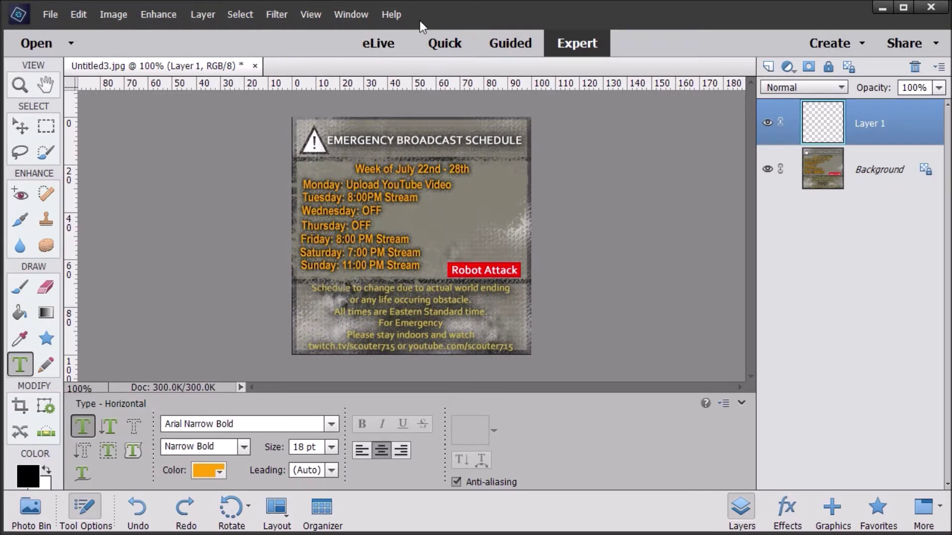
{"action": "left_click", "coordinate": [349, 21]}
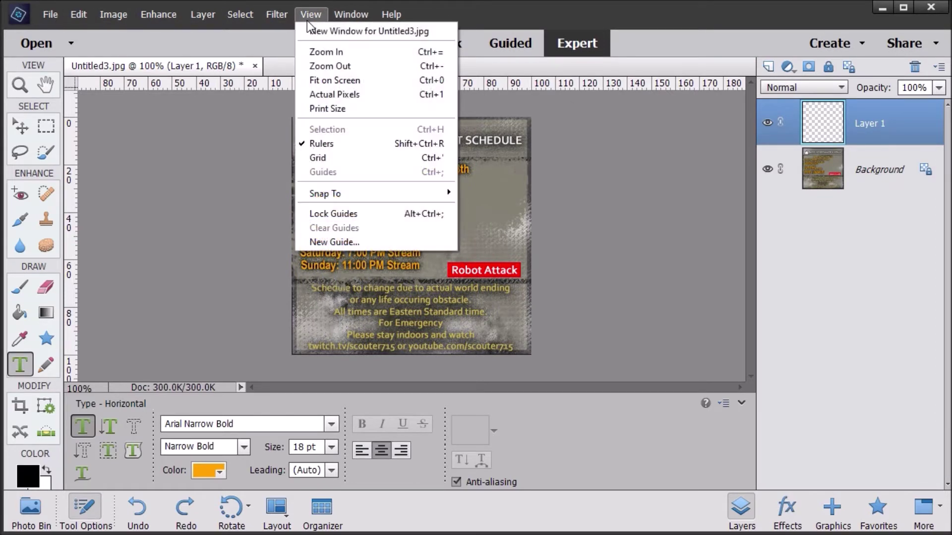
{"action": "mouse_move", "coordinate": [261, 21]}
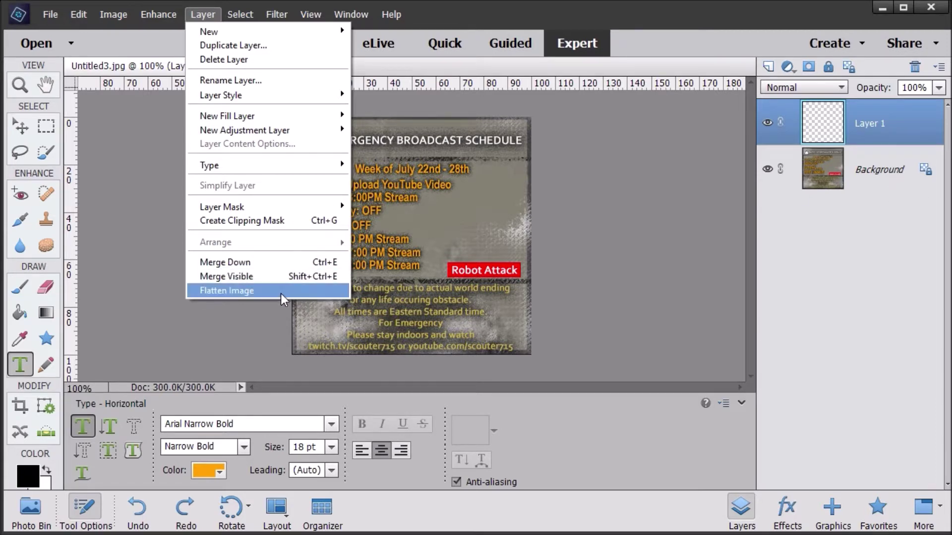
Select both Layer 1 and the Background of the schedule image and flatten them into a single layer.
{"action": "left_click", "coordinate": [869, 176]}
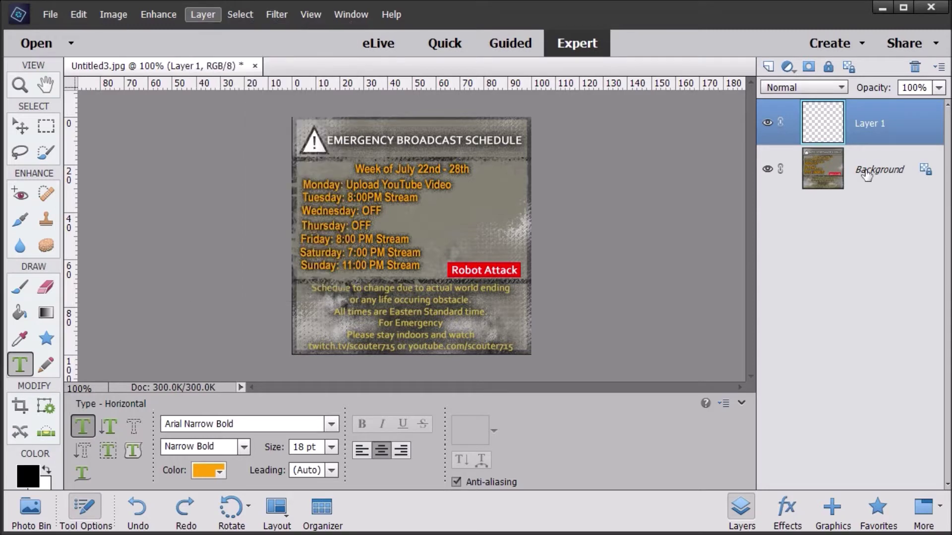
{"action": "left_click", "coordinate": [868, 176]}
{"action": "left_click", "coordinate": [873, 132], "text": "shift"}
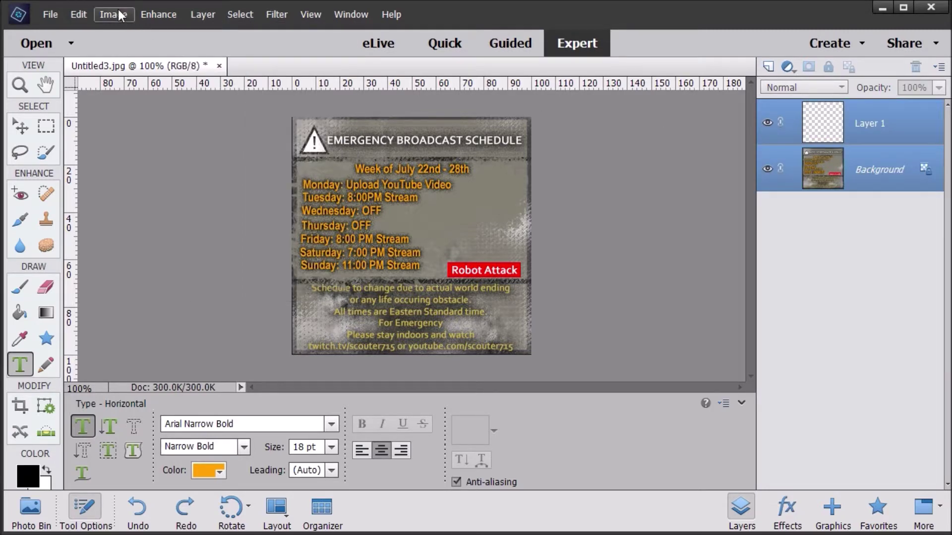
{"action": "left_click", "coordinate": [129, 20]}
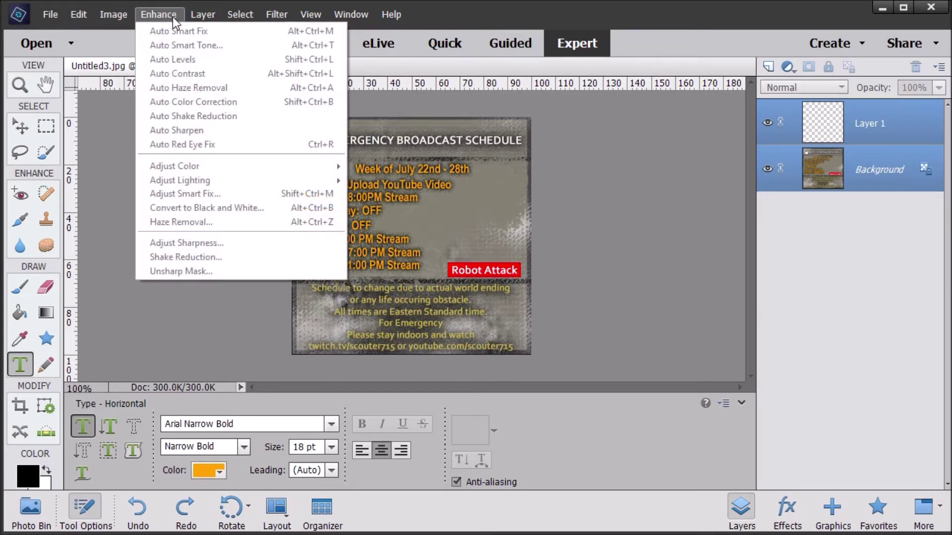
{"action": "left_click", "coordinate": [242, 286]}
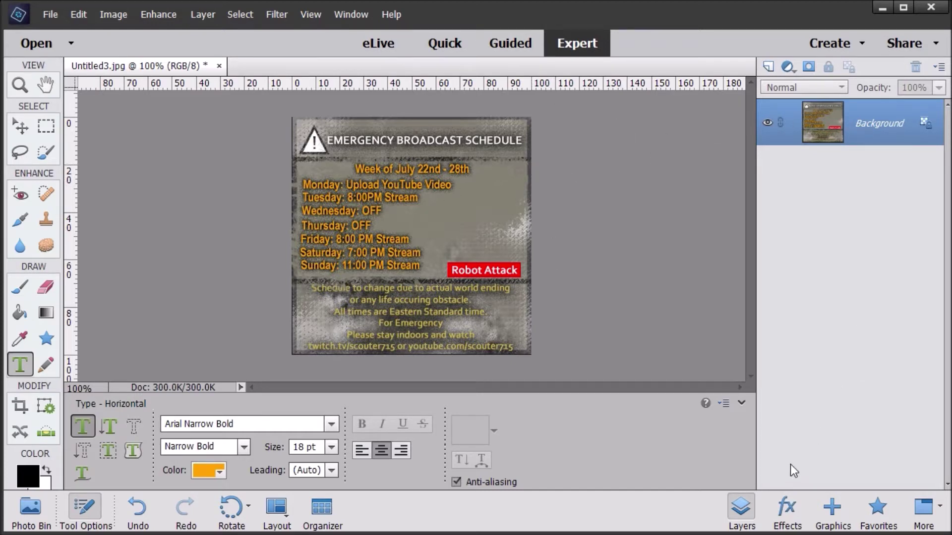
Add seven new blank layers above the schedule image's Background.
{"action": "left_click", "coordinate": [767, 69]}
{"action": "left_click", "coordinate": [766, 69]}
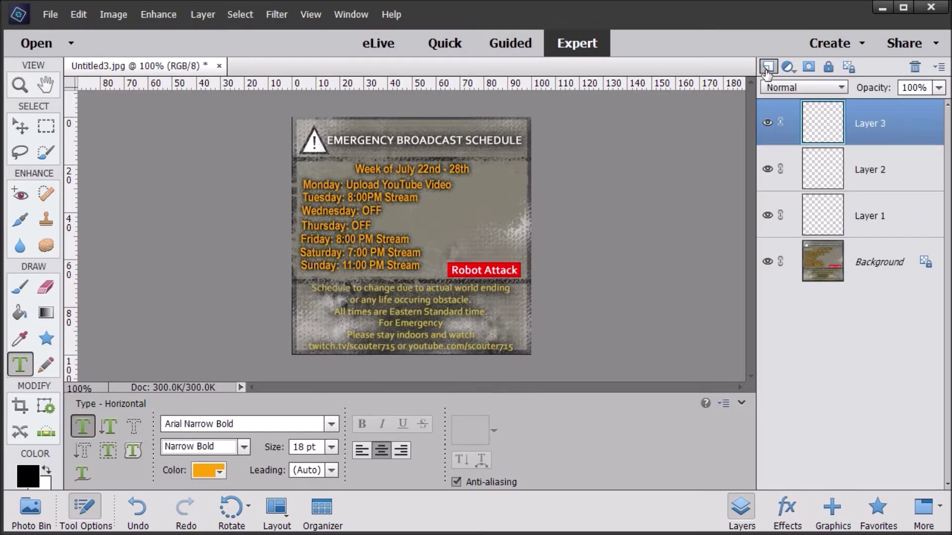
{"action": "left_click", "coordinate": [767, 69]}
{"action": "left_click", "coordinate": [767, 68]}
{"action": "left_click", "coordinate": [767, 69]}
{"action": "left_click", "coordinate": [767, 69]}
{"action": "left_click", "coordinate": [767, 68]}
Select the blank layers from Layer 1 through Layer 7 and remove them from the schedule image.
{"action": "left_click", "coordinate": [877, 409]}
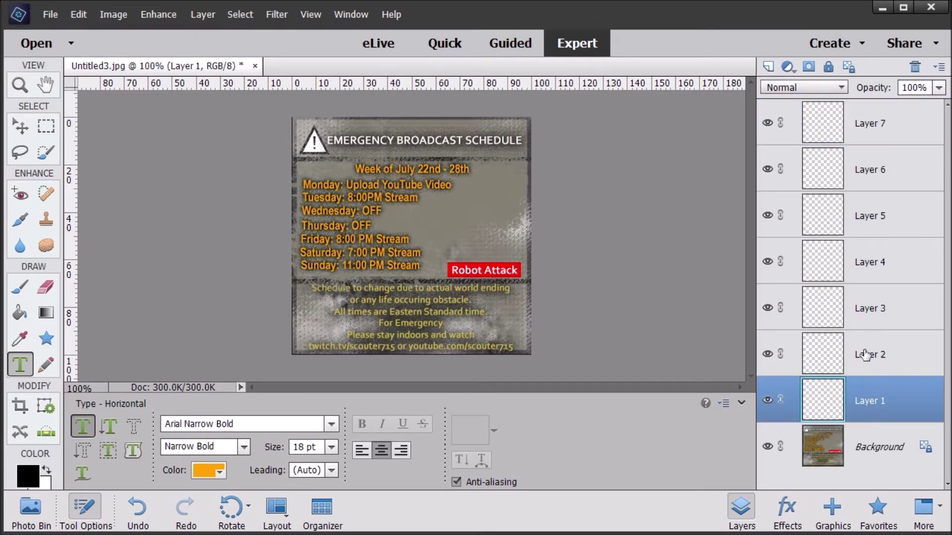
{"action": "left_click", "coordinate": [884, 127], "text": "shift"}
{"action": "right_click", "coordinate": [913, 198]}
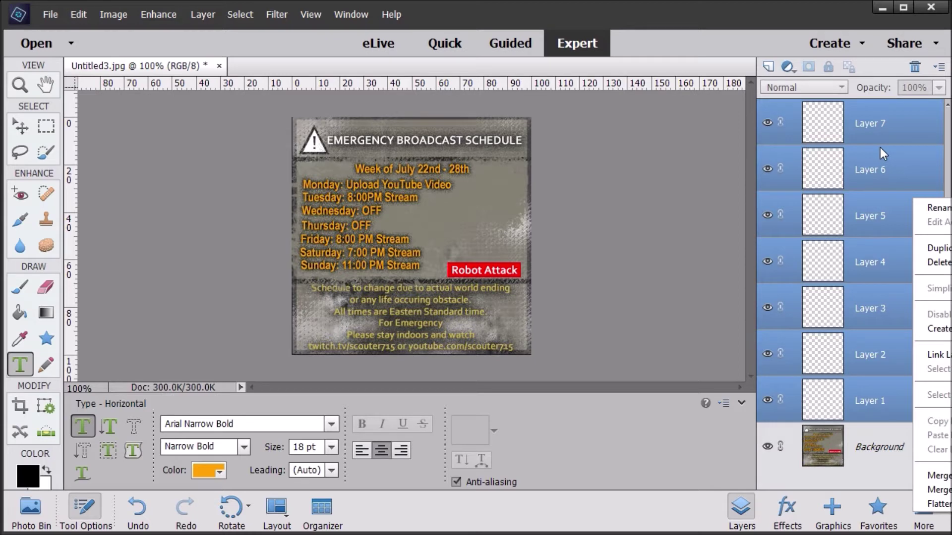
{"action": "key", "text": "Escape"}
{"action": "left_click", "coordinate": [659, 210]}
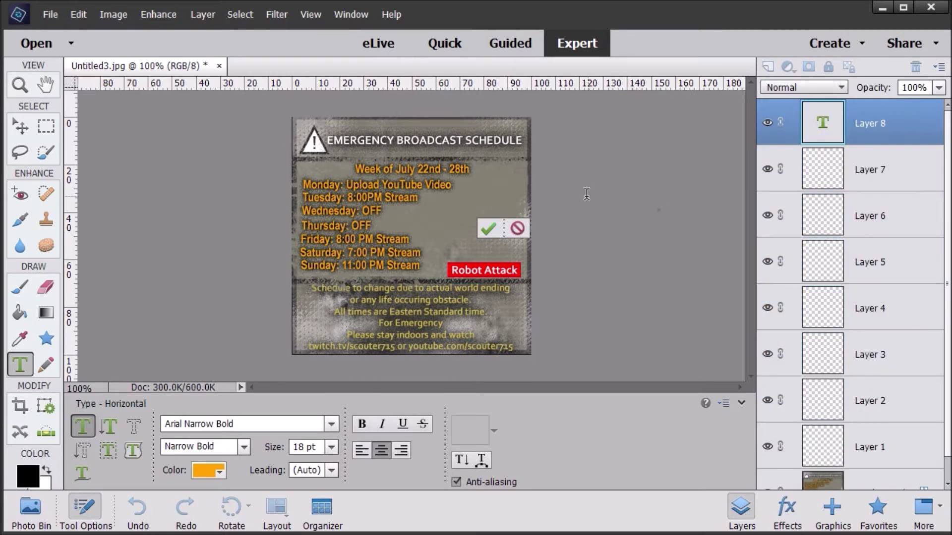
{"action": "left_click", "coordinate": [523, 229]}
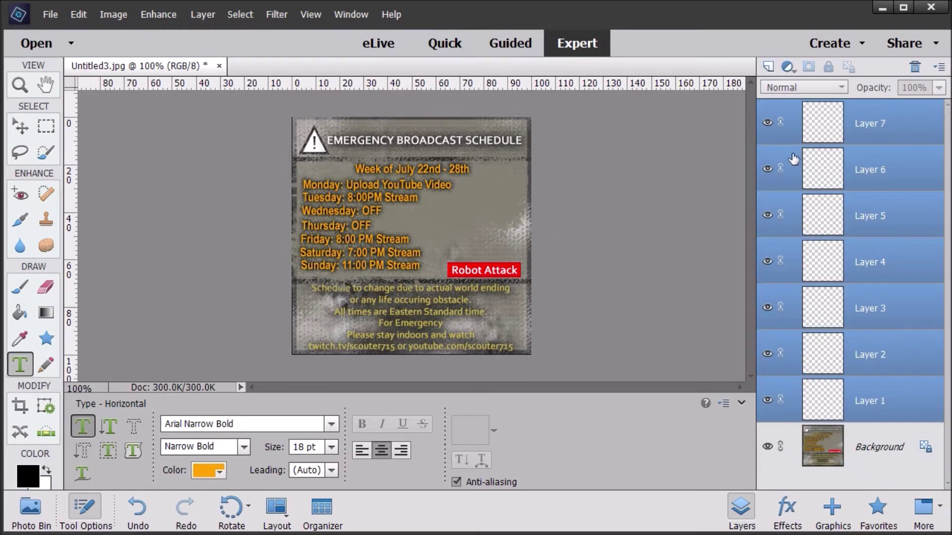
{"action": "key", "text": "Delete"}
{"action": "left_click", "coordinate": [416, 214]}
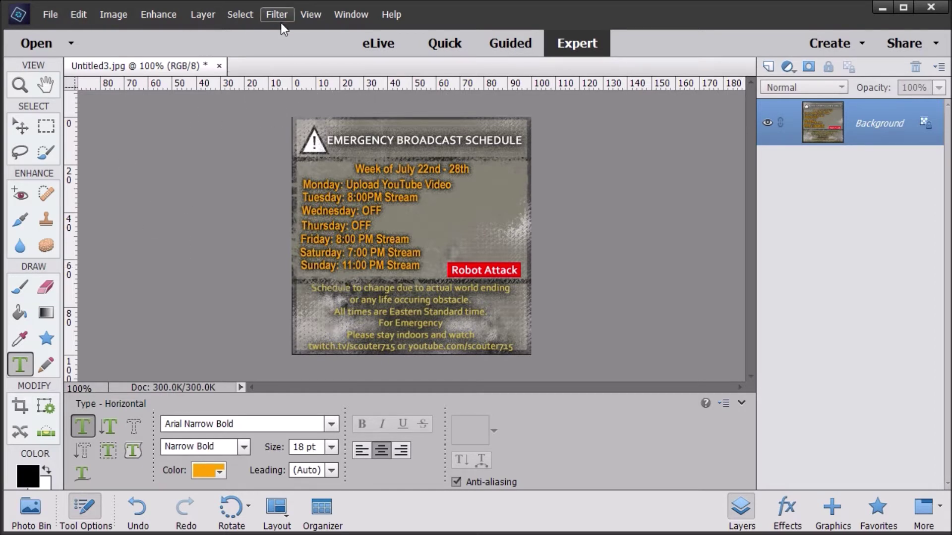
Close the schedule image without saving the changes.
{"action": "left_click", "coordinate": [203, 14]}
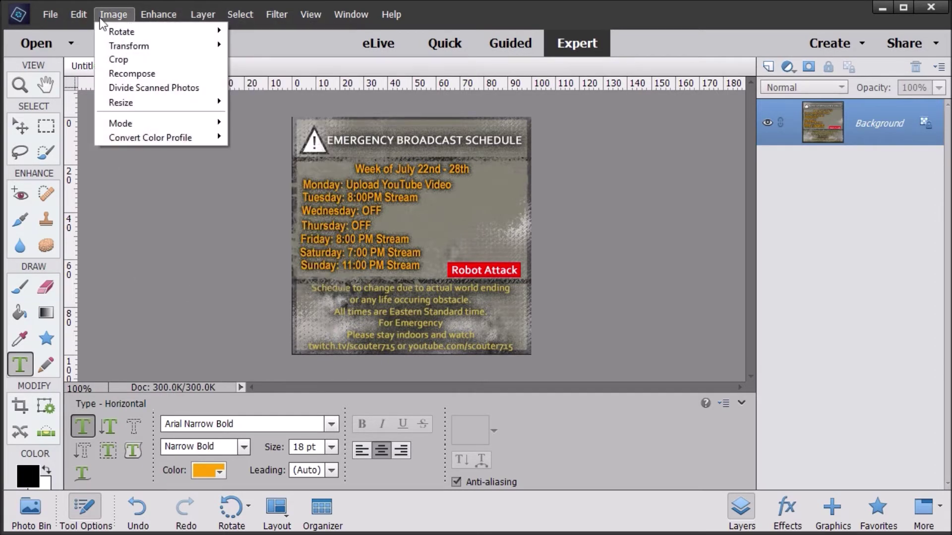
{"action": "left_click", "coordinate": [539, 114]}
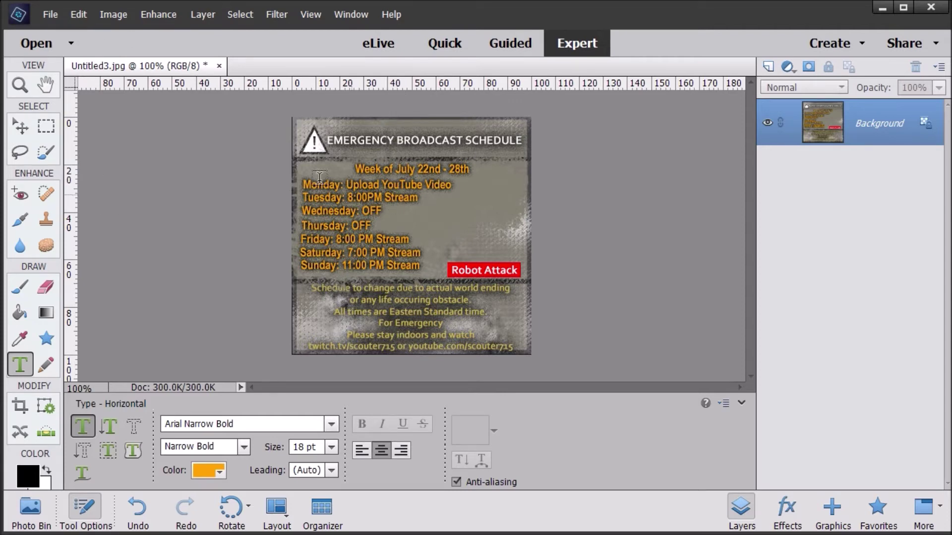
{"action": "left_click", "coordinate": [218, 67]}
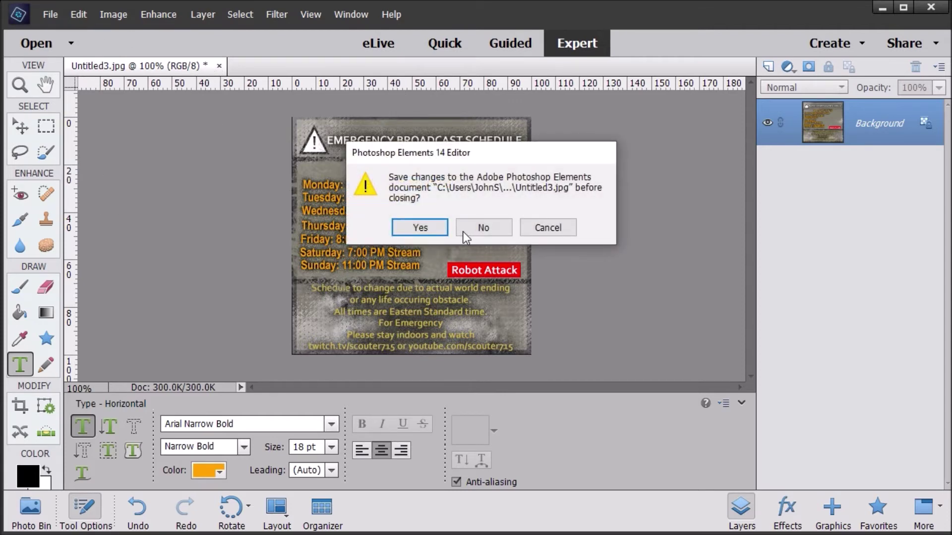
{"action": "left_click", "coordinate": [466, 229]}
Create a new blank file with the offered default settings.
{"action": "left_click", "coordinate": [50, 14]}
{"action": "mouse_move", "coordinate": [75, 31]}
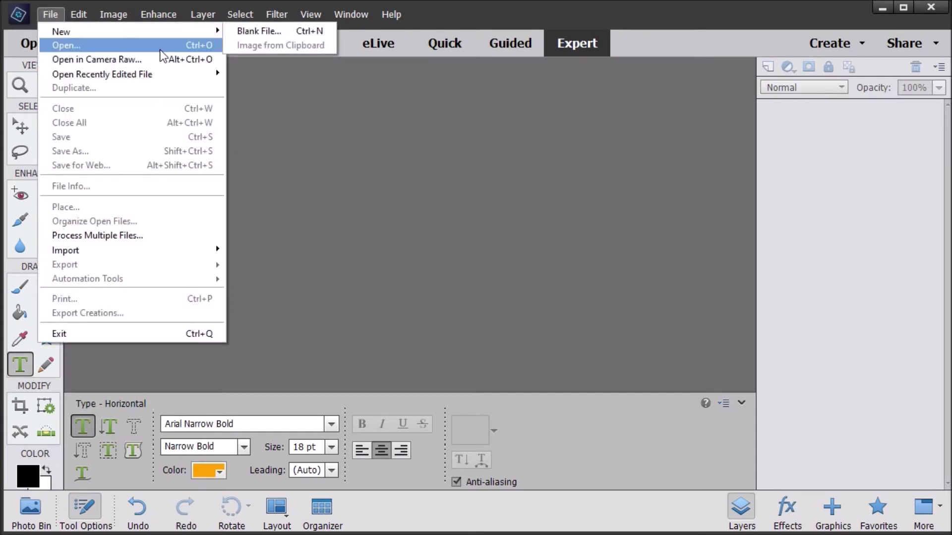
{"action": "left_click", "coordinate": [298, 30]}
{"action": "left_click", "coordinate": [626, 198]}
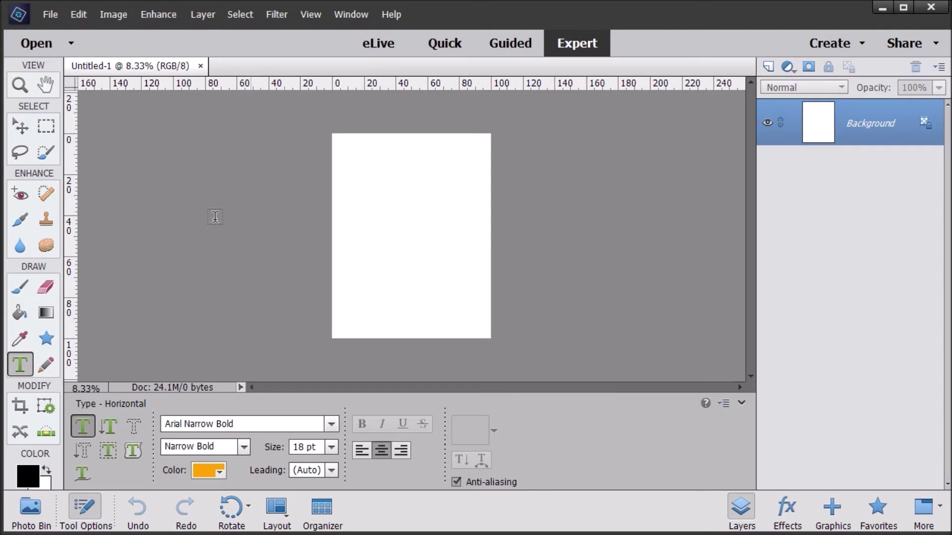
Hide the rulers and show the grid on the blank document.
{"action": "left_click", "coordinate": [105, 16]}
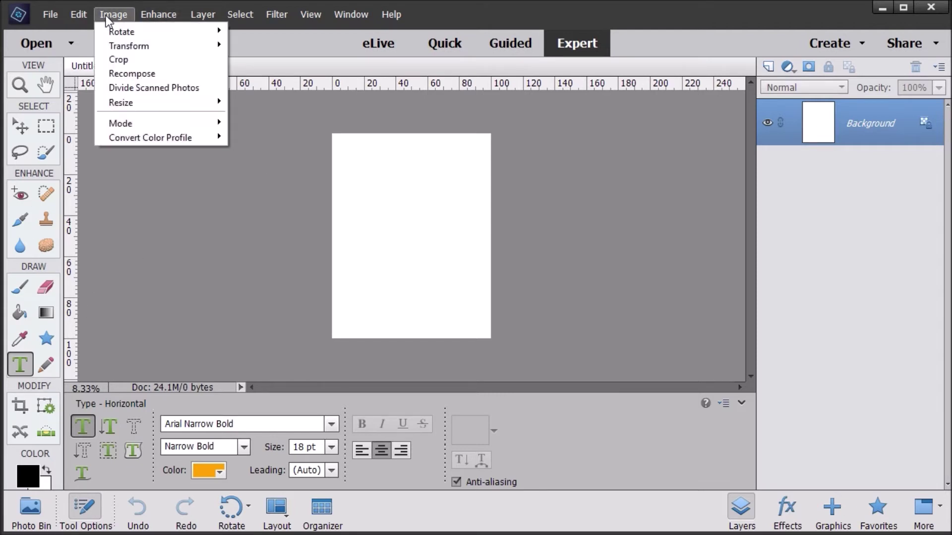
{"action": "mouse_move", "coordinate": [280, 11]}
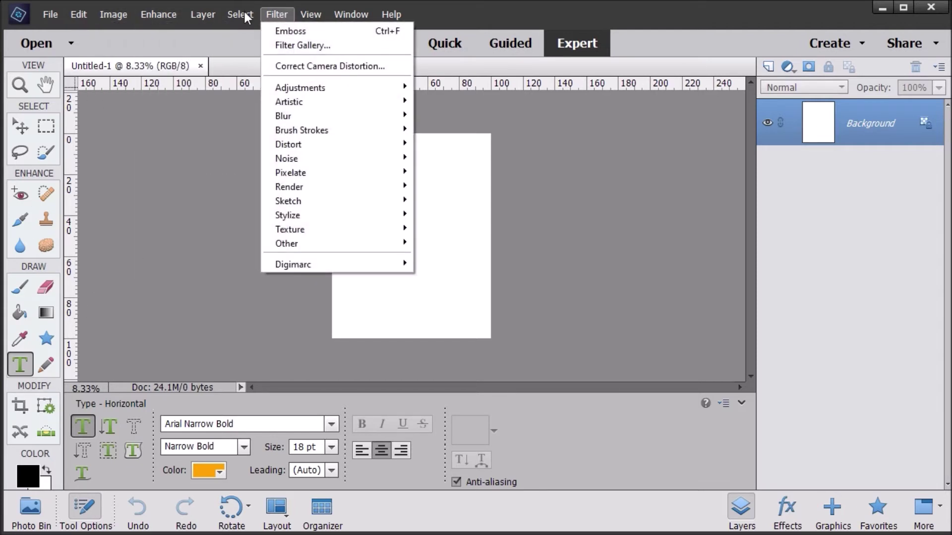
{"action": "mouse_move", "coordinate": [183, 15]}
{"action": "mouse_move", "coordinate": [318, 17]}
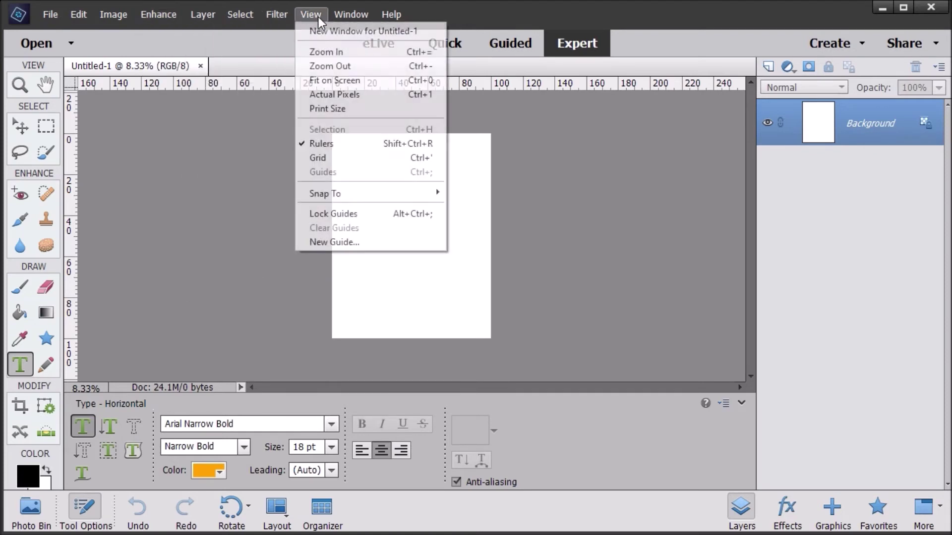
{"action": "left_click", "coordinate": [346, 149]}
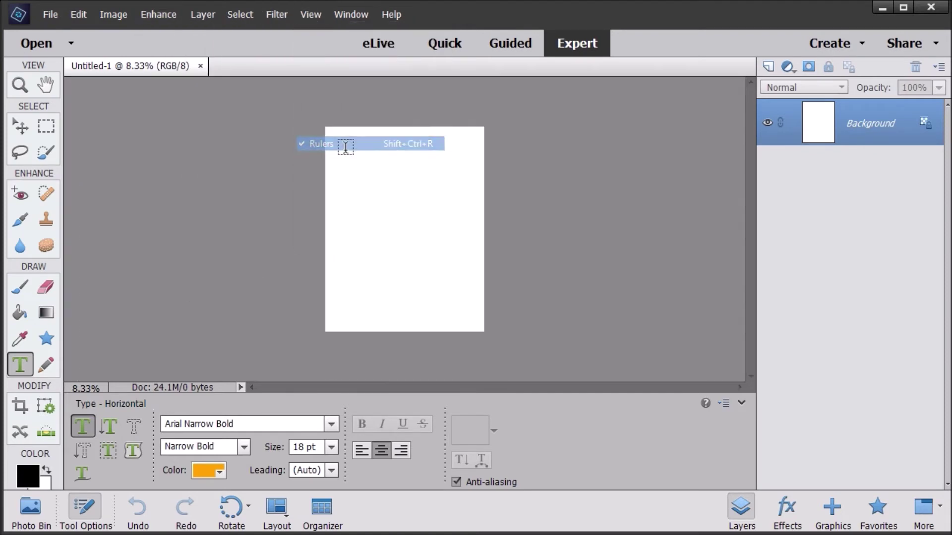
{"action": "left_click", "coordinate": [310, 15]}
{"action": "left_click", "coordinate": [348, 156]}
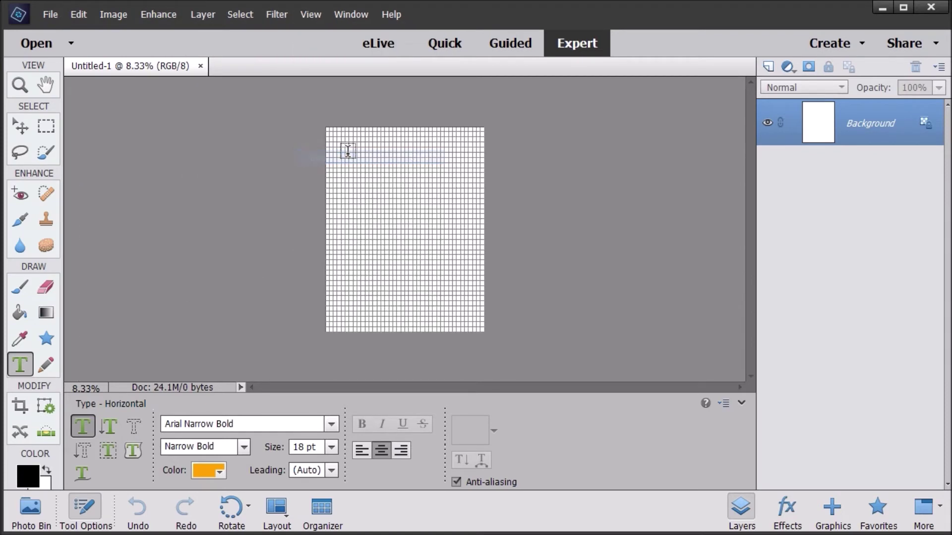
Toggle the rulers on and off again while the grid is displayed.
{"action": "left_click", "coordinate": [307, 18]}
{"action": "left_click", "coordinate": [333, 145]}
{"action": "left_click", "coordinate": [316, 11]}
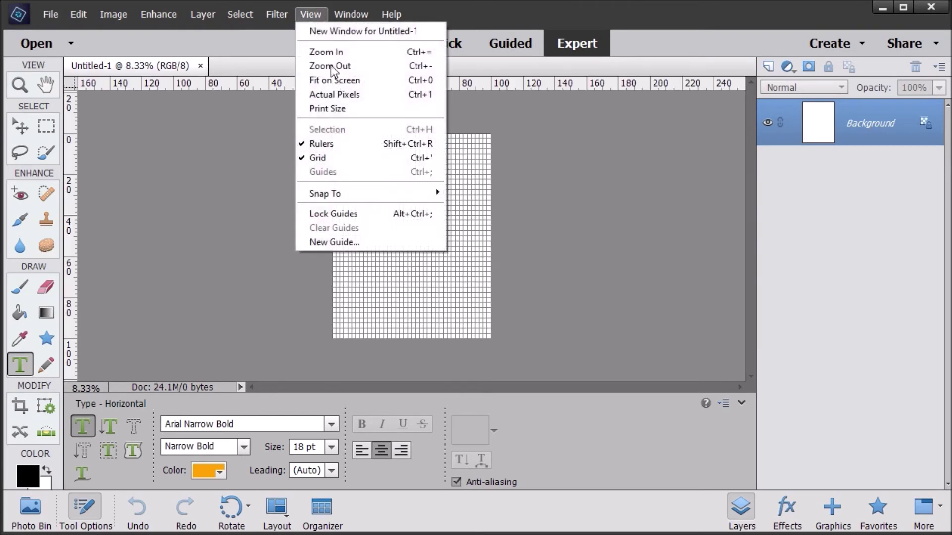
{"action": "left_click", "coordinate": [355, 147]}
Show the rulers again and turn off the grid on the blank document.
{"action": "left_click", "coordinate": [293, 12]}
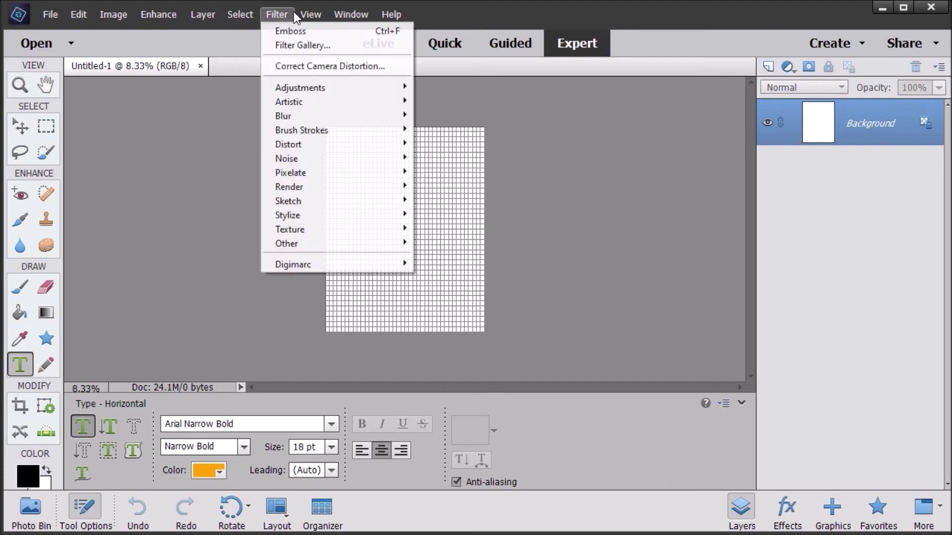
{"action": "mouse_move", "coordinate": [196, 31]}
{"action": "mouse_move", "coordinate": [311, 14]}
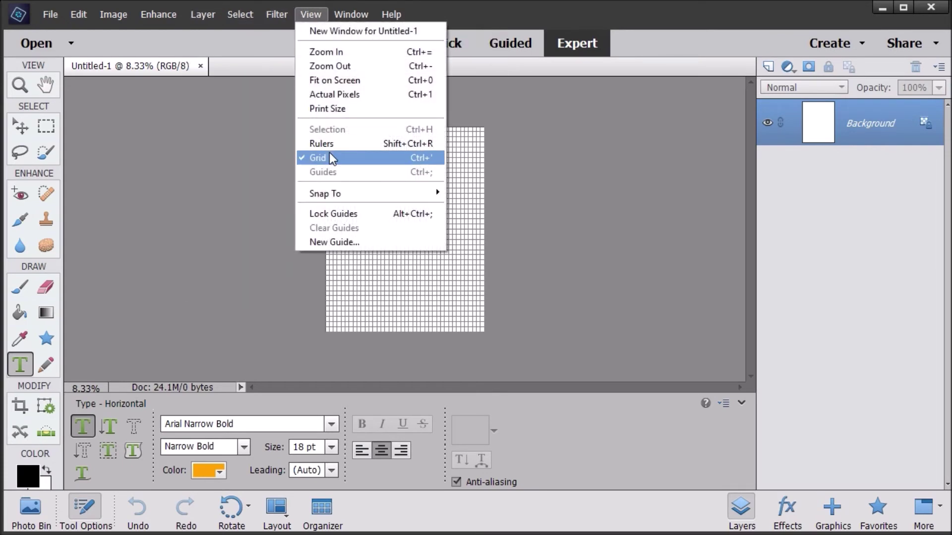
{"action": "left_click", "coordinate": [327, 145]}
{"action": "left_click", "coordinate": [311, 14]}
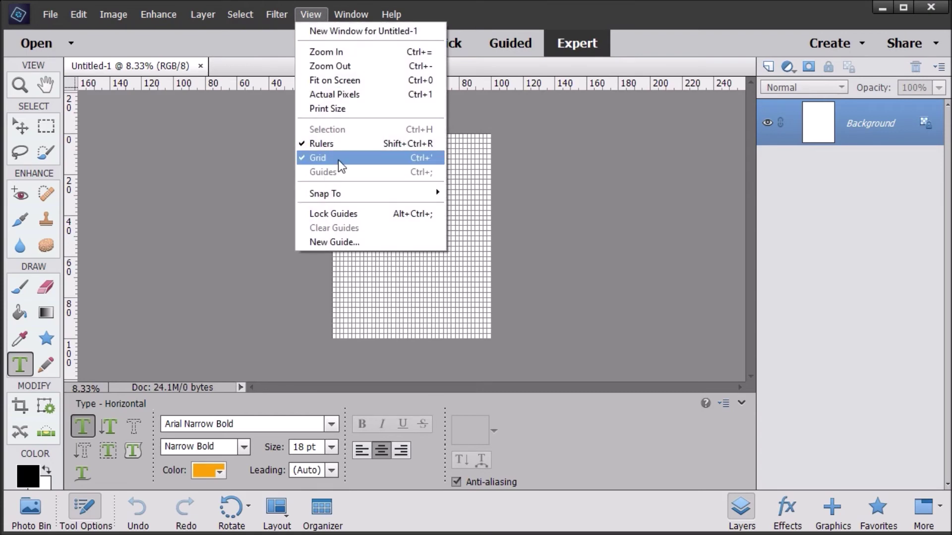
{"action": "left_click", "coordinate": [333, 157]}
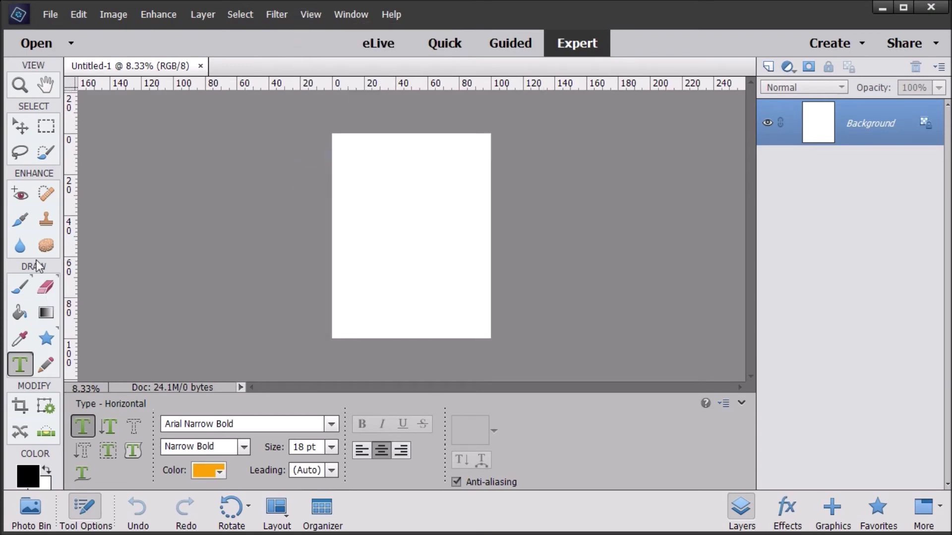
Zoom in on the blank page with the Zoom tool, look across it, and fit the whole page on screen.
{"action": "left_click", "coordinate": [20, 85]}
{"action": "left_click", "coordinate": [461, 177]}
{"action": "left_click", "coordinate": [384, 217]}
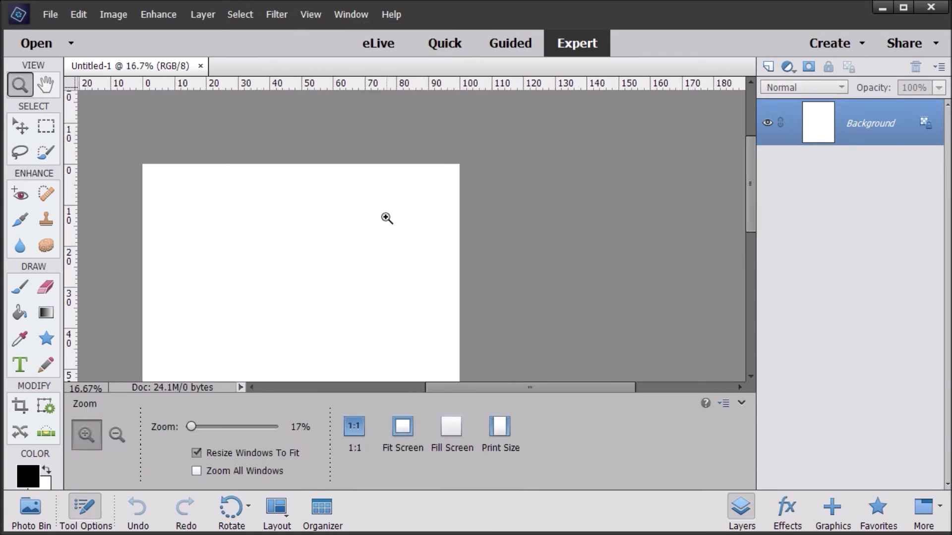
{"action": "left_click", "coordinate": [385, 217]}
{"action": "left_click", "coordinate": [385, 217]}
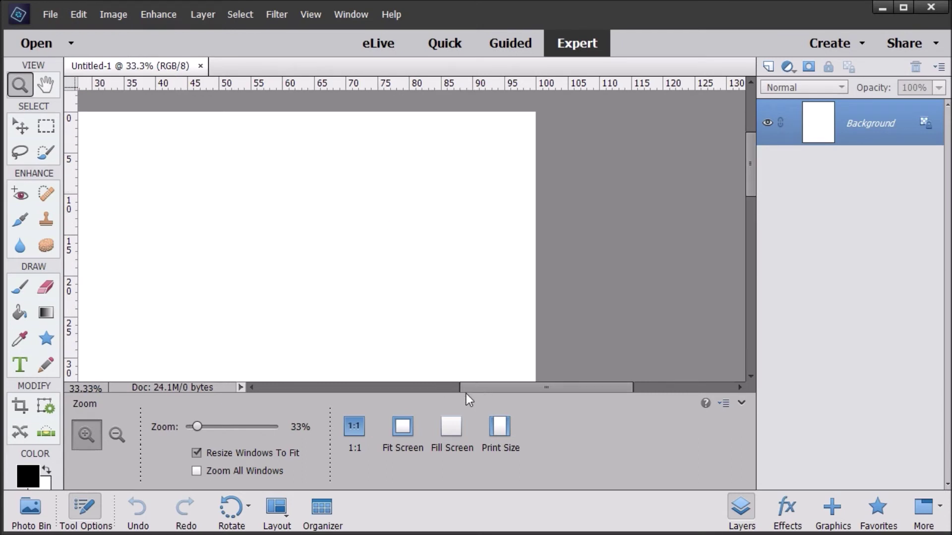
{"action": "left_click_drag", "start_coordinate": [472, 384], "coordinate": [394, 385]}
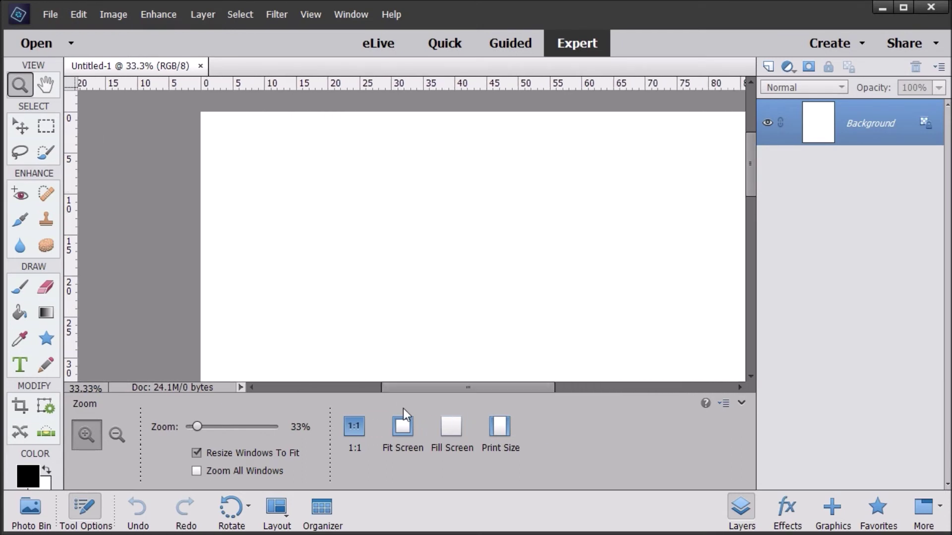
{"action": "left_click", "coordinate": [405, 427]}
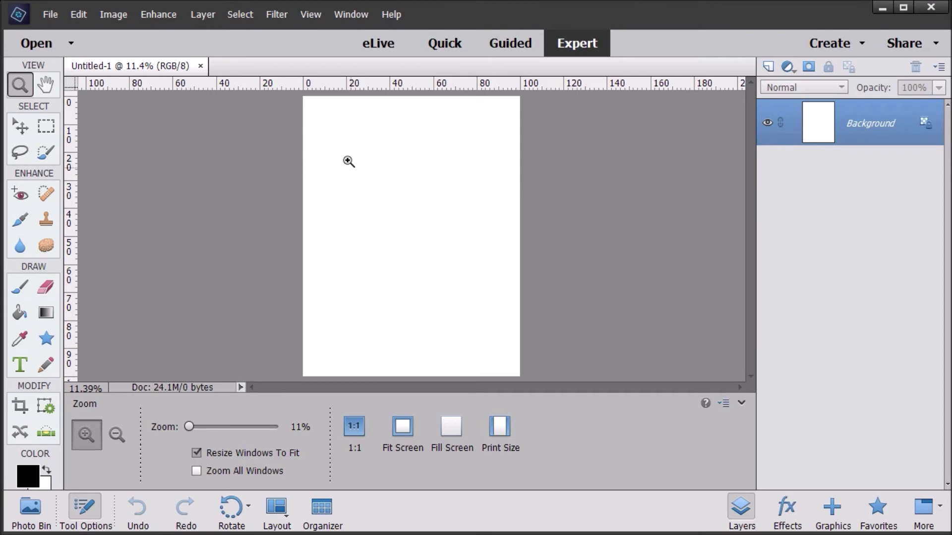
Switch the ruler units from percent to inches, back to percent, and finally to inches.
{"action": "right_click", "coordinate": [140, 85]}
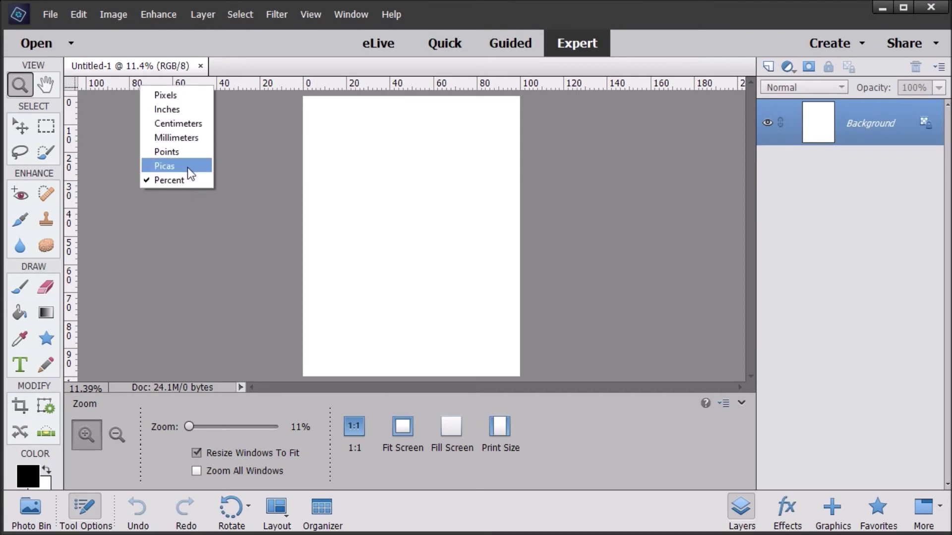
{"action": "left_click", "coordinate": [192, 110]}
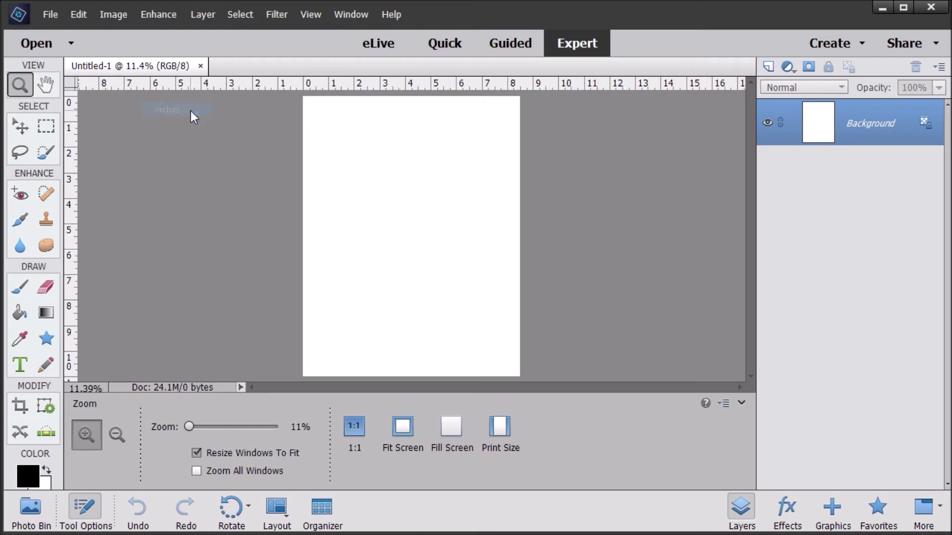
{"action": "right_click", "coordinate": [213, 87]}
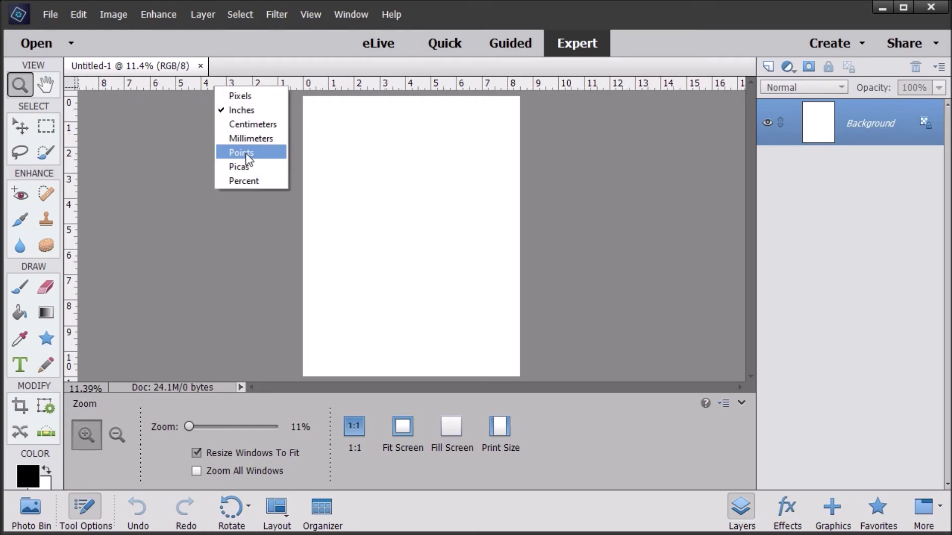
{"action": "left_click", "coordinate": [249, 182]}
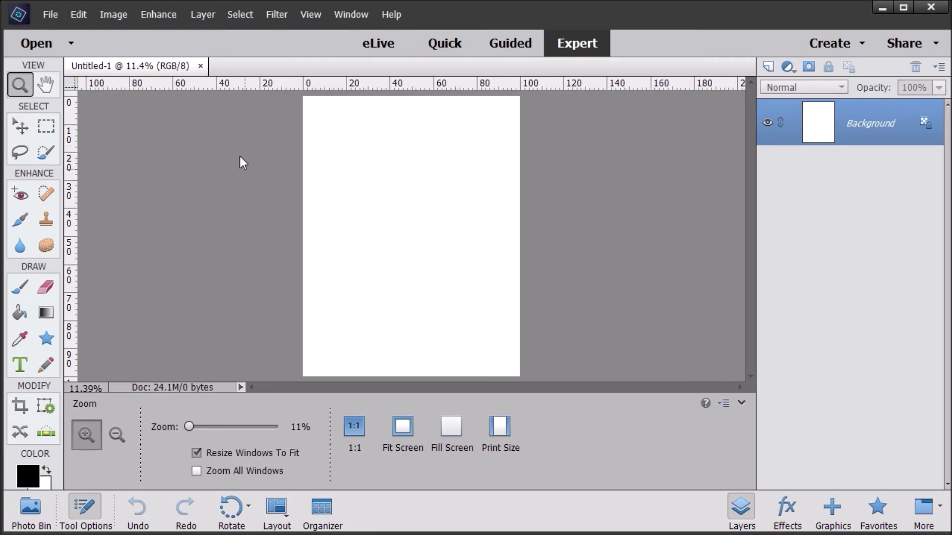
{"action": "right_click", "coordinate": [242, 82]}
{"action": "left_click", "coordinate": [261, 106]}
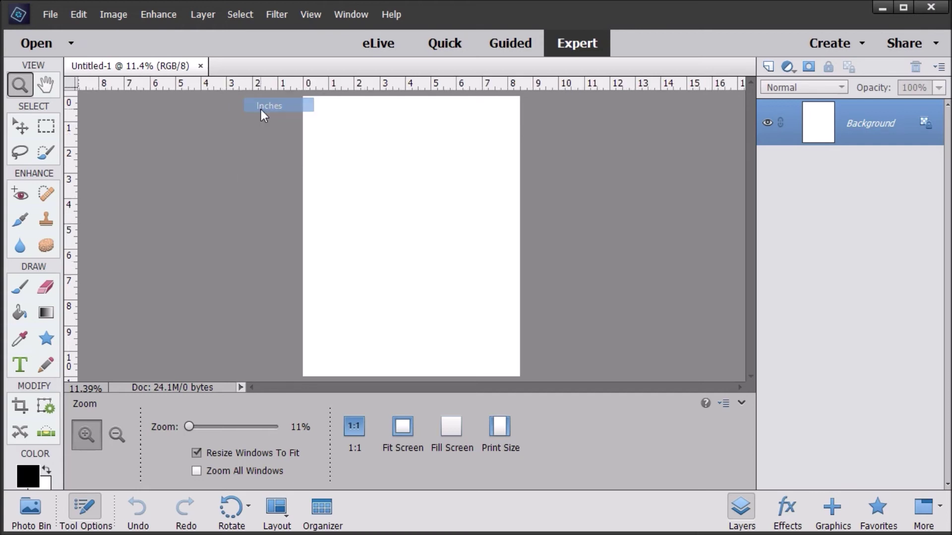
Zoom in on the blank page to 25% to inspect the inch rulers.
{"action": "left_click", "coordinate": [484, 195]}
{"action": "left_click", "coordinate": [368, 226]}
{"action": "left_click", "coordinate": [357, 251]}
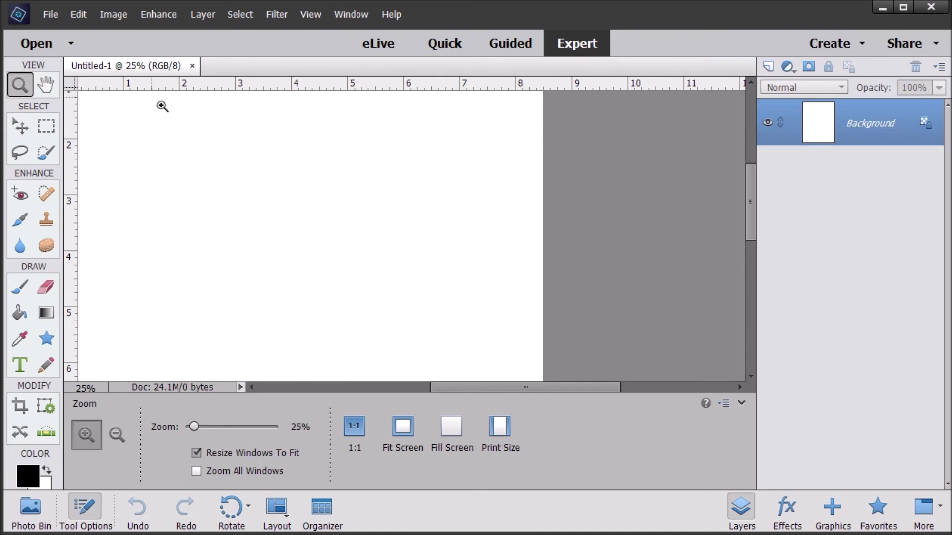
Look across the blank page horizontally and vertically against the inch rulers, from its upper edge to its lower edge.
{"action": "left_click_drag", "start_coordinate": [464, 387], "coordinate": [388, 382]}
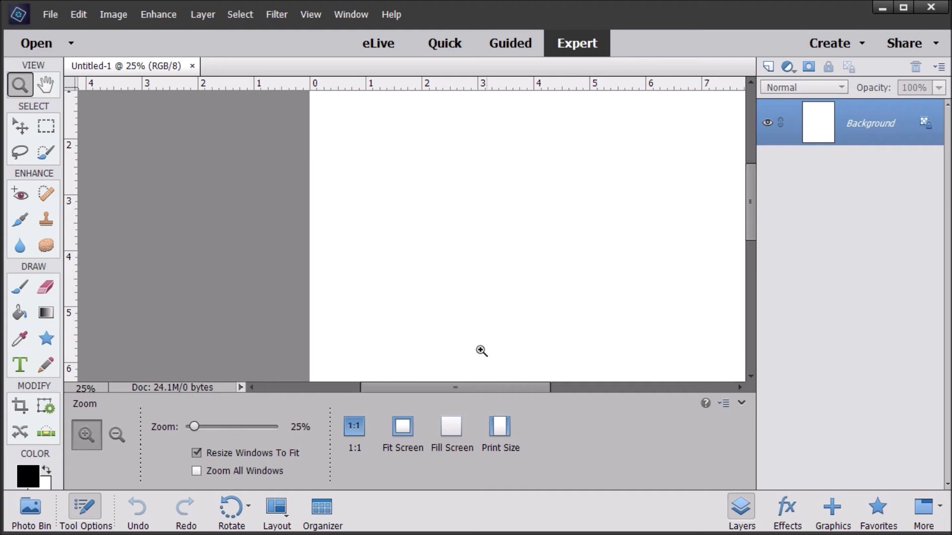
{"action": "left_click_drag", "start_coordinate": [463, 387], "coordinate": [500, 385]}
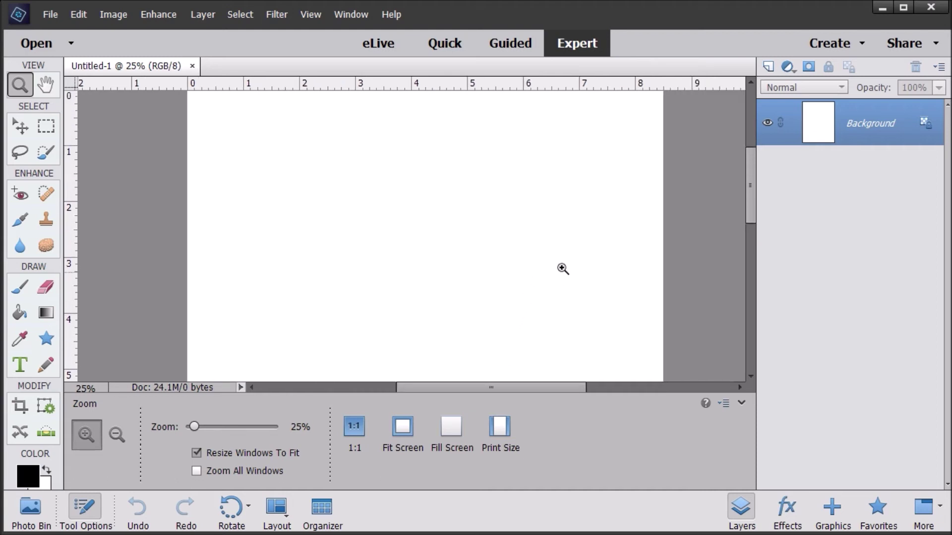
{"action": "scroll", "coordinate": [699, 220], "scroll_direction": "up", "scroll_amount": 4}
{"action": "scroll", "coordinate": [699, 221], "scroll_direction": "down", "scroll_amount": 3}
{"action": "scroll", "coordinate": [699, 220], "scroll_direction": "down", "scroll_amount": 8}
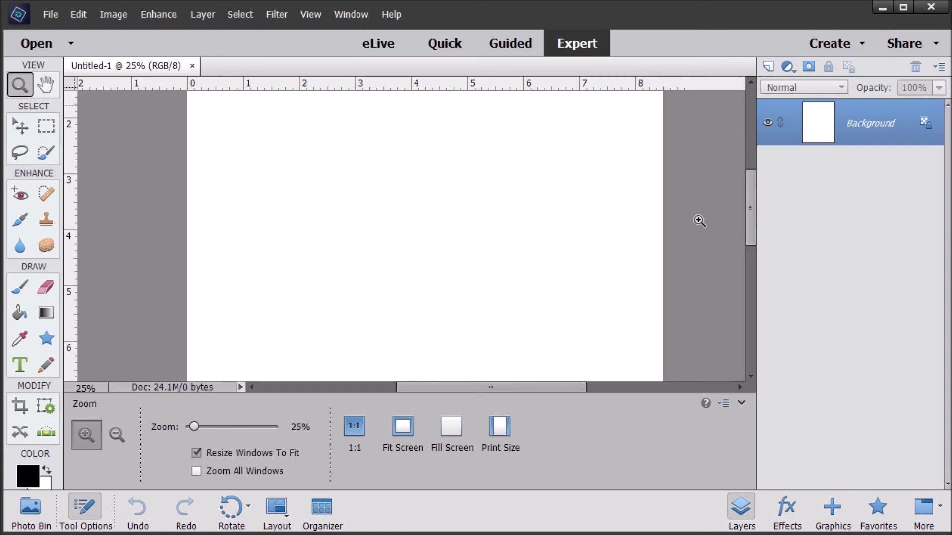
{"action": "scroll", "coordinate": [697, 220], "scroll_direction": "up", "scroll_amount": 1}
{"action": "scroll", "coordinate": [697, 221], "scroll_direction": "up", "scroll_amount": 12}
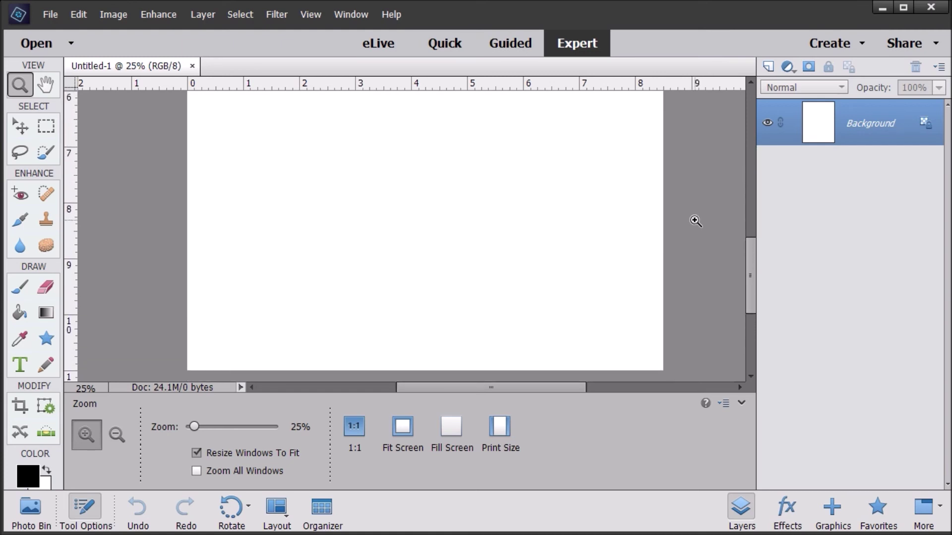
{"action": "scroll", "coordinate": [545, 314], "scroll_direction": "up", "scroll_amount": 2}
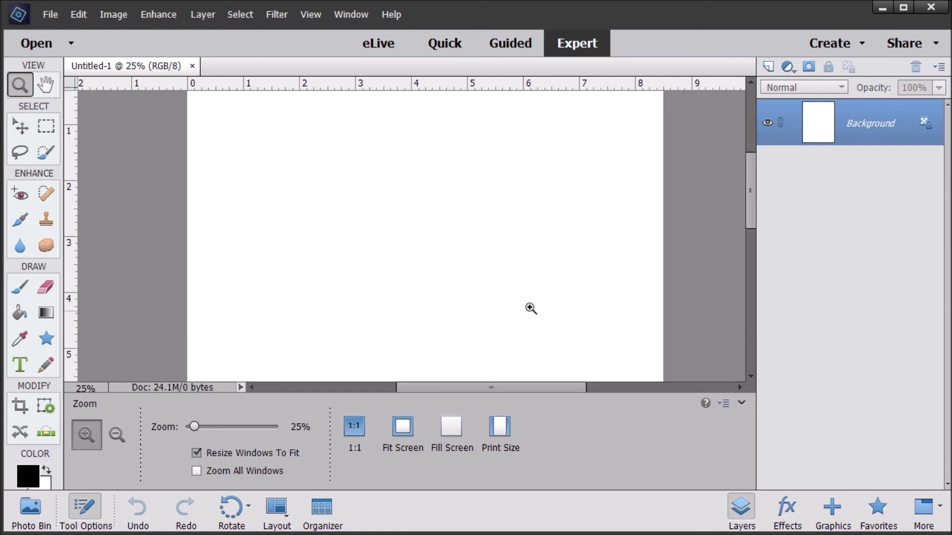
Paint five overlapping black round dabs across the upper part of the page with the 1366 px Pencil tool.
{"action": "left_click", "coordinate": [46, 365]}
{"action": "left_click", "coordinate": [312, 274]}
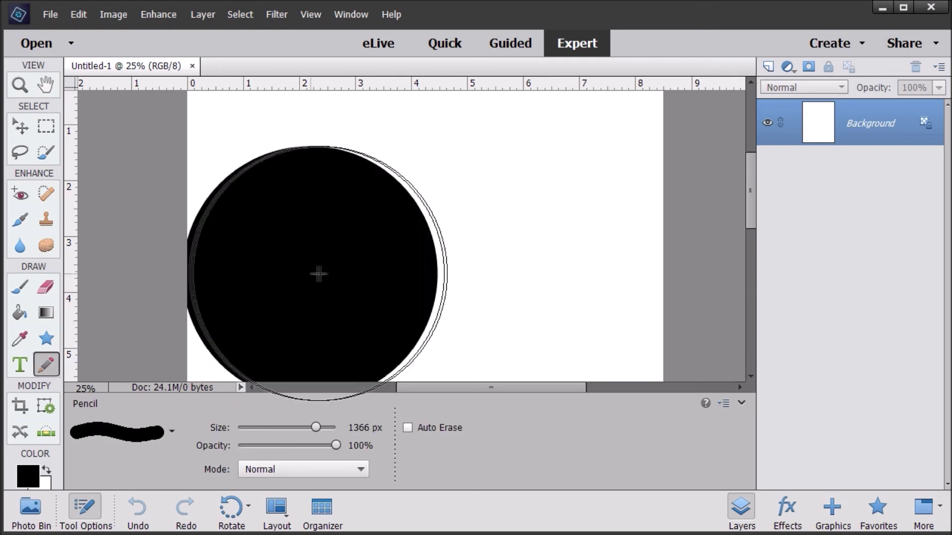
{"action": "left_click", "coordinate": [480, 259]}
{"action": "left_click", "coordinate": [607, 262]}
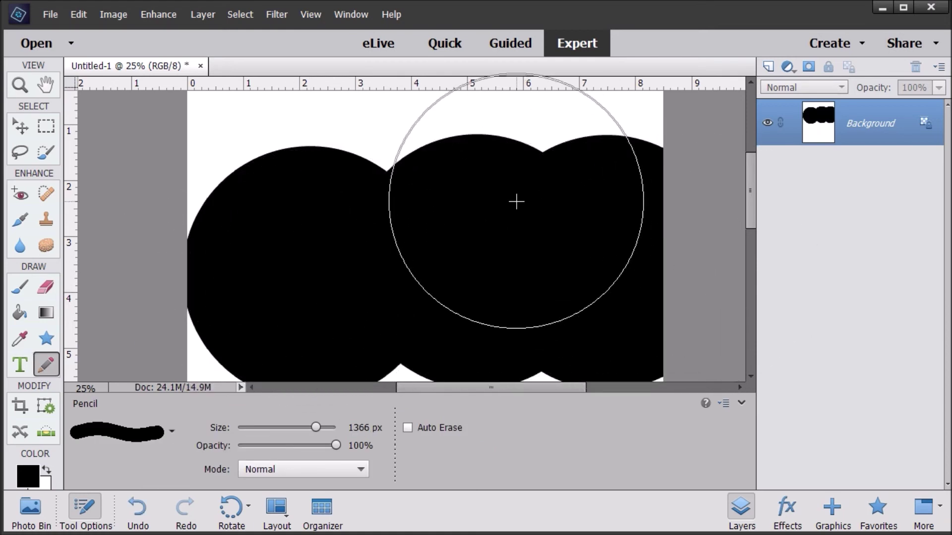
{"action": "left_click", "coordinate": [402, 199]}
{"action": "left_click", "coordinate": [542, 198]}
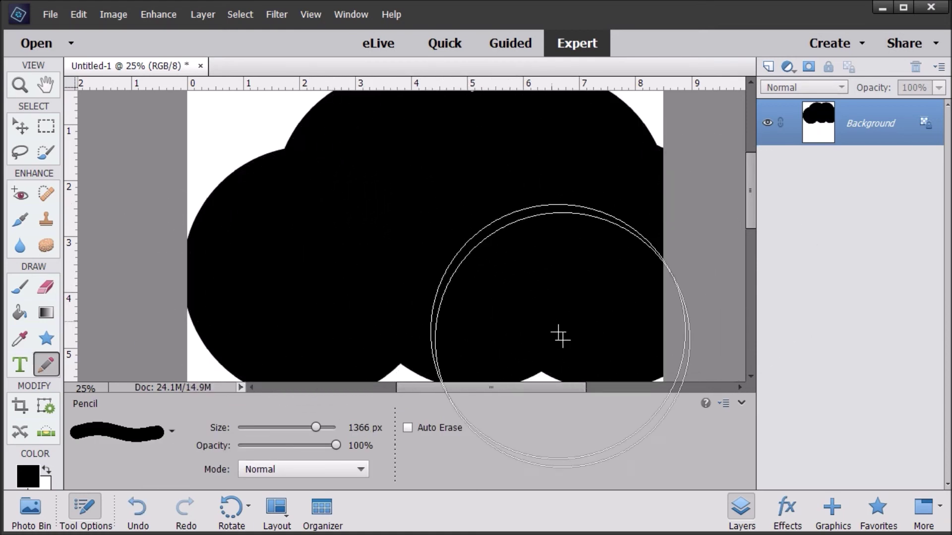
Move the view of the painted page with the Hand tool, and close the document without saving it.
{"action": "left_click_drag", "start_coordinate": [495, 388], "coordinate": [457, 390]}
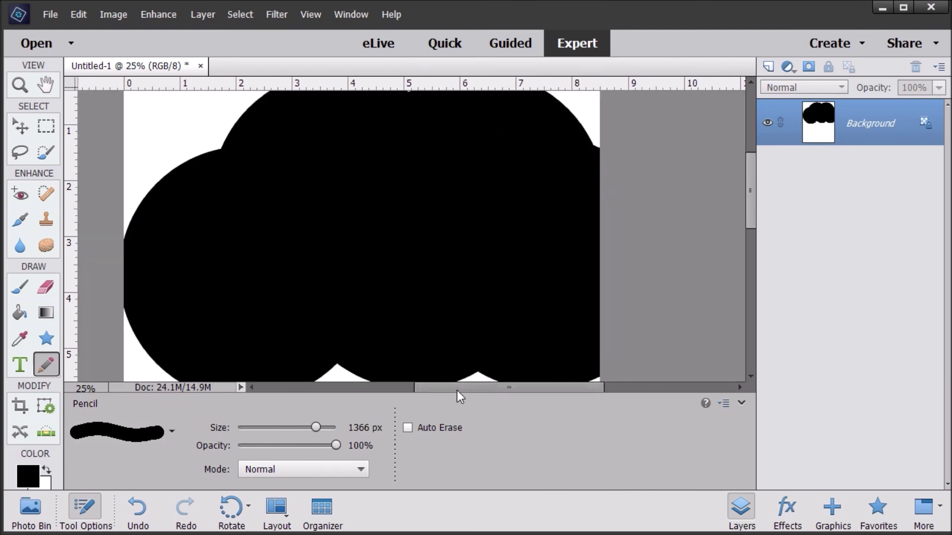
{"action": "left_click", "coordinate": [45, 85]}
{"action": "left_click_drag", "start_coordinate": [356, 180], "coordinate": [416, 312]}
{"action": "left_click", "coordinate": [200, 66]}
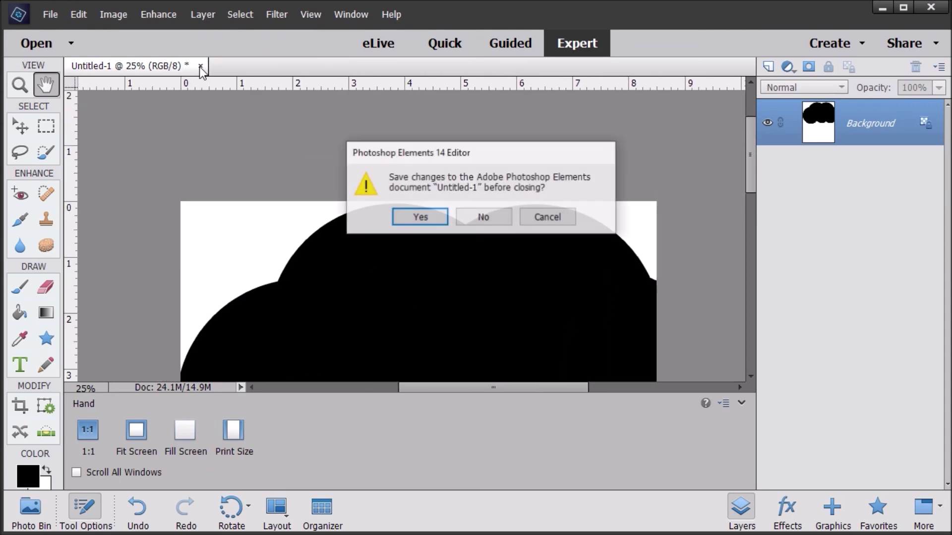
{"action": "left_click", "coordinate": [491, 215]}
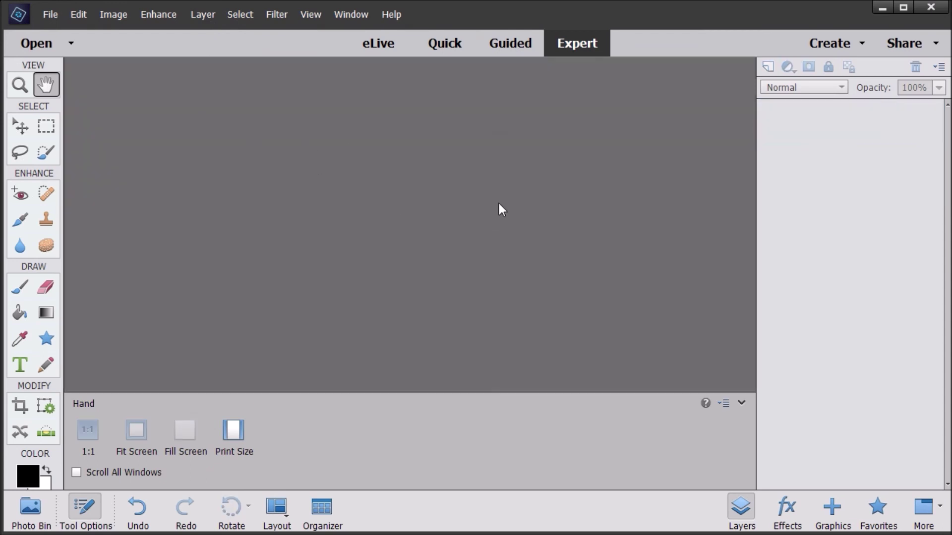